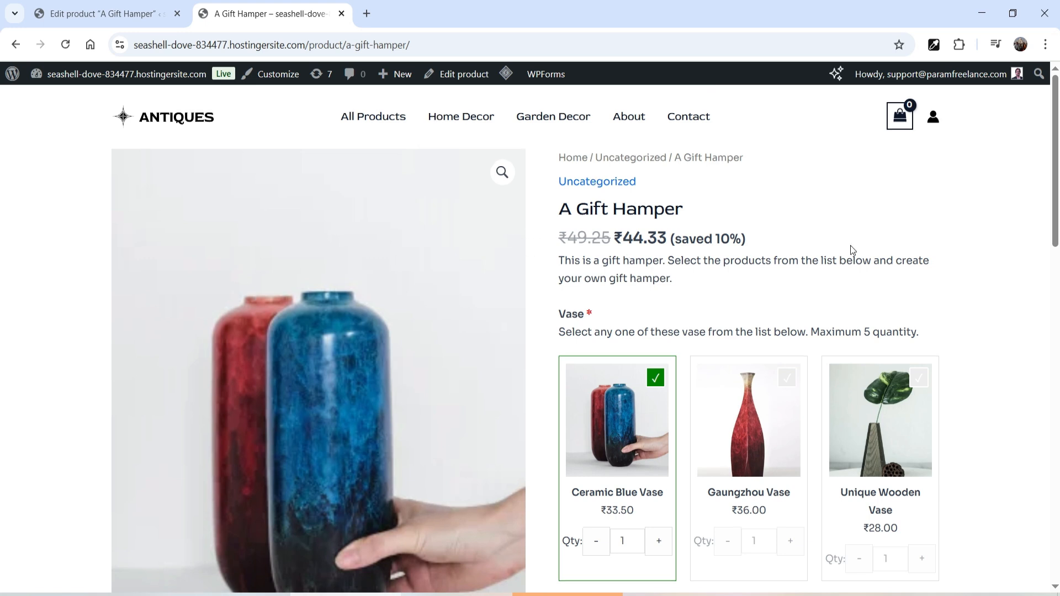
Examine the gift hamper product page and its Vase, Lamp and Light component sections.
scroll(850, 245, "down", 1)
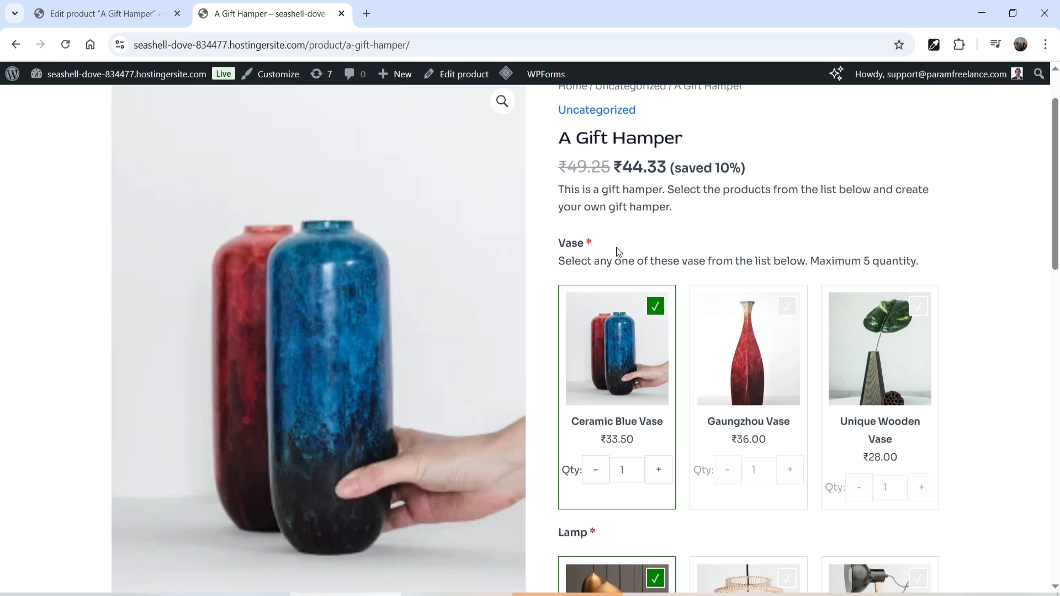
left_click_drag(559, 243, 580, 244)
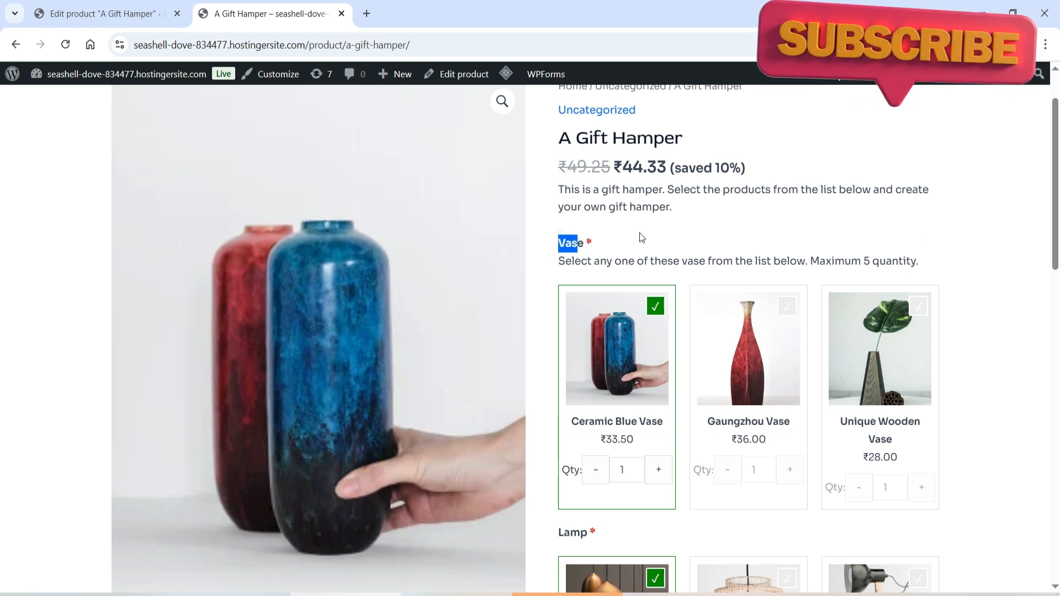
scroll(630, 276, "down", 2)
left_click_drag(559, 386, 578, 386)
scroll(669, 351, "down", 3)
left_click_drag(559, 445, 587, 445)
left_click(999, 374)
scroll(657, 89, "up", 4)
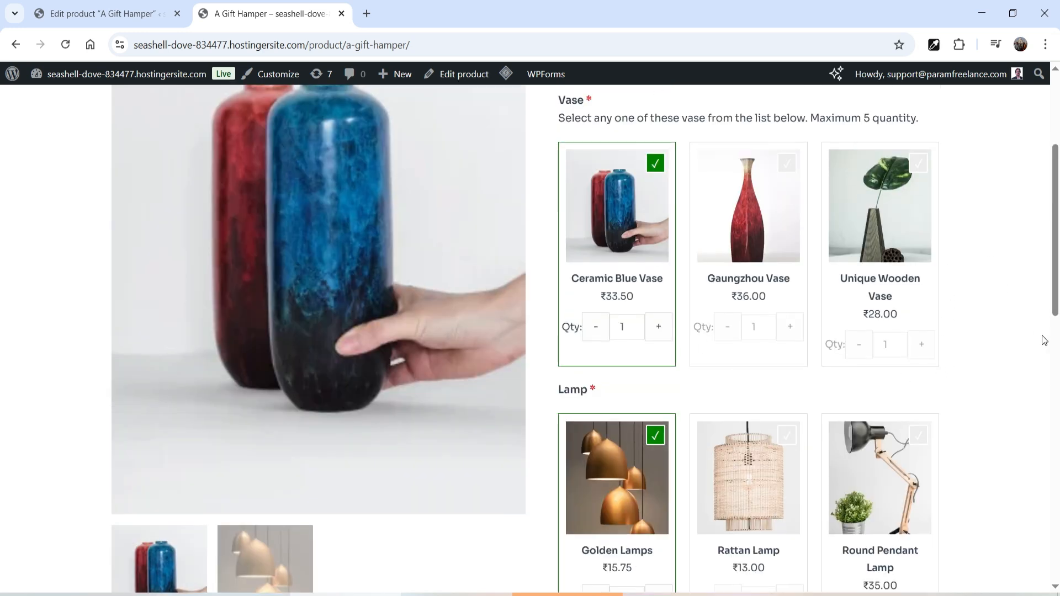
scroll(1045, 339, "up", 3)
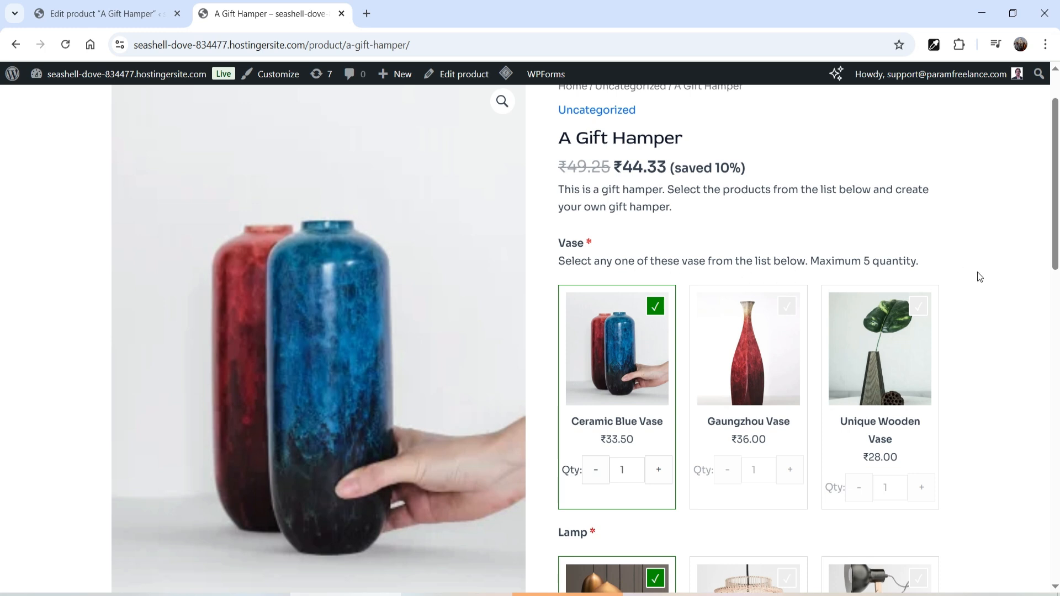
Add the Gaungzhou Vase and the Unique Wooden Vase to the hamper's Vase selection.
scroll(977, 274, "down", 1)
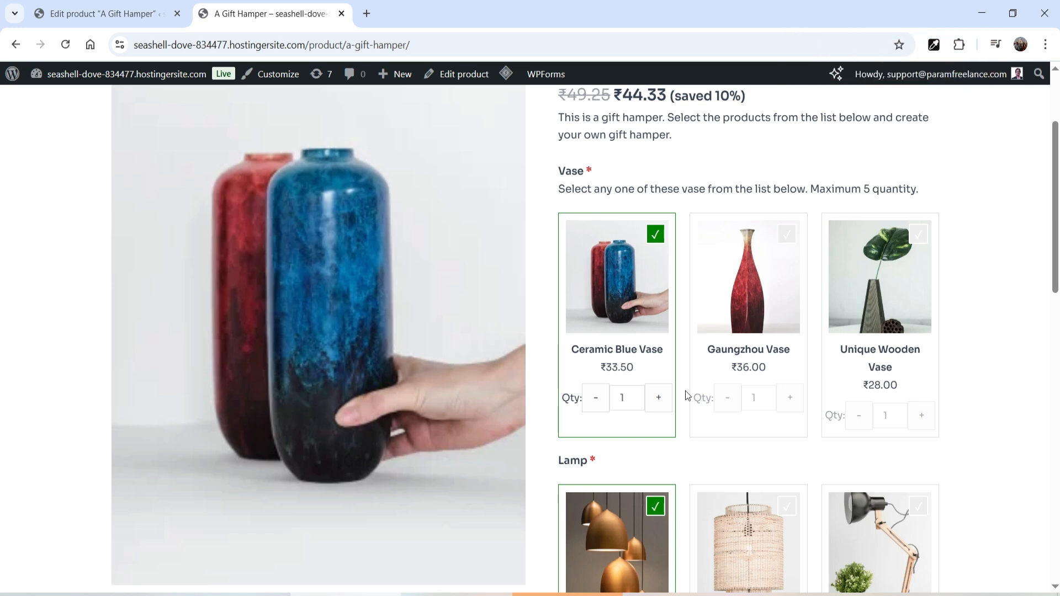
left_click(787, 237)
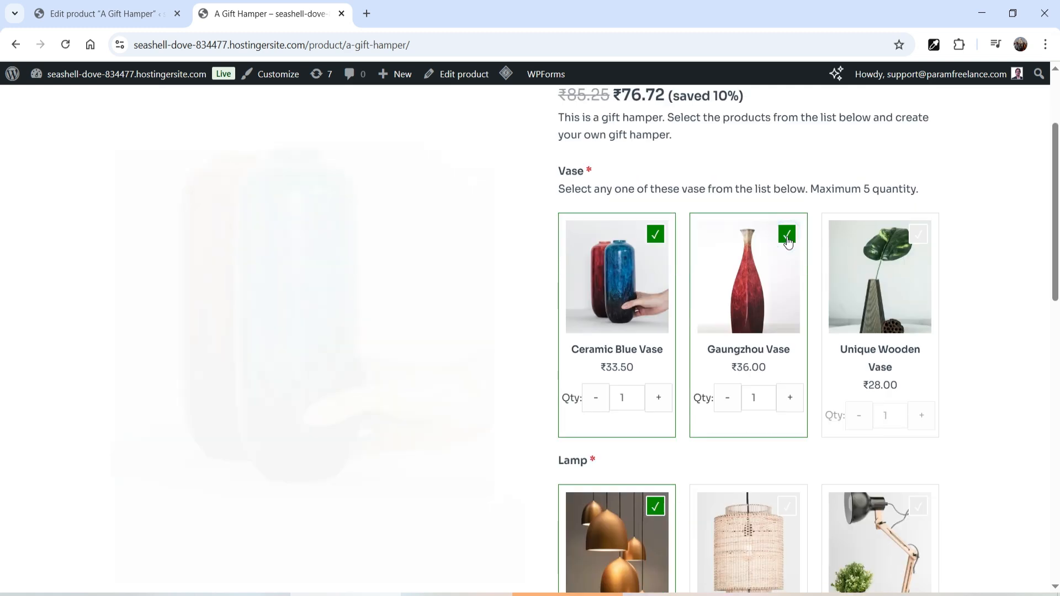
left_click(917, 238)
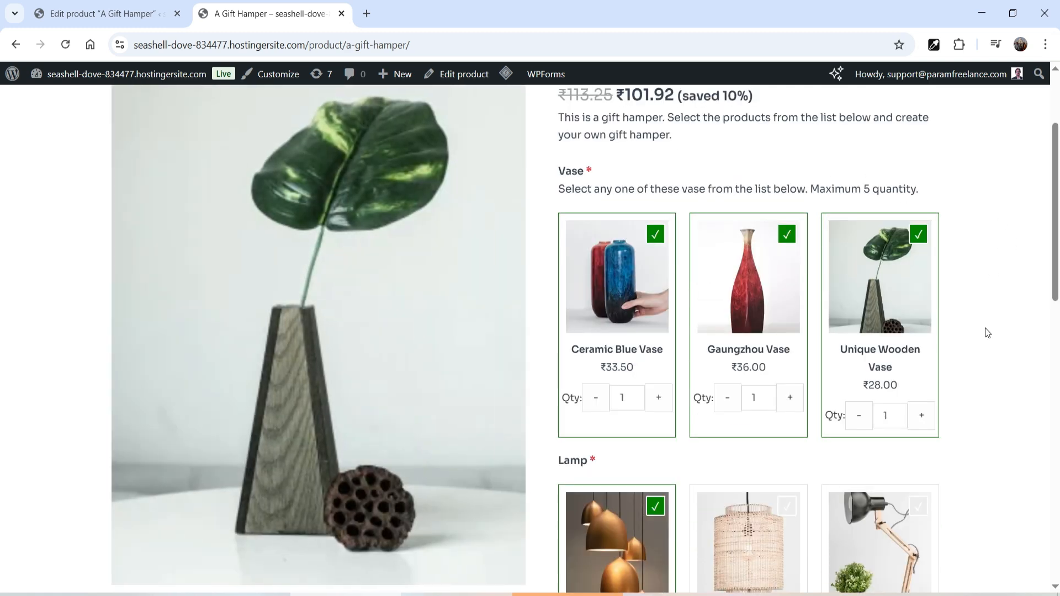
Set the quantities to 3 for Ceramic Blue Vase and 2 for Gaungzhou Vase, and deselect the Unique Wooden Vase.
left_click(660, 398)
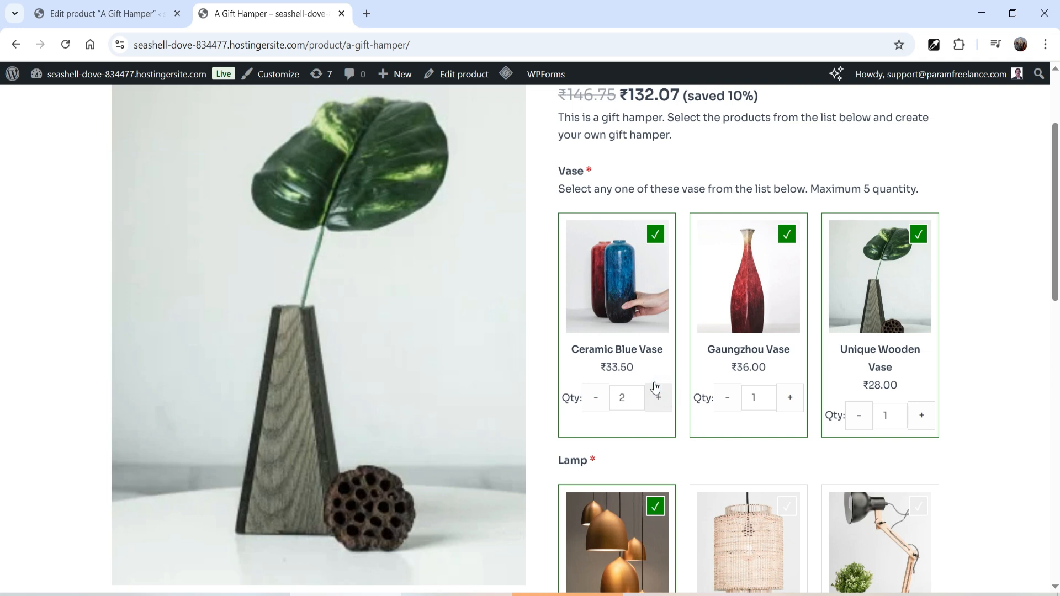
left_click(657, 397)
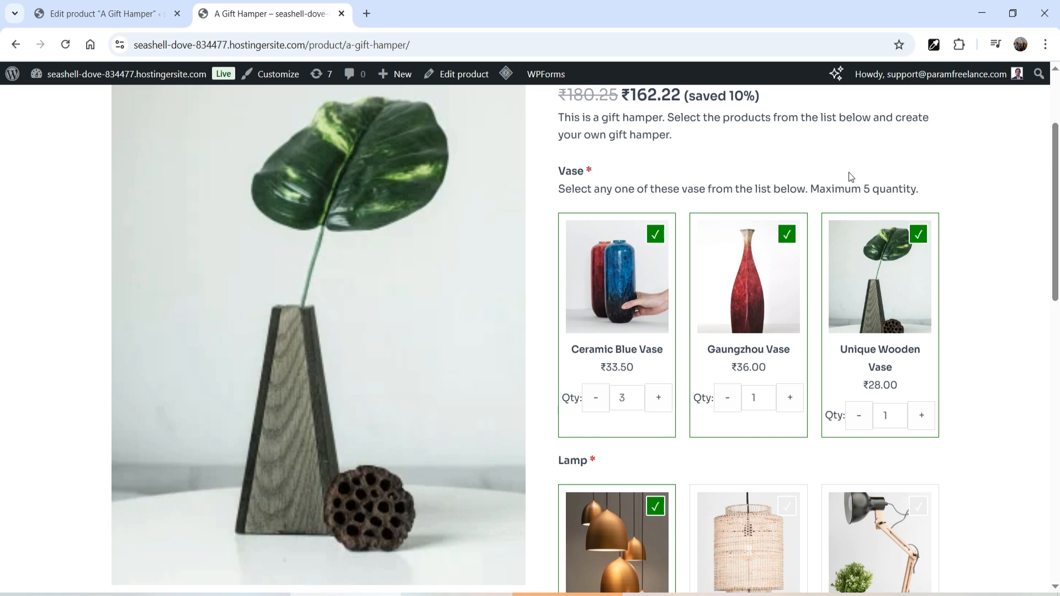
left_click(793, 402)
left_click(793, 402)
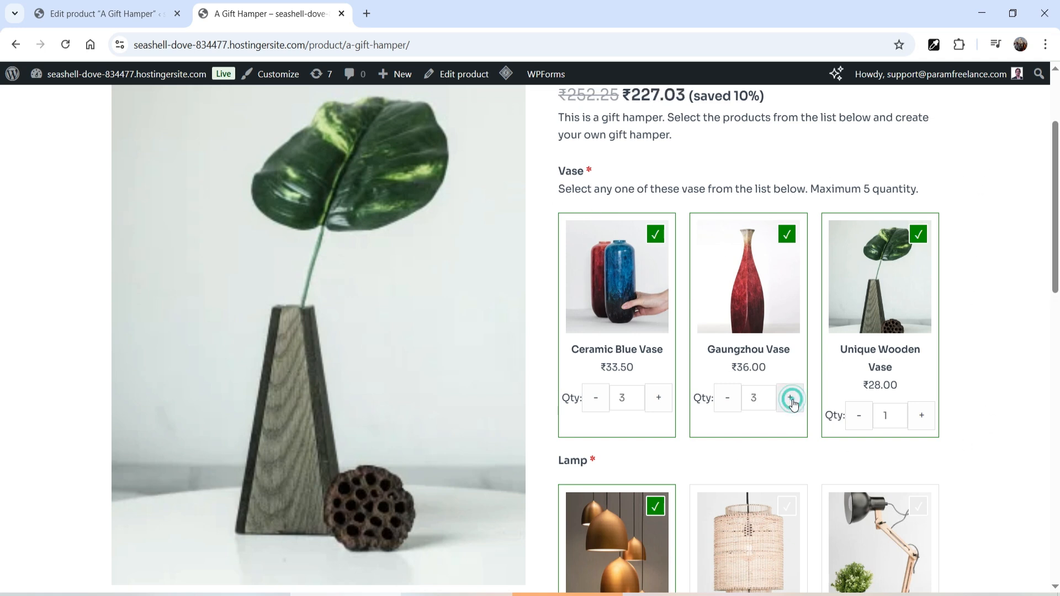
left_click(728, 400)
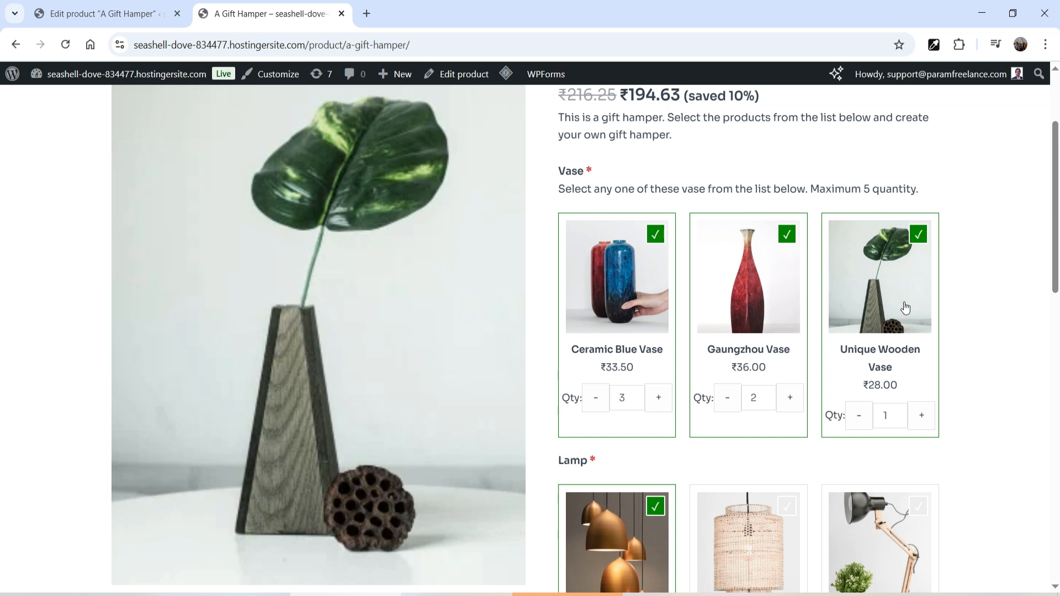
left_click(915, 238)
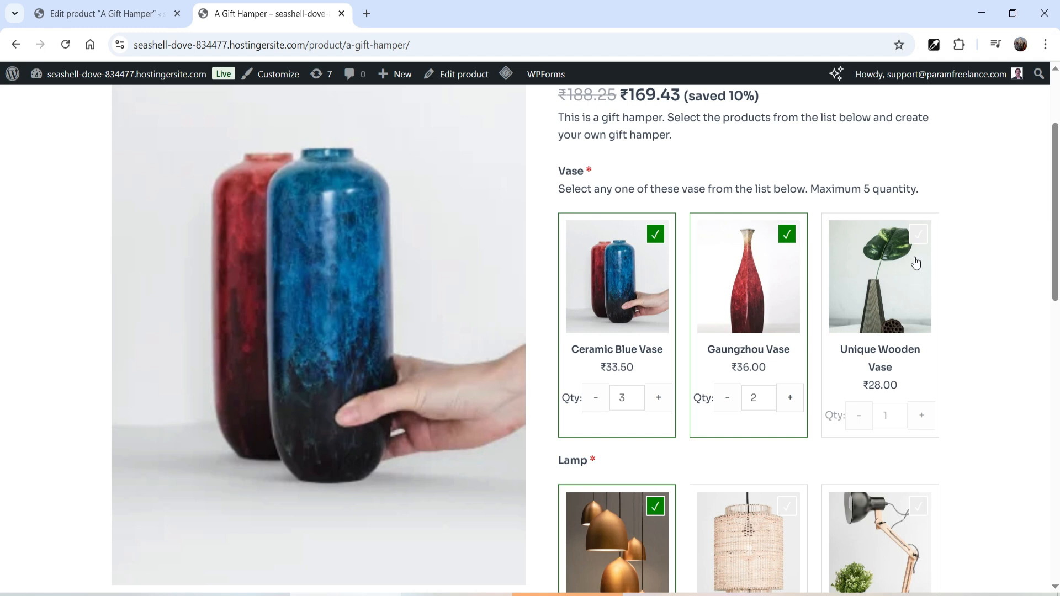
Add Rattan Lamp and Round Pendant Lamp to the hamper, and set the Rattan Lamp and Golden Lamps quantities to 2 each.
scroll(957, 350, "down", 4)
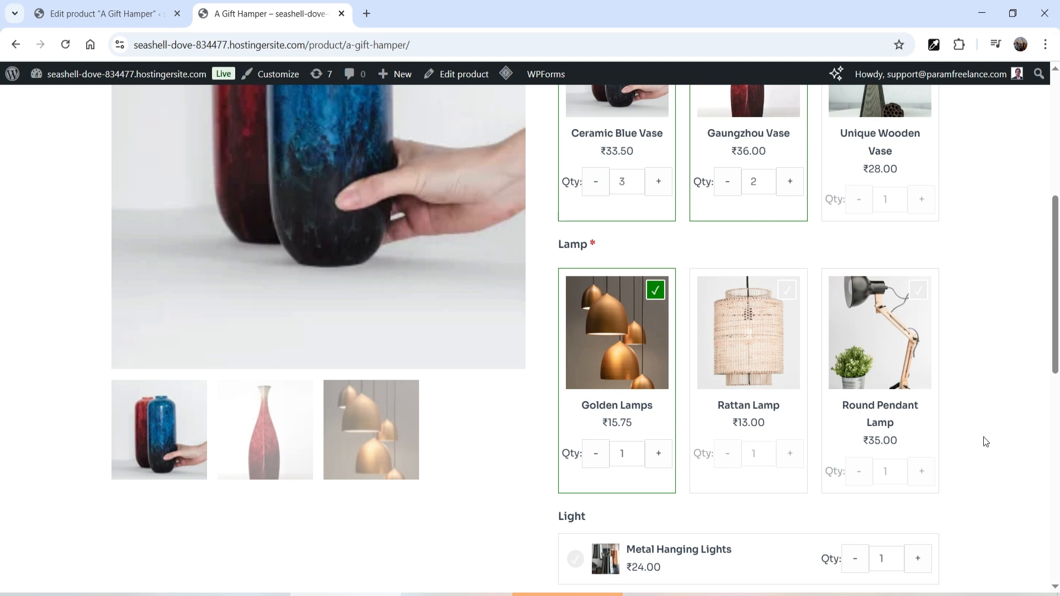
left_click(785, 294)
left_click(917, 305)
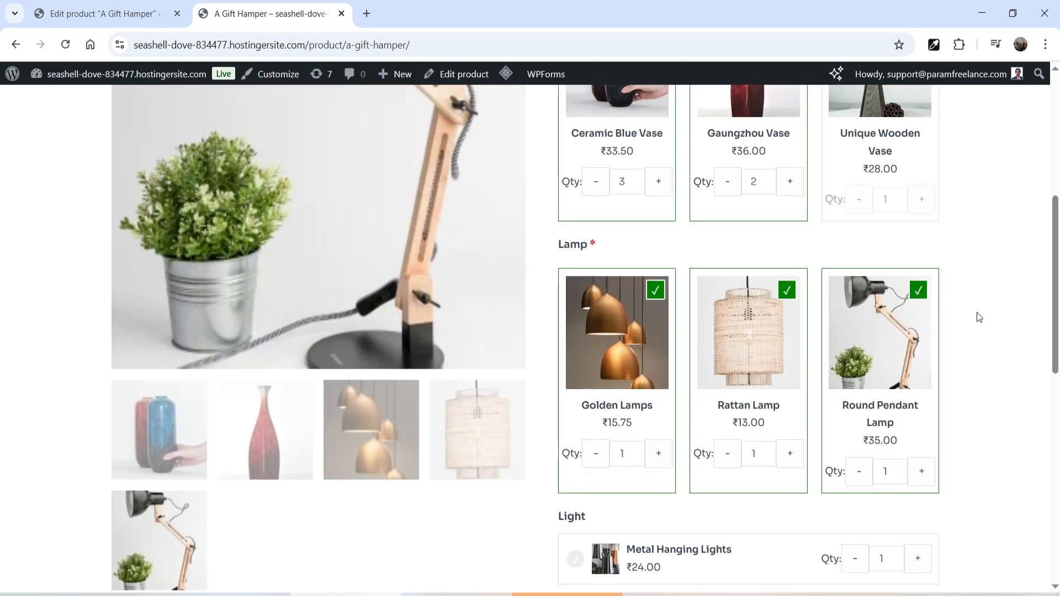
left_click(790, 455)
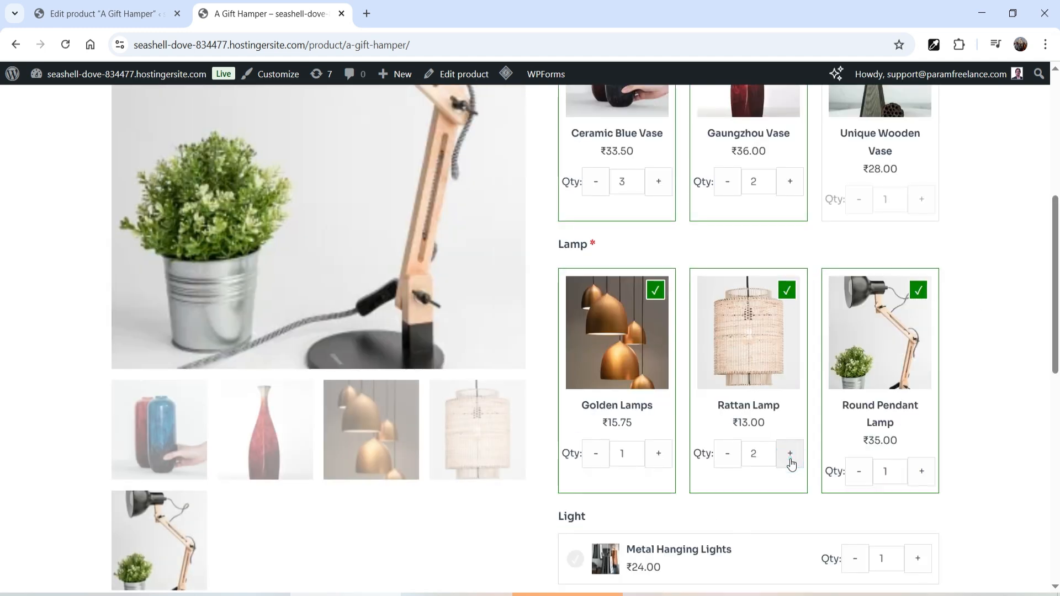
left_click(659, 456)
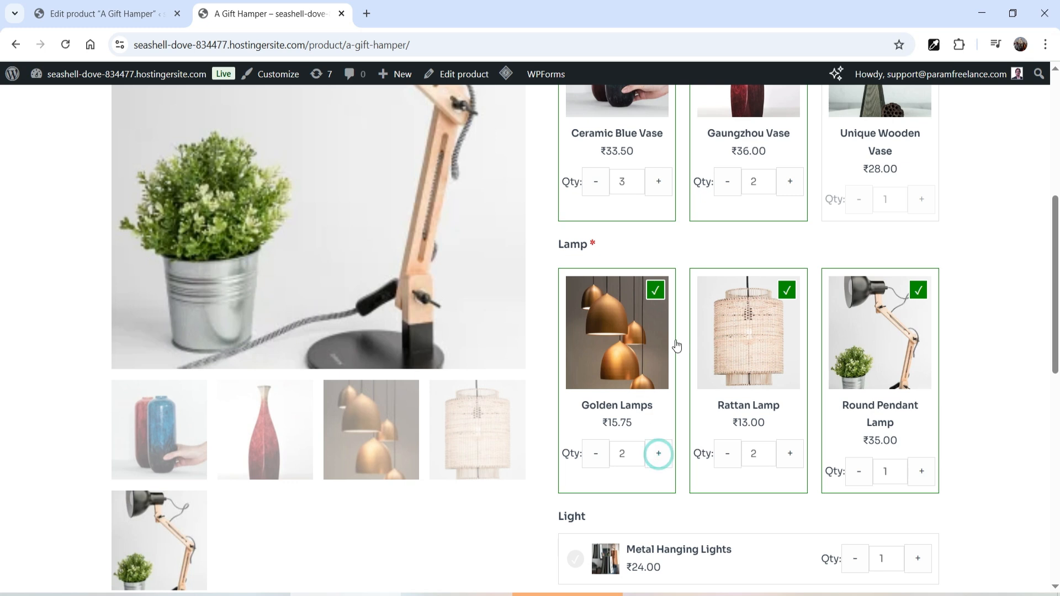
Select the optional Metal Hanging Lights, raise their quantity to 3, and reduce it to 0.
scroll(402, 396, "down", 4)
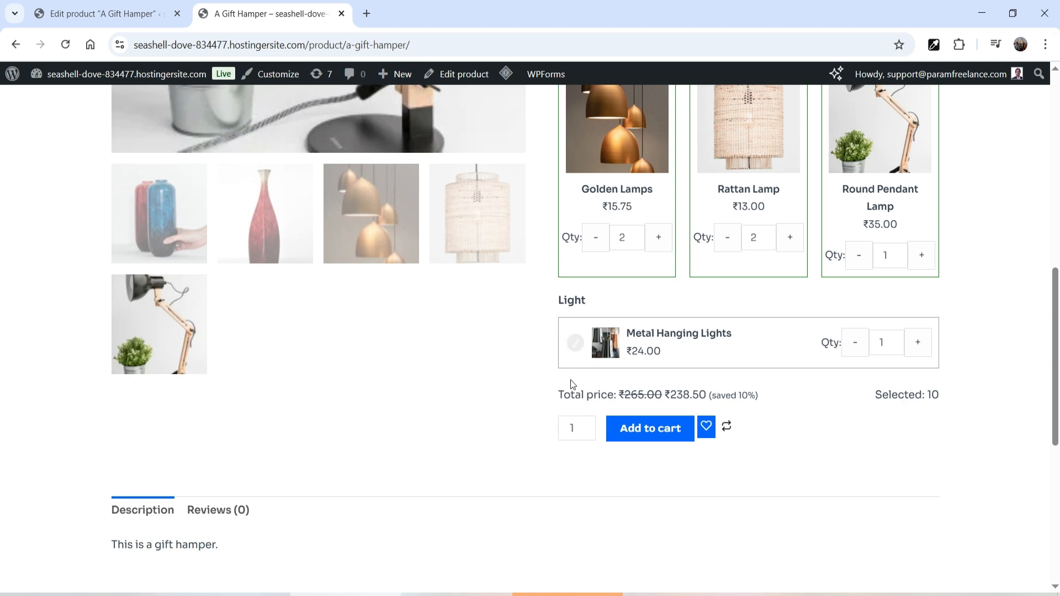
left_click(576, 343)
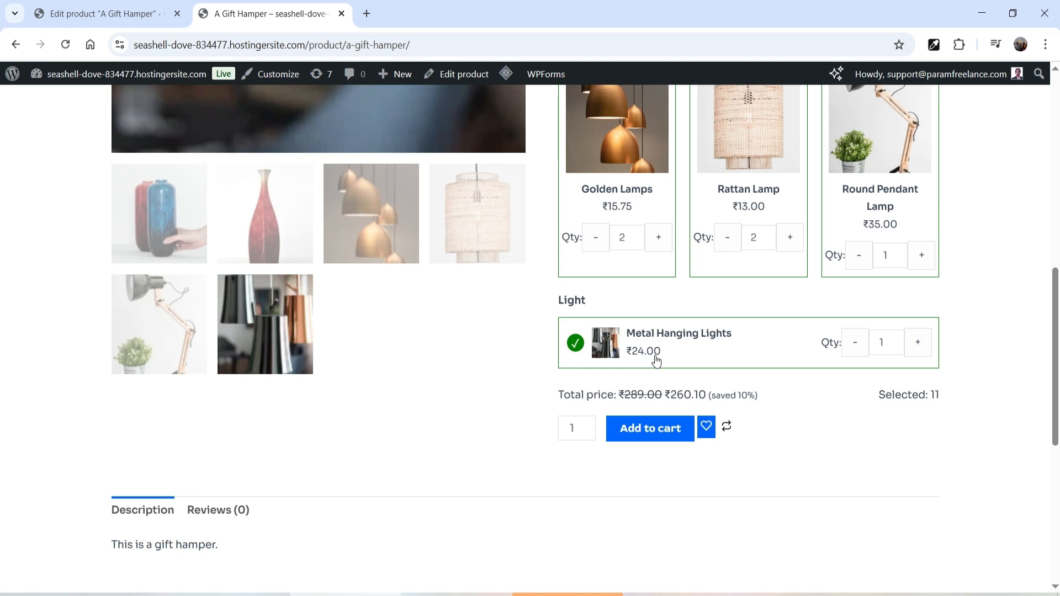
left_click(921, 345)
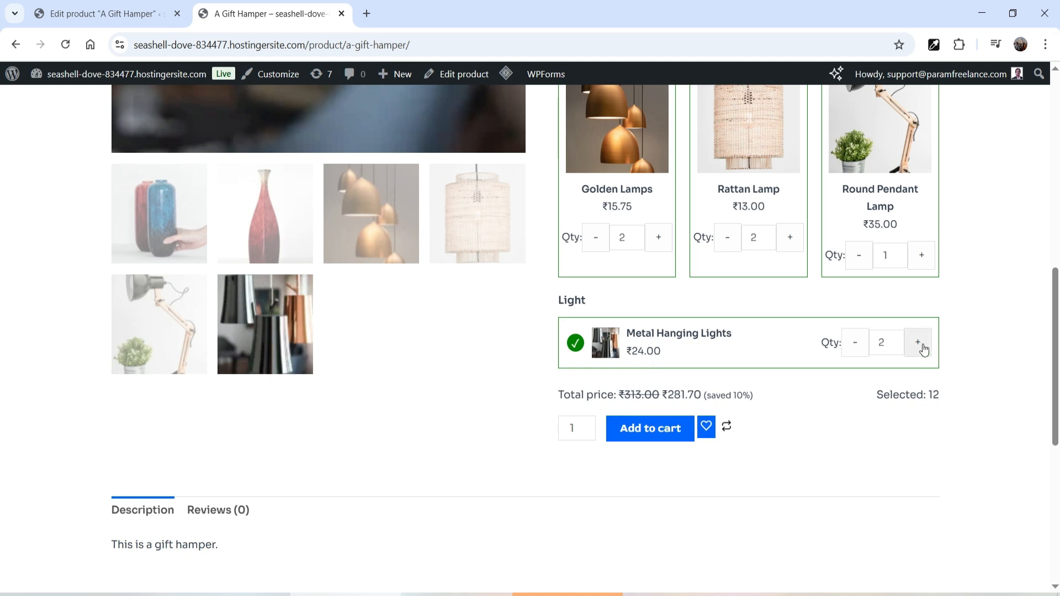
left_click(921, 346)
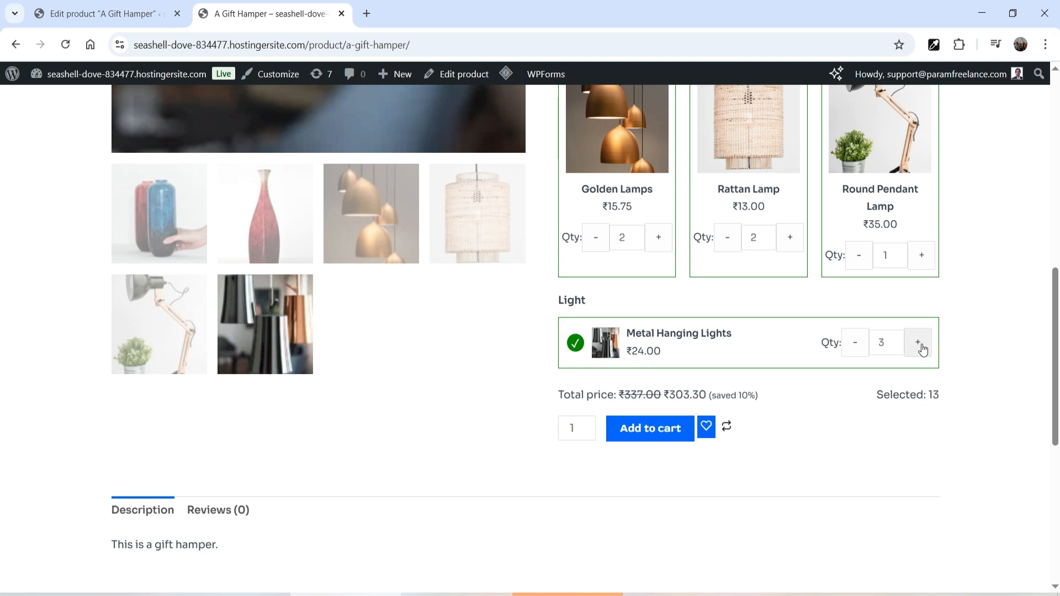
left_click(853, 343)
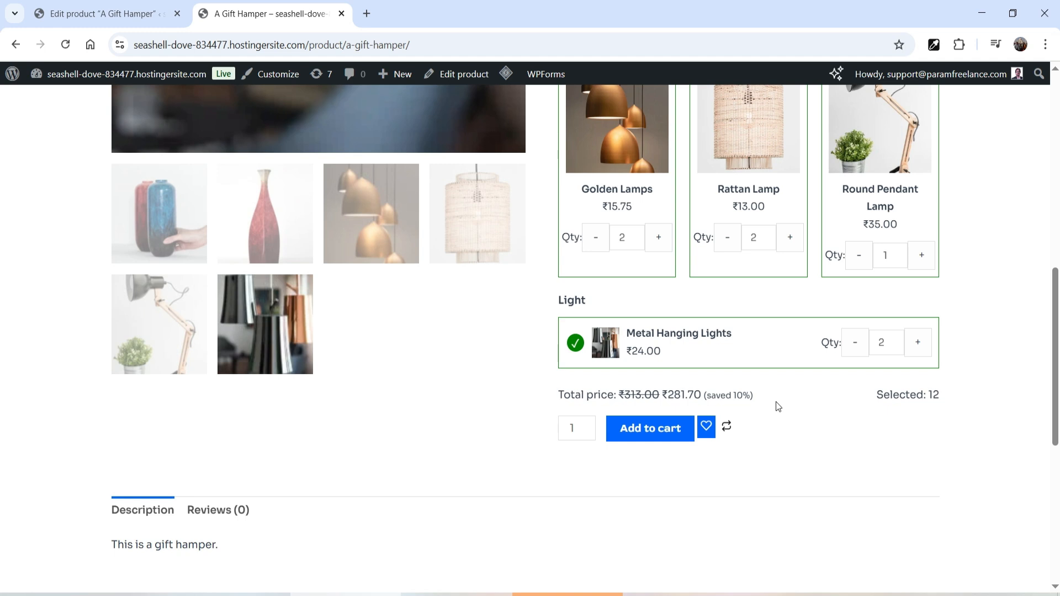
left_click(854, 353)
left_click(854, 352)
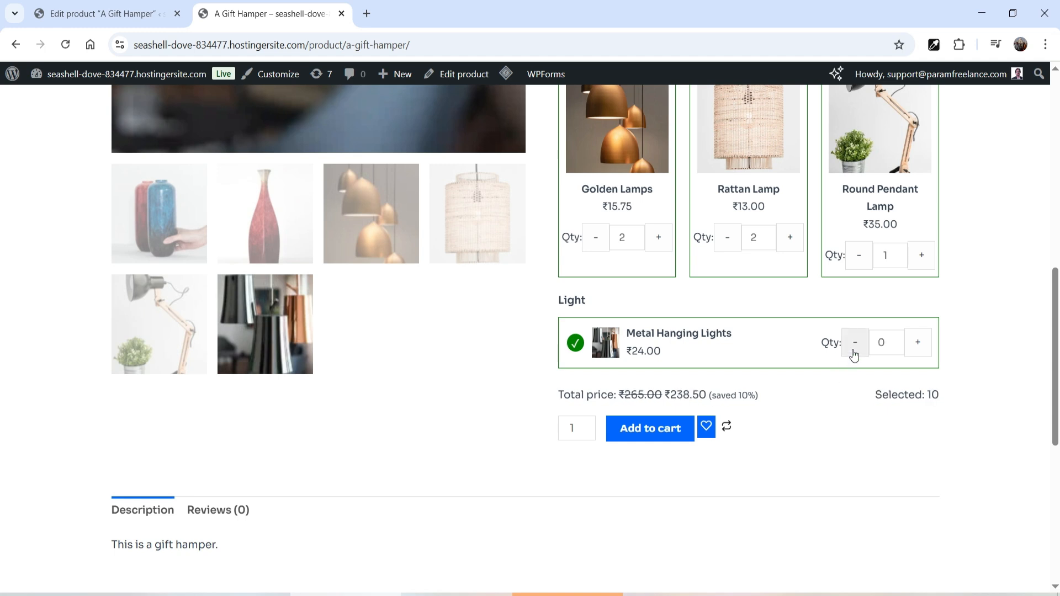
Examine the hamper's original total, discounted total and savings percentage above the cart controls.
double_click(672, 395)
left_click(771, 404)
double_click(745, 394)
left_click(798, 411)
left_click_drag(625, 395, 646, 393)
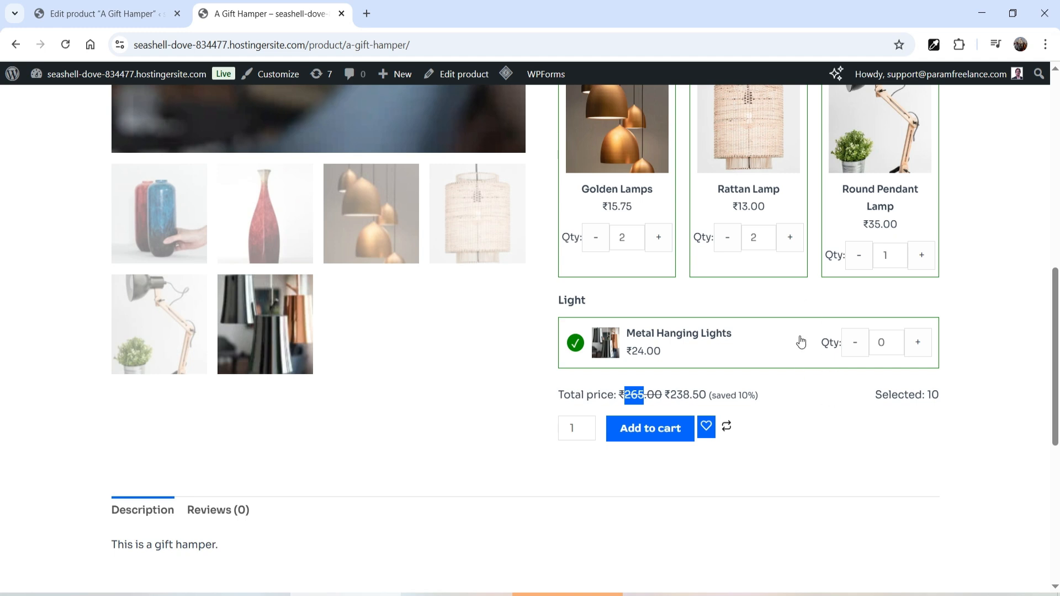
left_click_drag(670, 396, 686, 395)
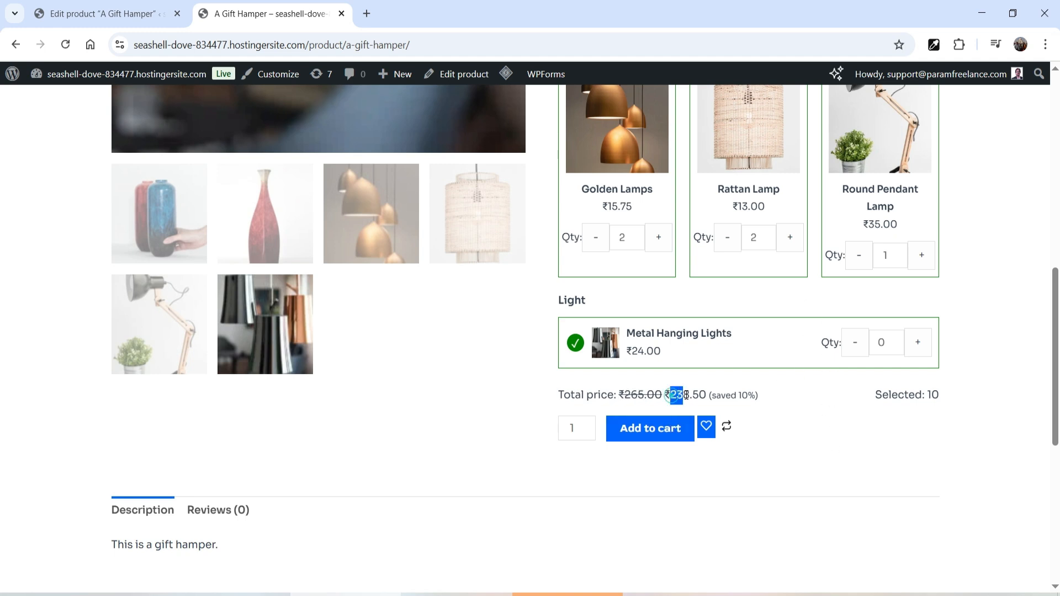
left_click(853, 446)
scroll(854, 447, "up", 8)
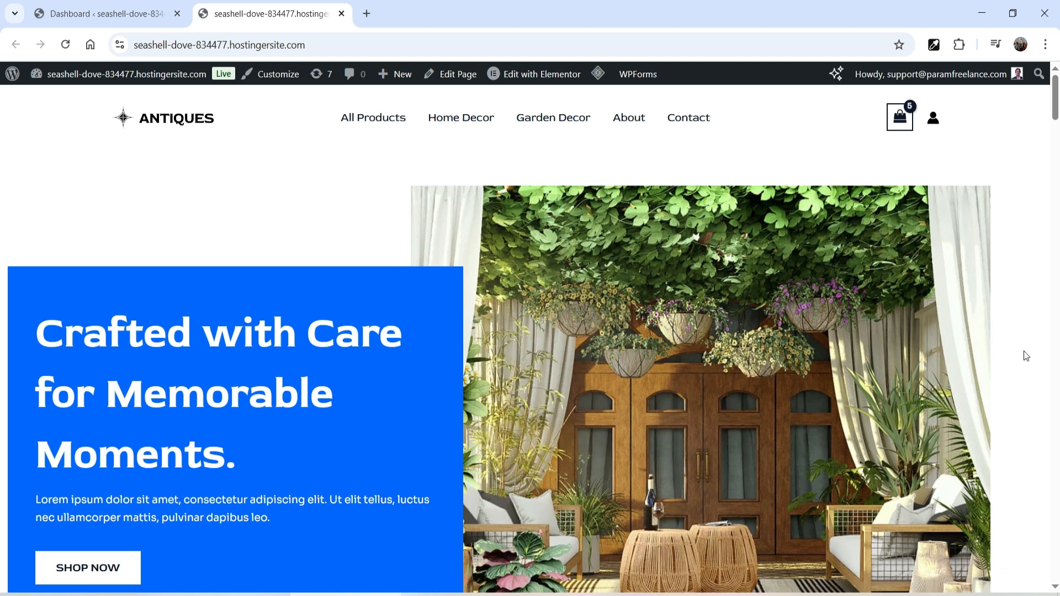
Switch to the WordPress dashboard and open the page for adding new plugins.
left_click(105, 14)
mouse_move(46, 429)
scroll(47, 425, "down", 1)
mouse_move(43, 509)
left_click(158, 527)
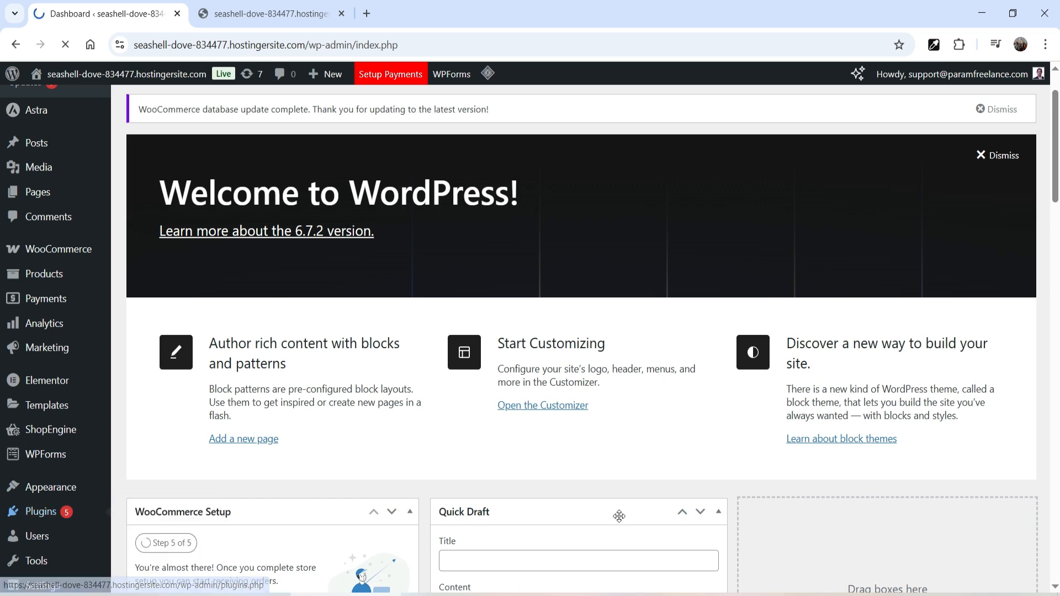
Search the plugin directory for "composite products", and install and activate WPC Composite Products for WooCommerce.
left_click(795, 175)
type("composite products")
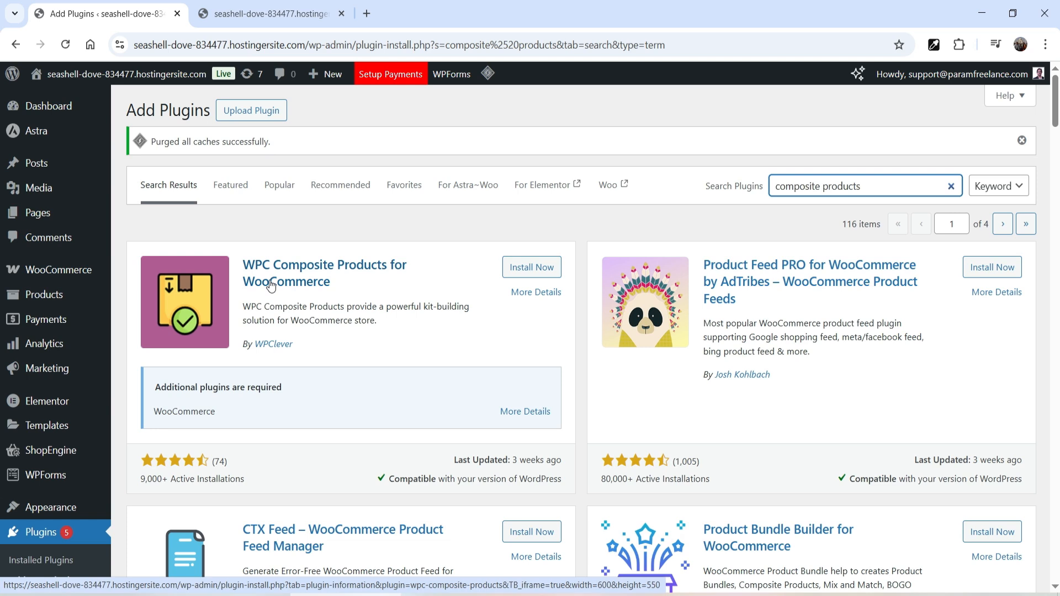
left_click(528, 271)
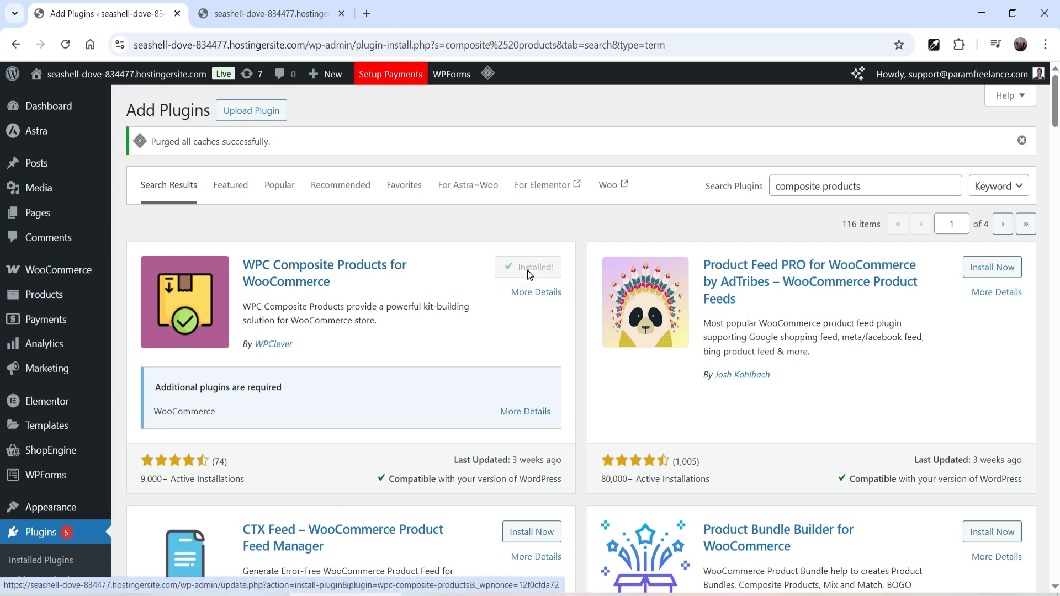
left_click(528, 269)
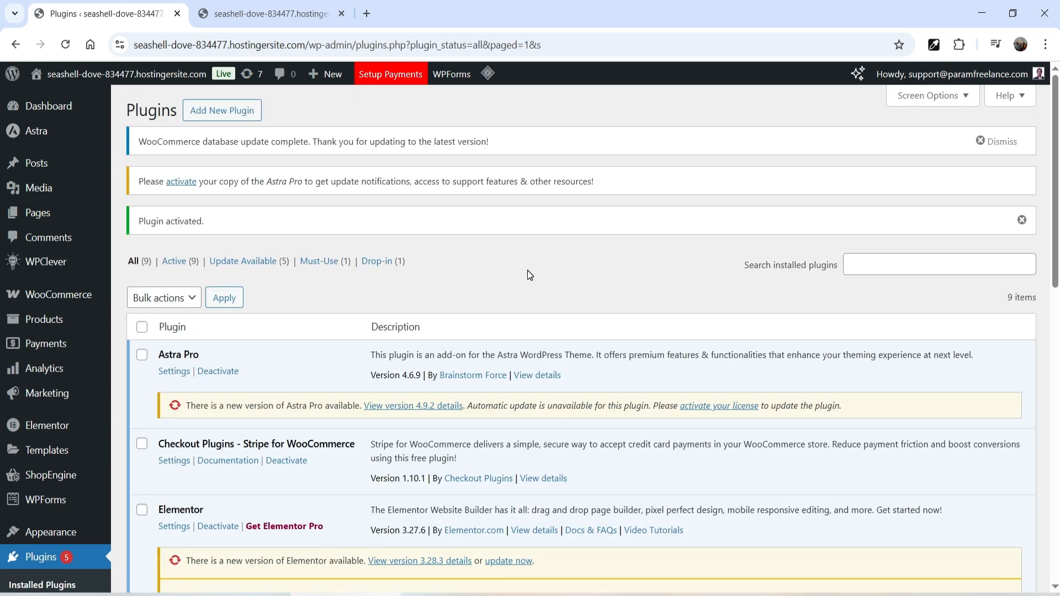
Open WPClever's Composite Products settings to review the plugin's general options.
mouse_move(40, 276)
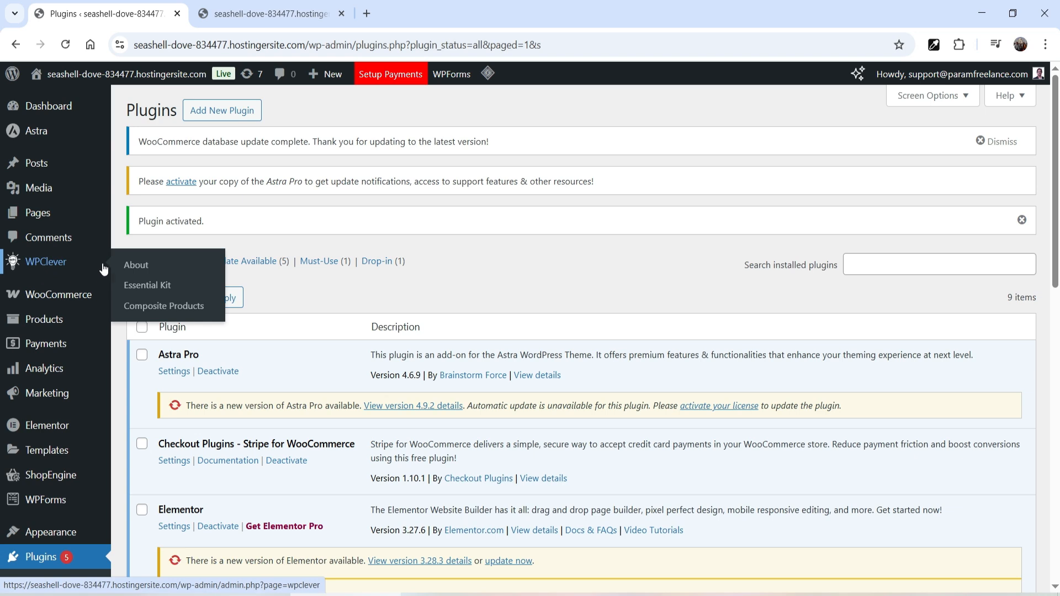
left_click(163, 307)
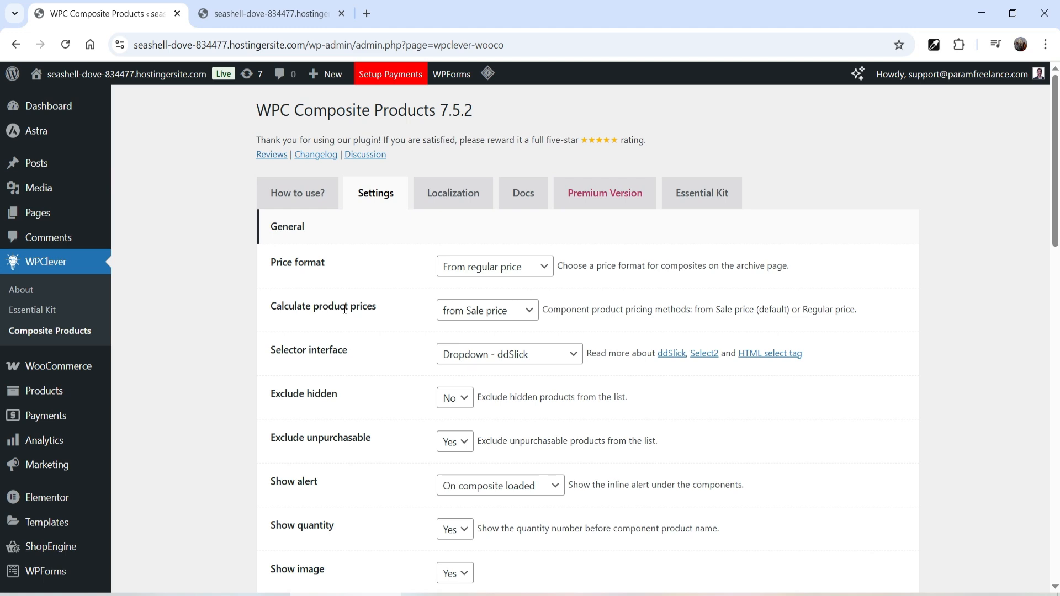
Start a new WooCommerce product and name it "A Gift Hamper".
left_click(48, 395)
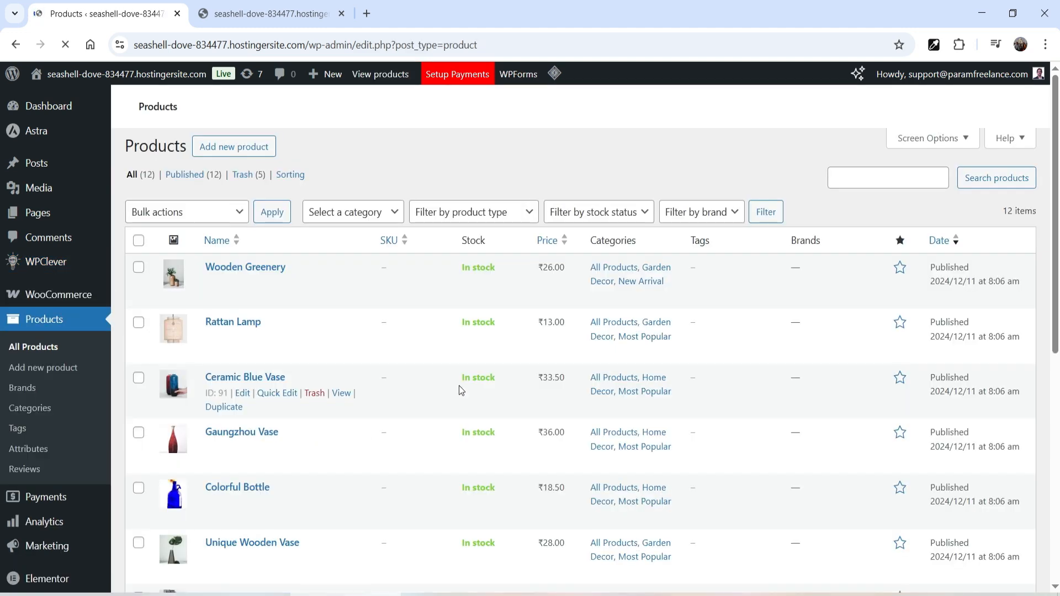
left_click(234, 146)
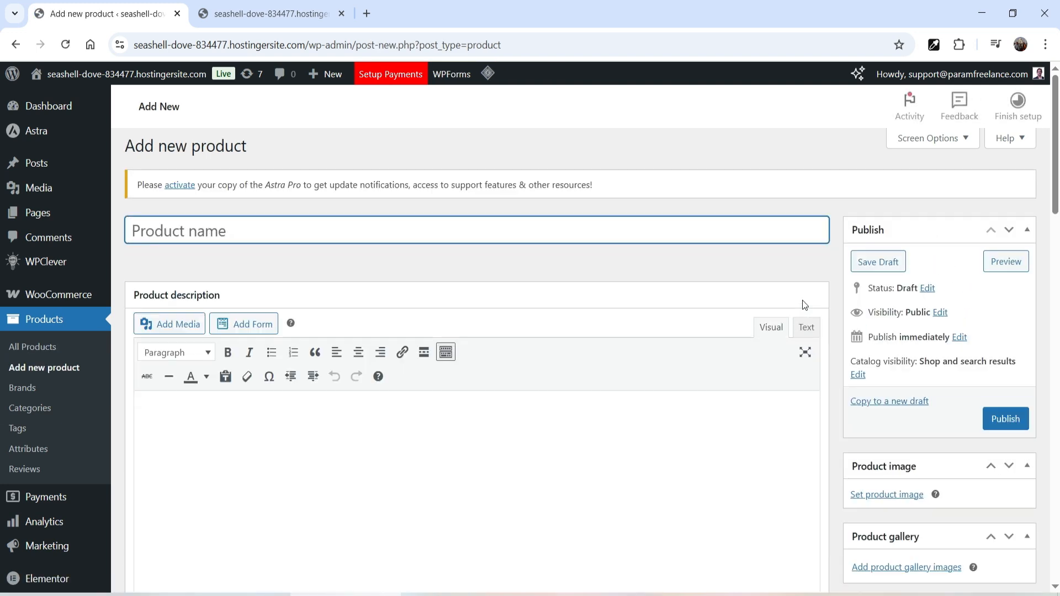
type("A Gig")
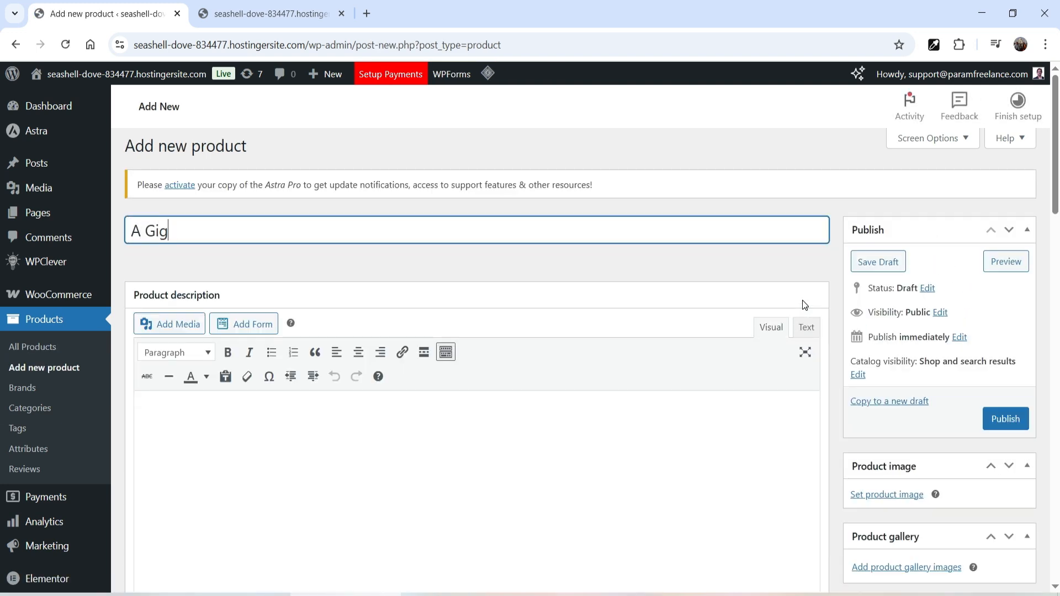
key("BackSpace")
key("BackSpace")
type("ift Hamper")
left_click(428, 473)
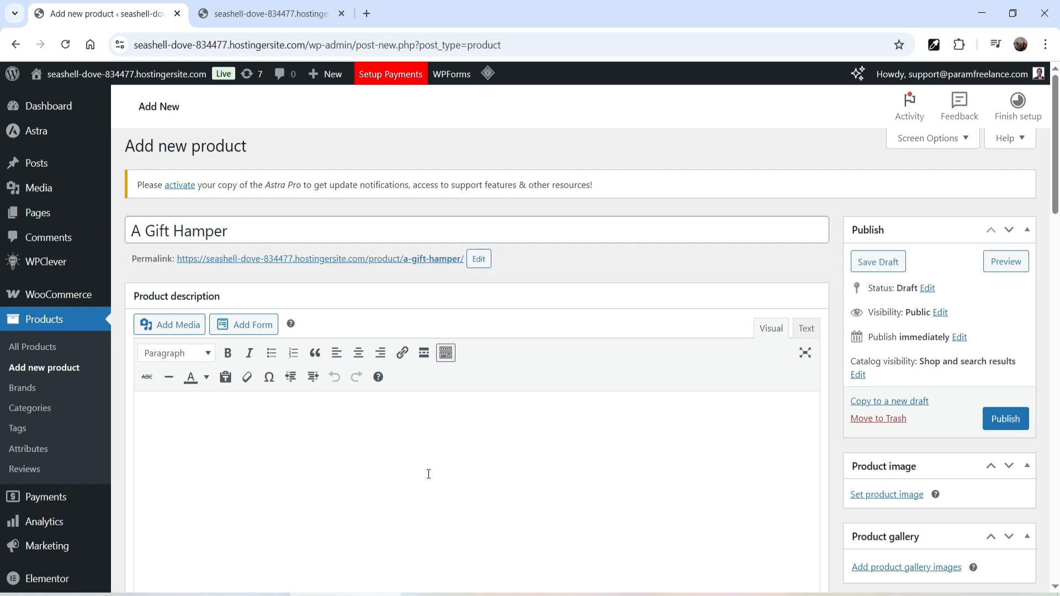
Enter the description "This is a gift hamper." and repeat it as short description, adding "Select the products from the list below and create your own gift hamper.".
type("This is a gift hamper.")
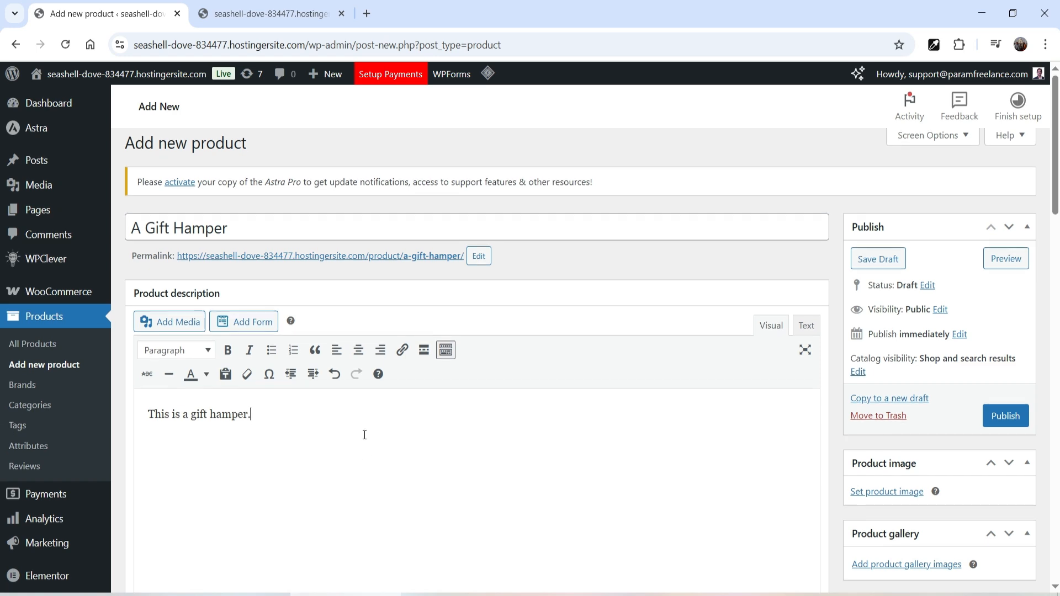
scroll(365, 425, "down", 5)
scroll(364, 410, "down", 7)
left_click(339, 427)
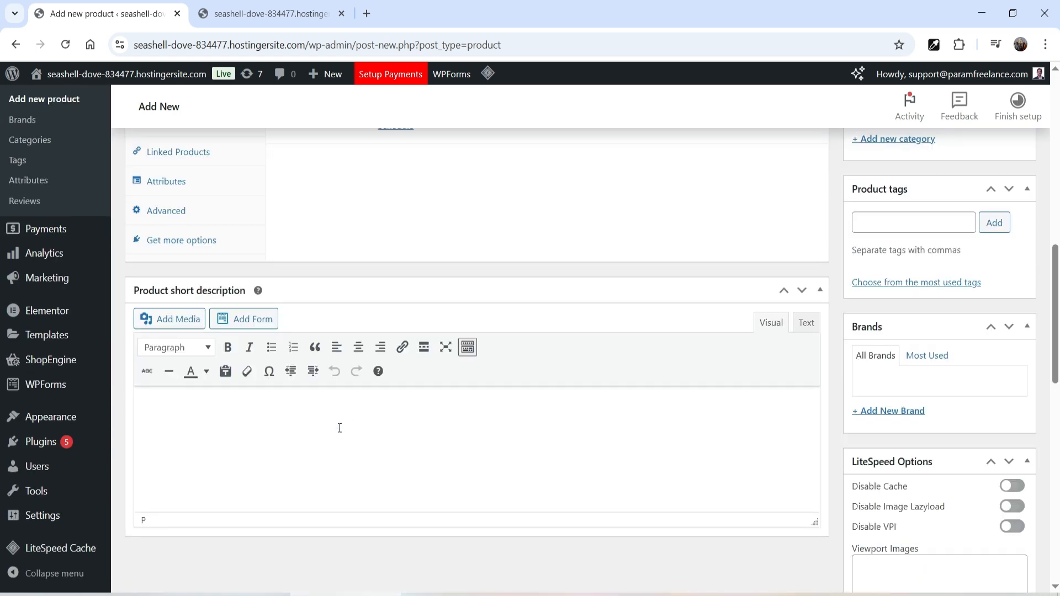
type("This is a gift hamper. Select the products from the list below and create your ow")
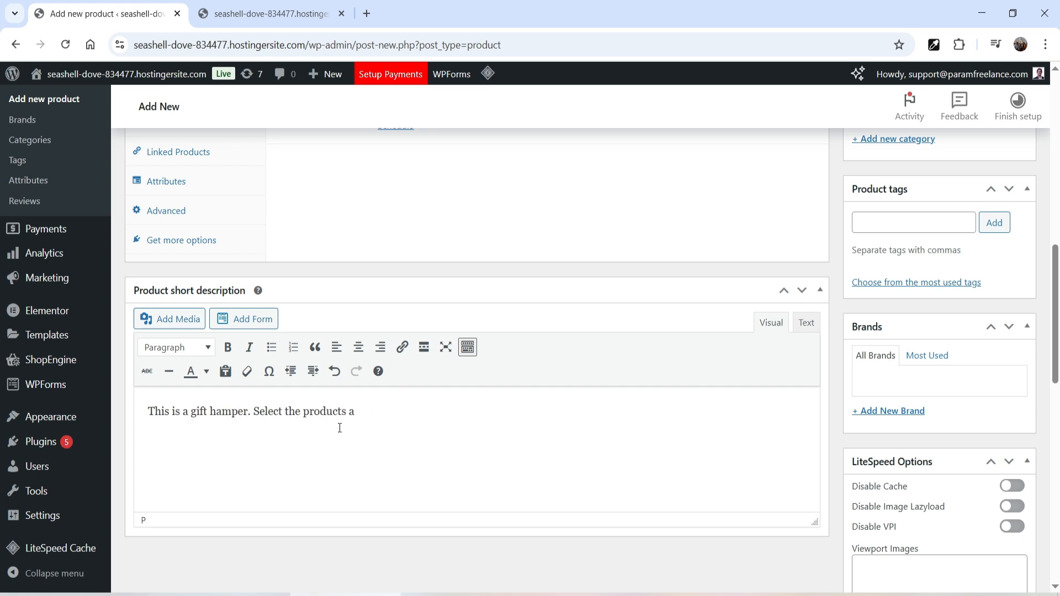
type("n gift hamper.")
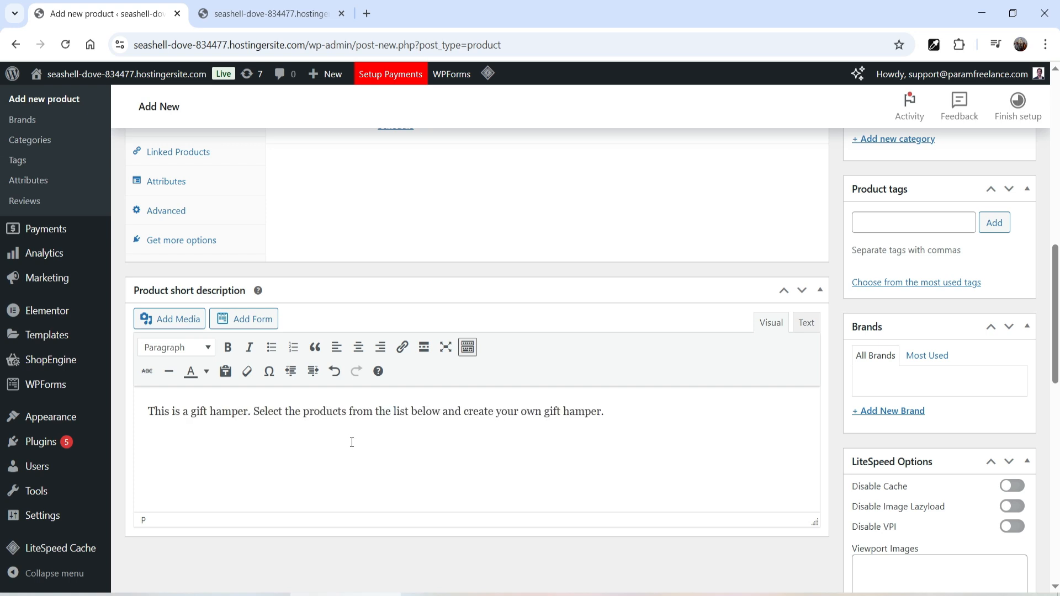
Set the product type to Smart composite in the product data of the gift hamper.
scroll(371, 450, "up", 1)
scroll(371, 450, "up", 4)
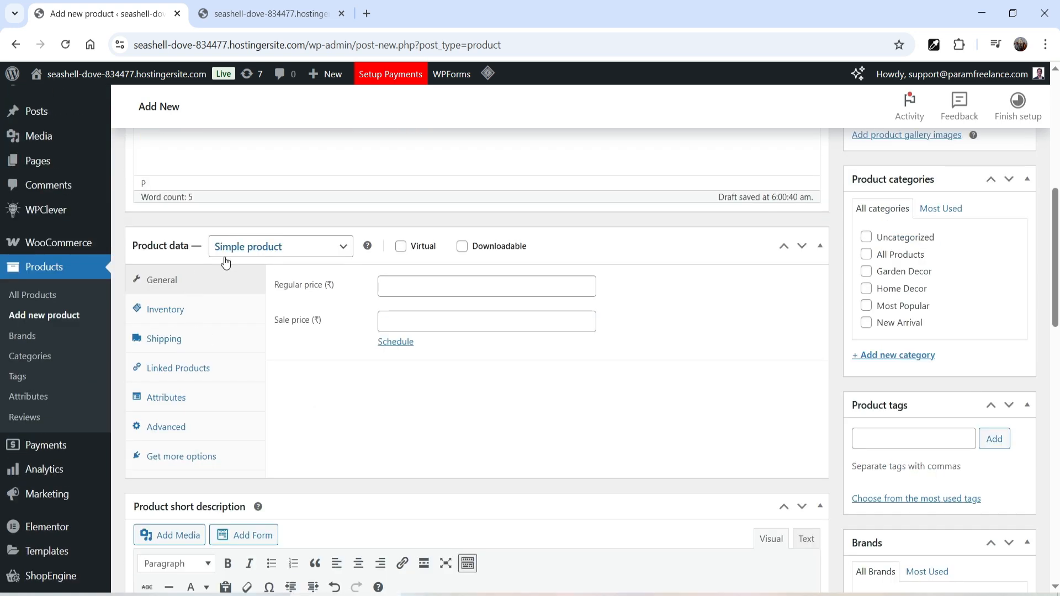
left_click(286, 257)
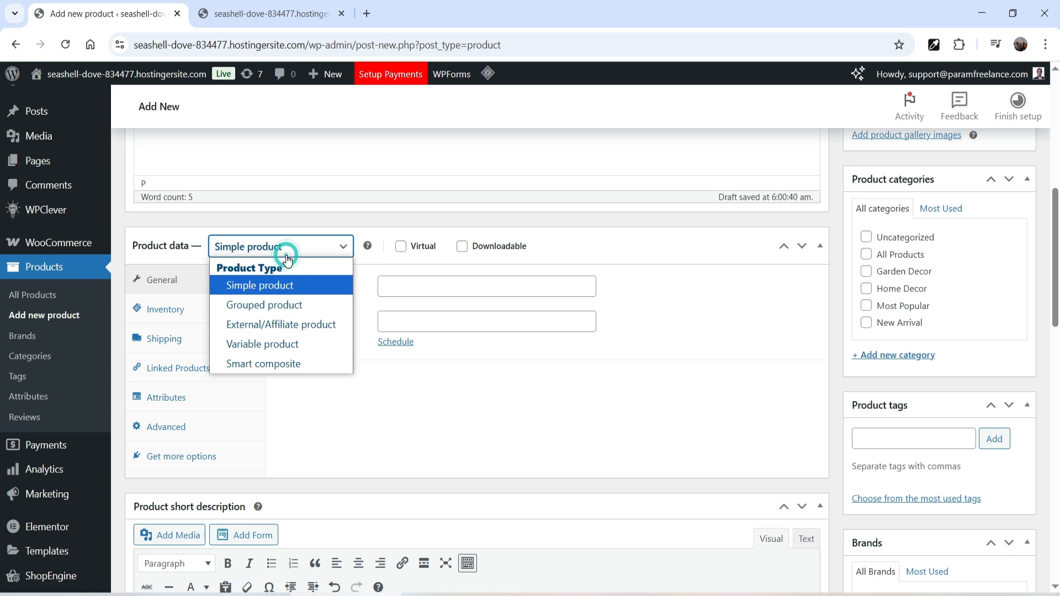
left_click(308, 365)
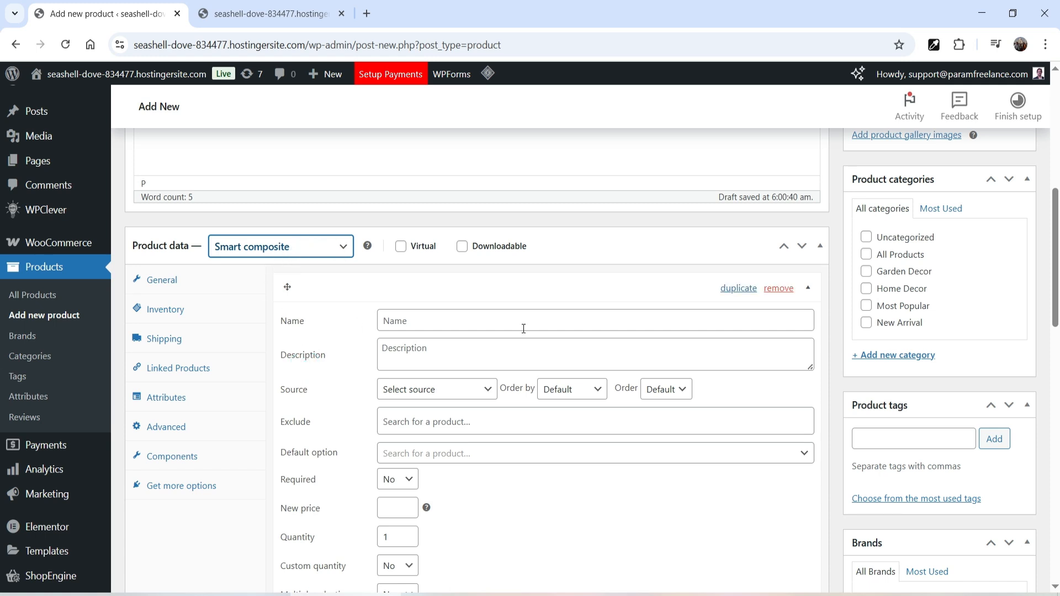
scroll(590, 391, "down", 1)
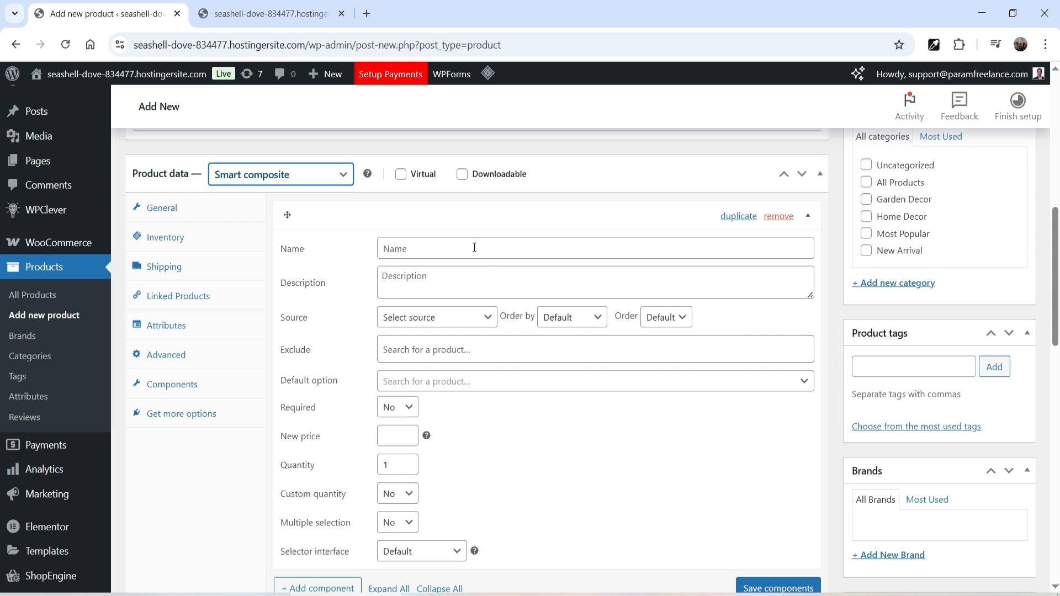
Switch to the storefront and look through the All Products category for items that could go into the hamper.
left_click(263, 15)
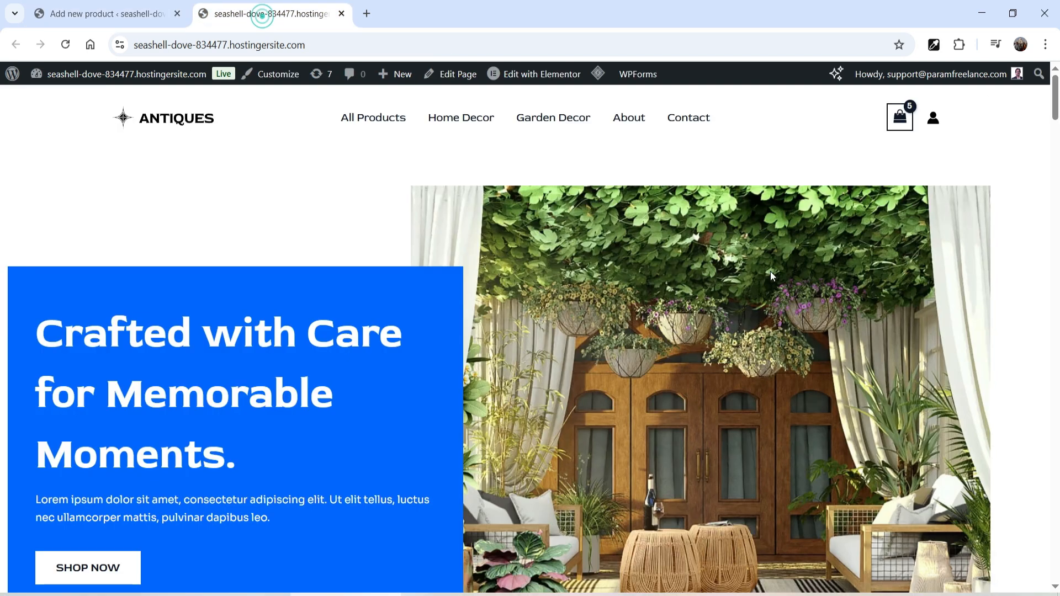
scroll(754, 271, "down", 10)
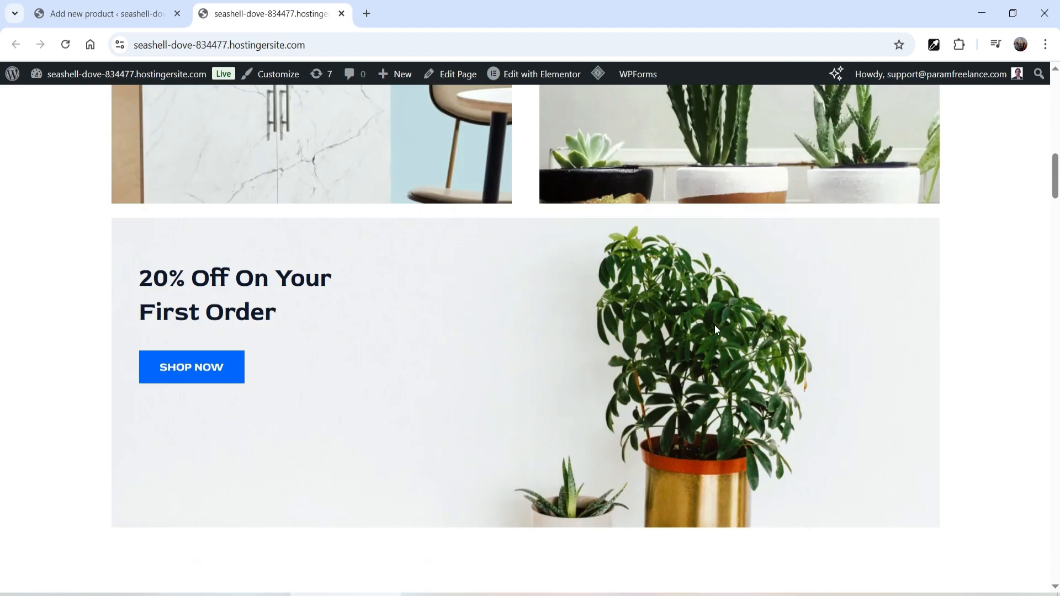
scroll(718, 326, "up", 8)
scroll(697, 313, "up", 4)
left_click(372, 117)
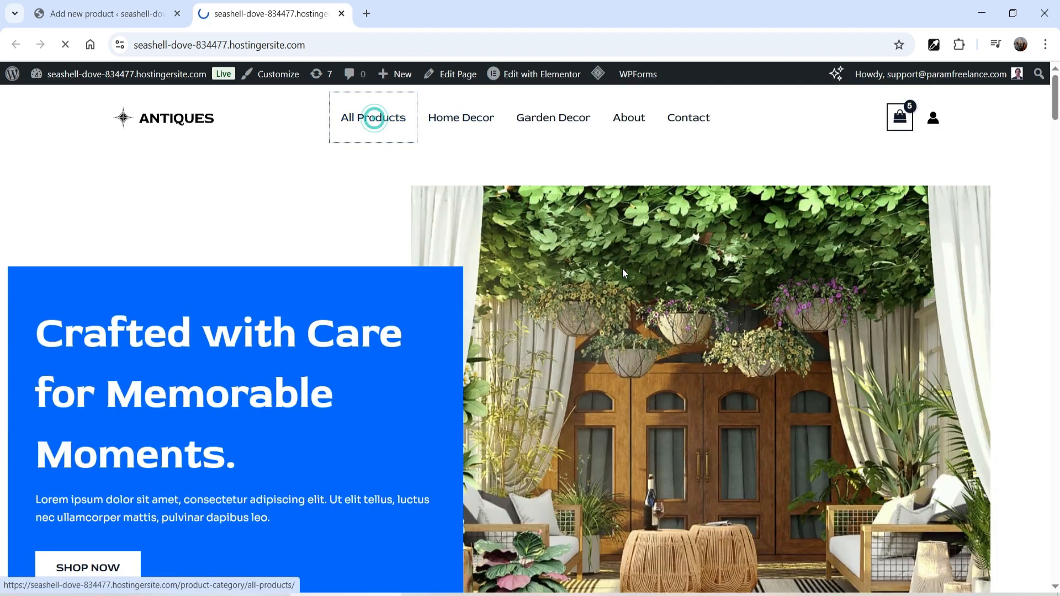
scroll(543, 316, "down", 6)
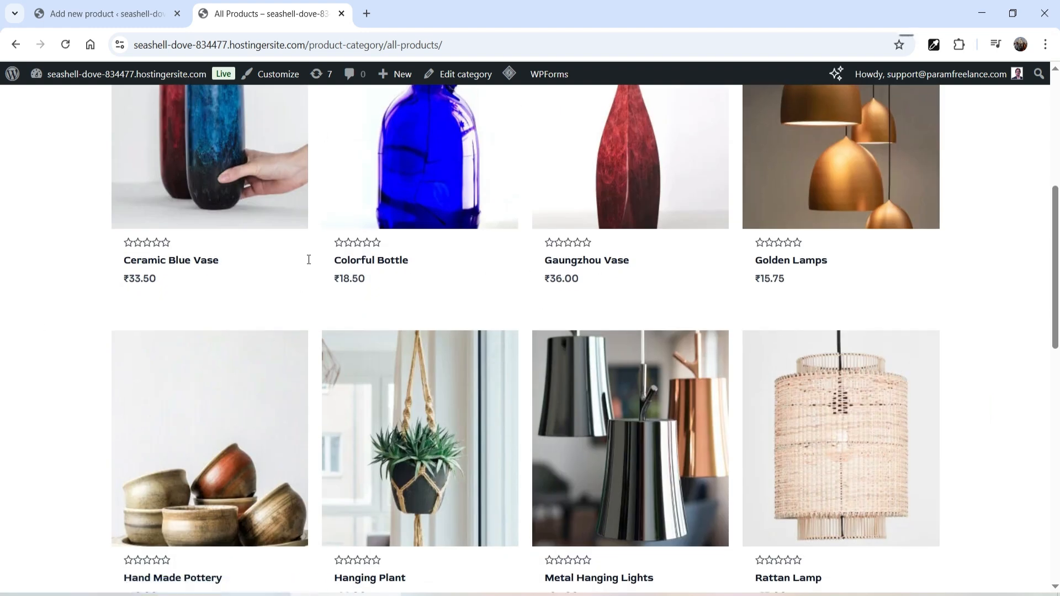
Return to the product editor, name the first component "Vase" and set its source to Products.
left_click(82, 21)
left_click(436, 253)
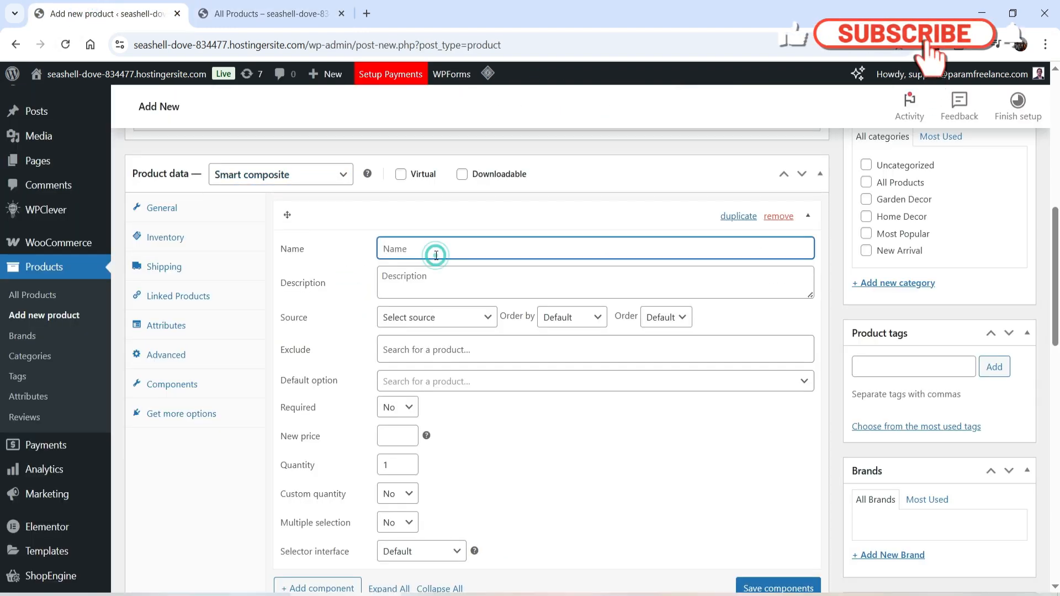
type("Vase")
key("Tab")
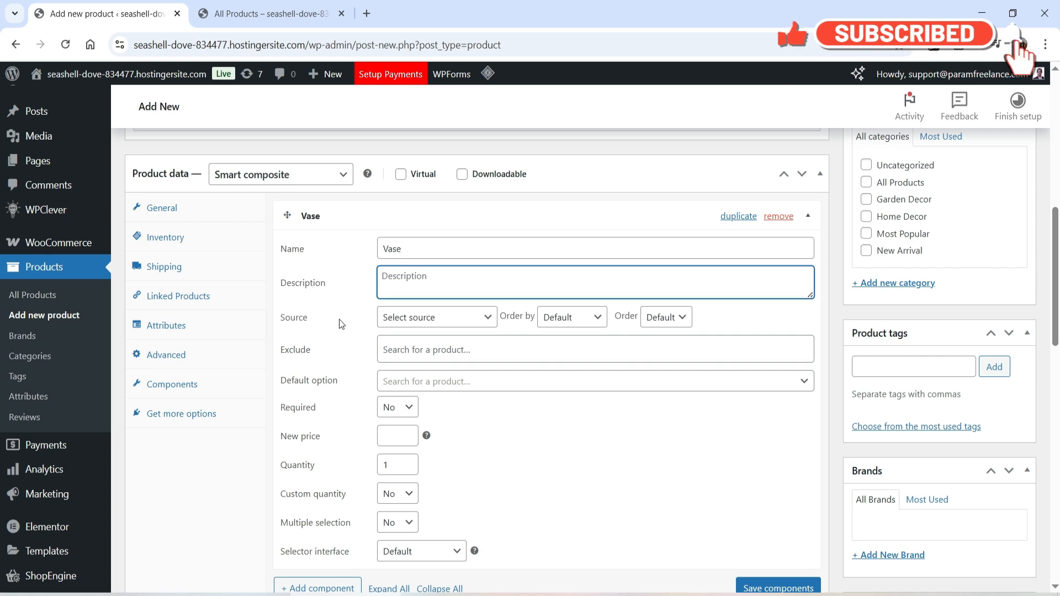
left_click(485, 319)
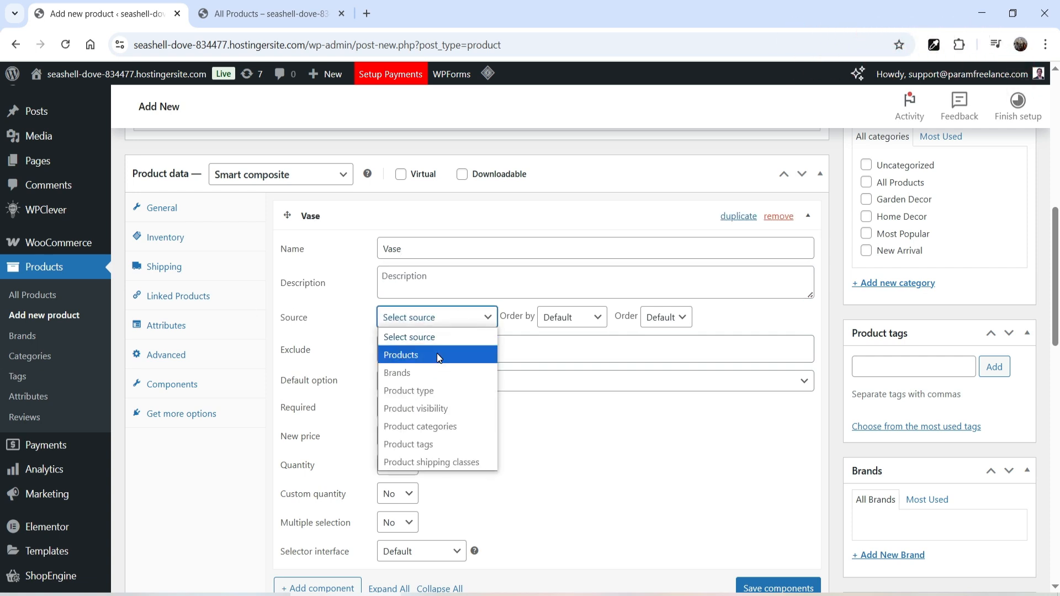
left_click(438, 356)
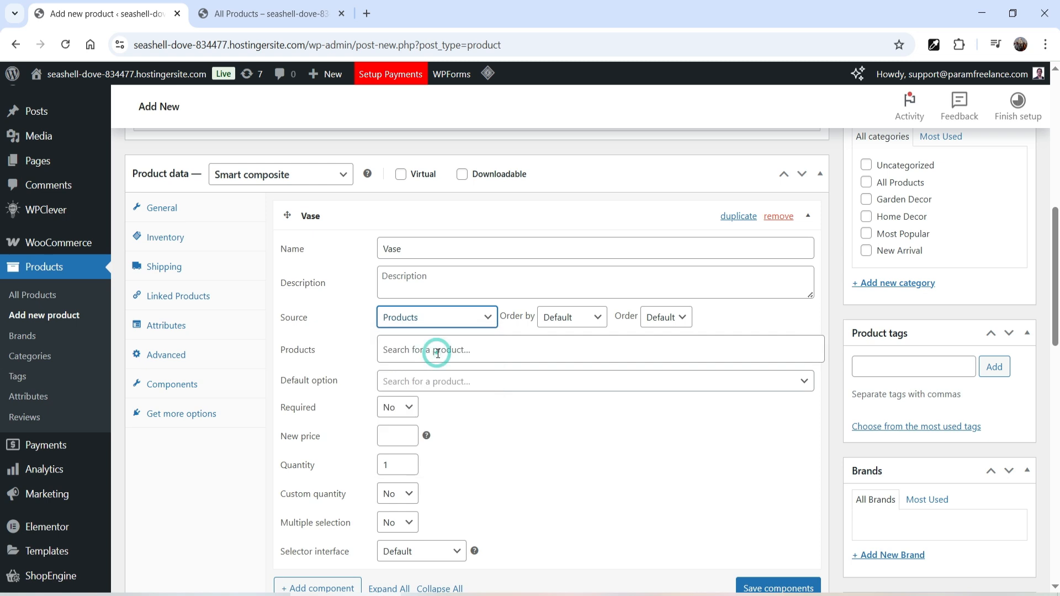
left_click(445, 315)
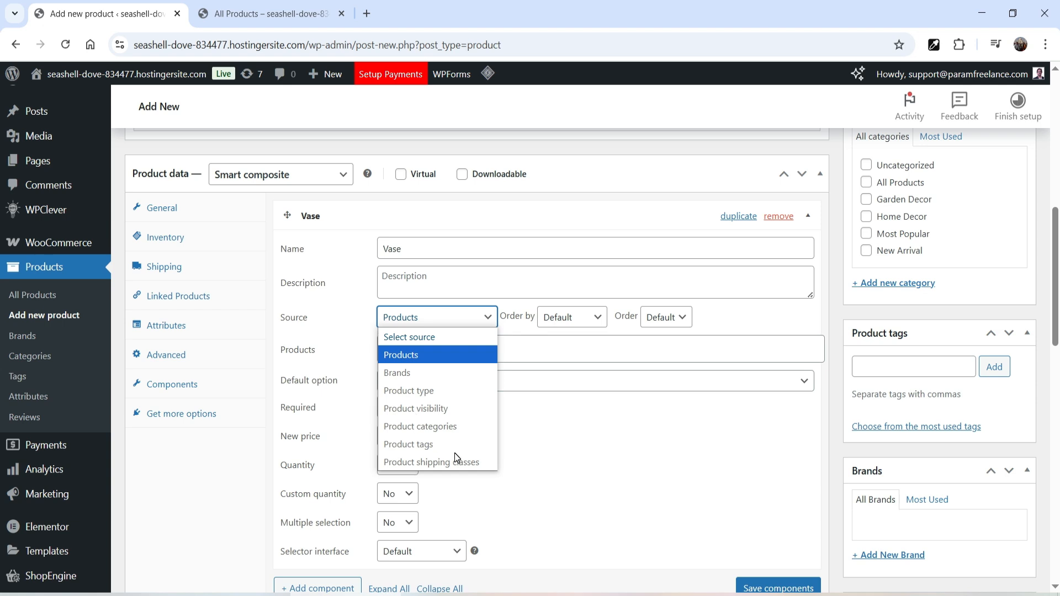
left_click(423, 359)
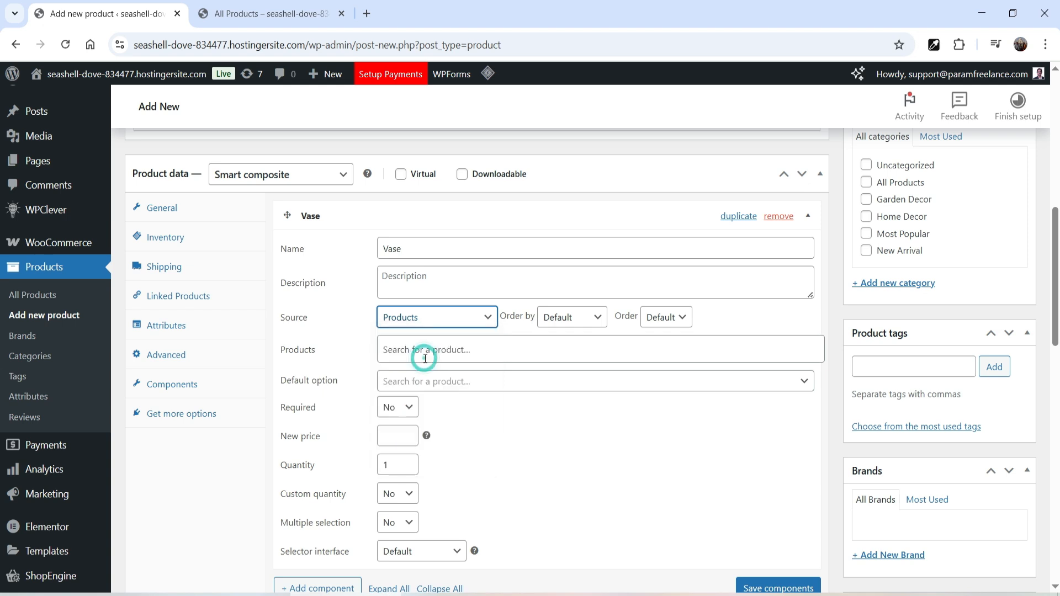
left_click(569, 319)
left_click(579, 317)
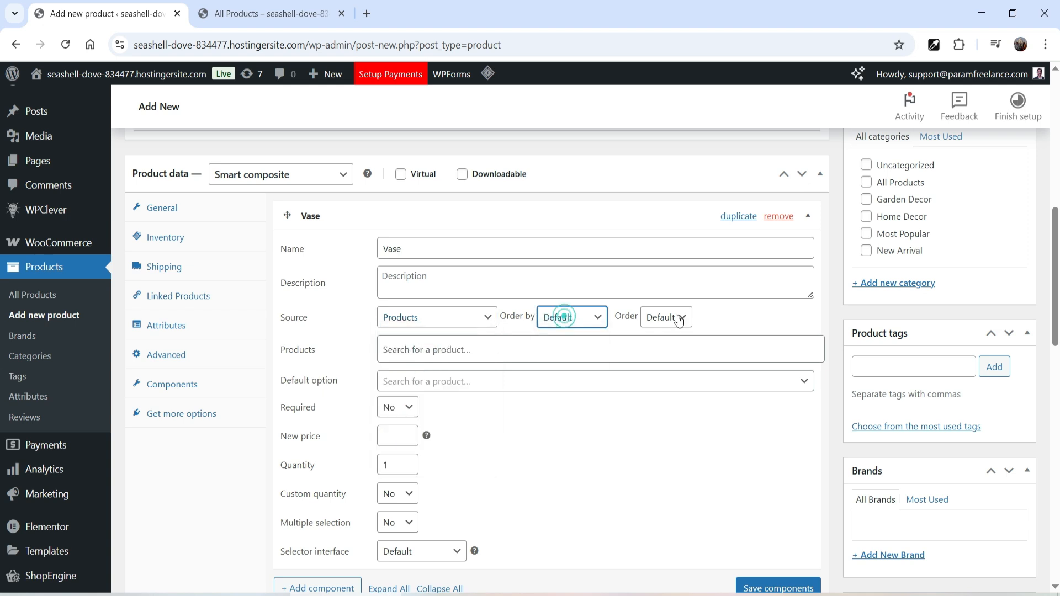
left_click(755, 318)
left_click(569, 314)
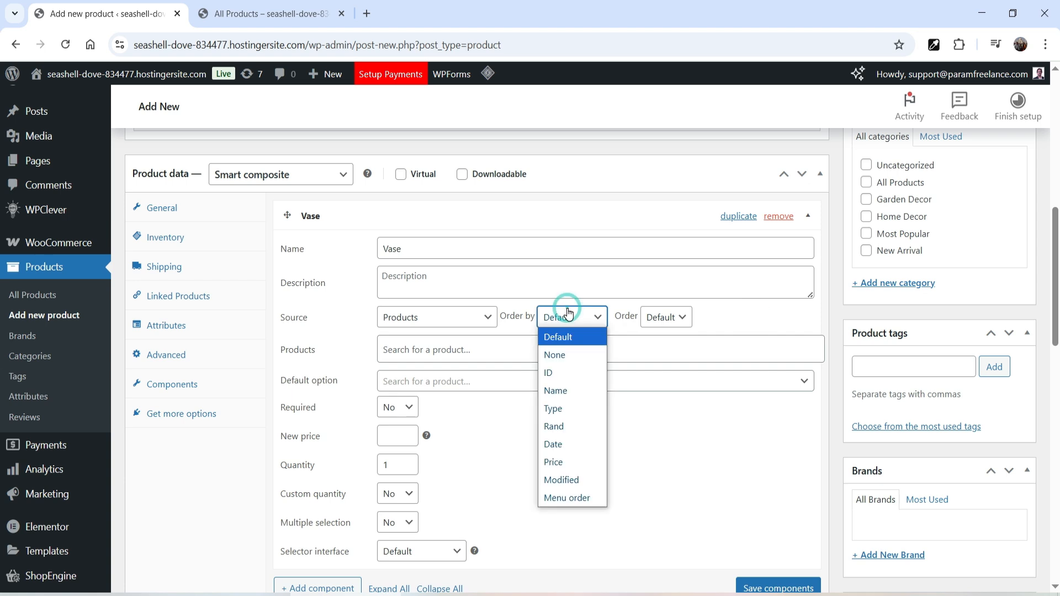
left_click(747, 324)
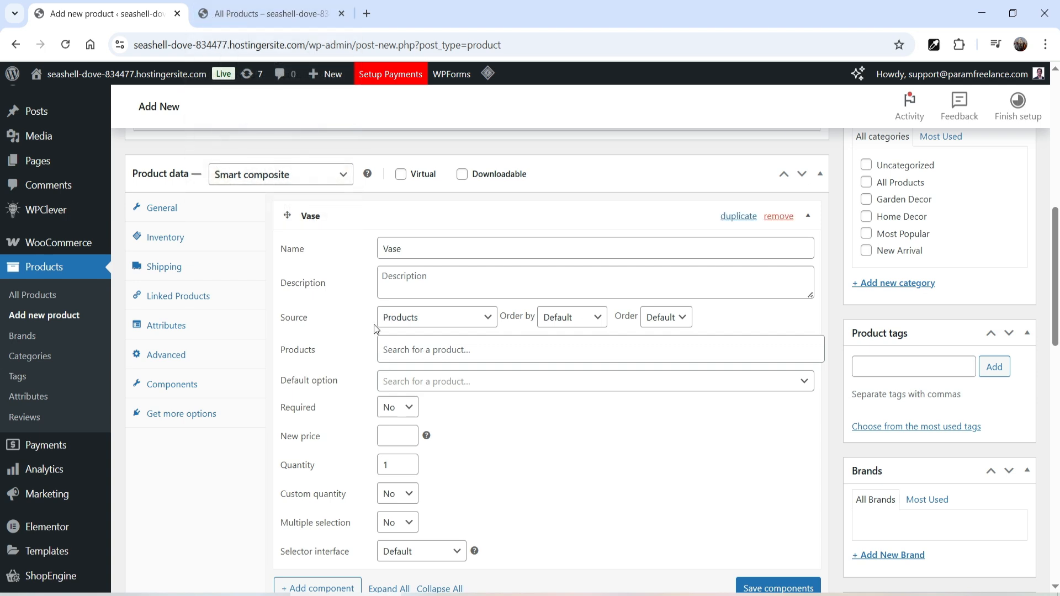
Search for "vase" and add Ceramic Blue Vase, Gaungzhou Vase and Unique Wooden Vase as the Vase component's products.
left_click(414, 351)
type("vase")
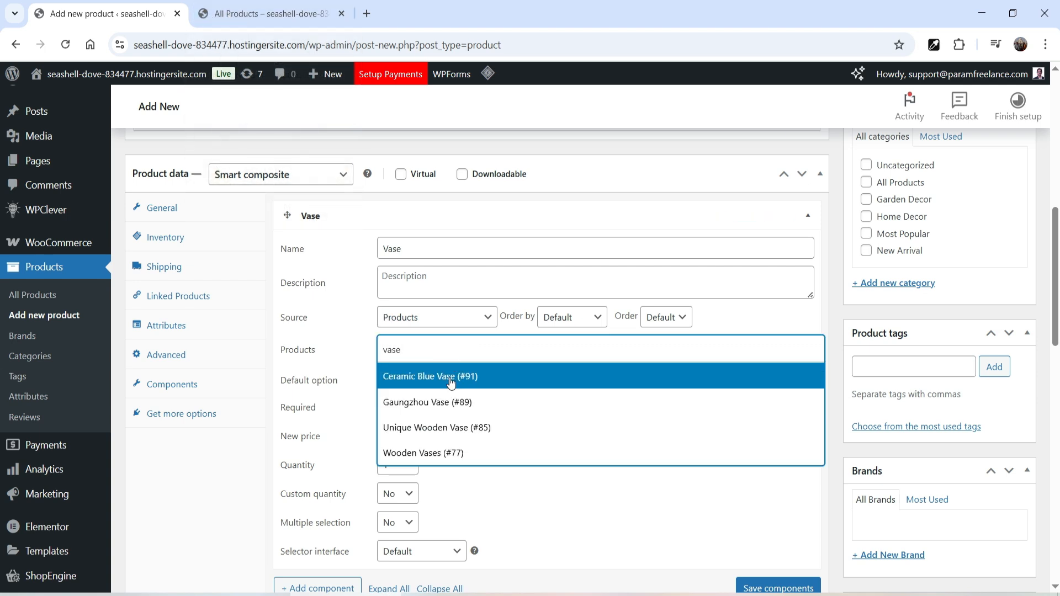
left_click(451, 381)
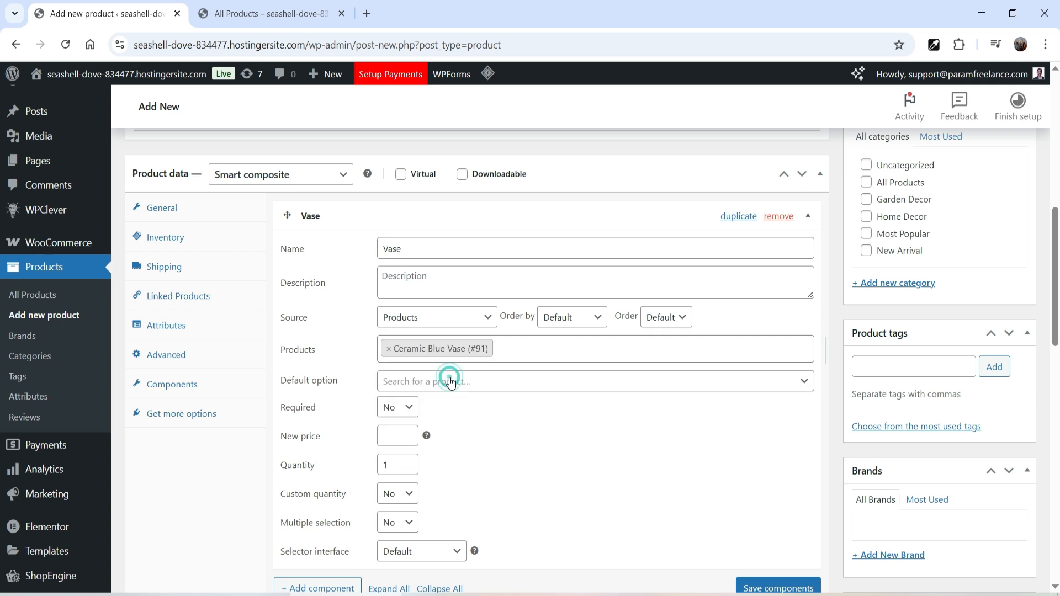
type("vase")
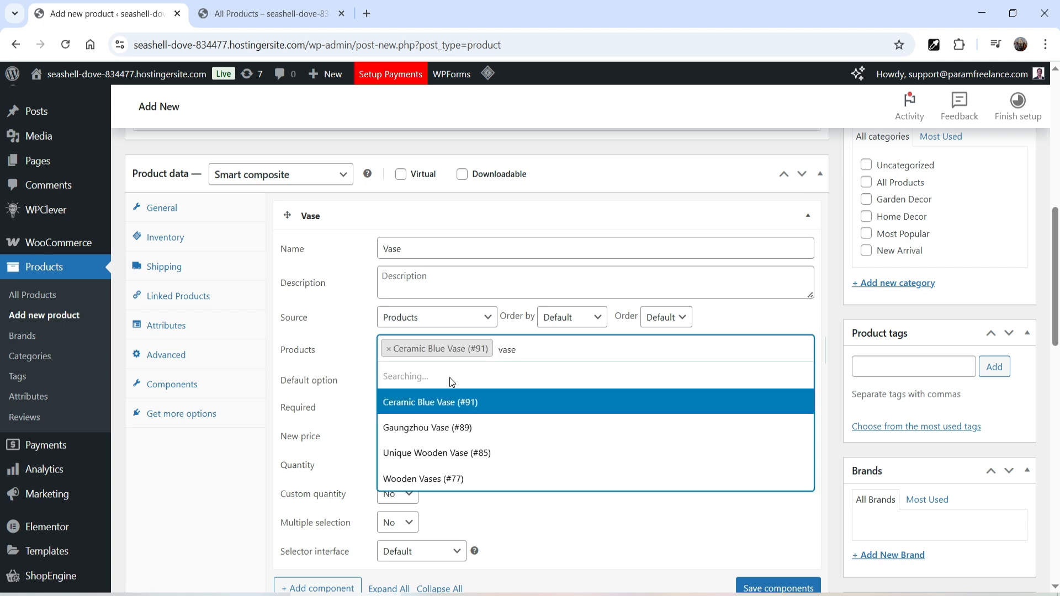
left_click(462, 409)
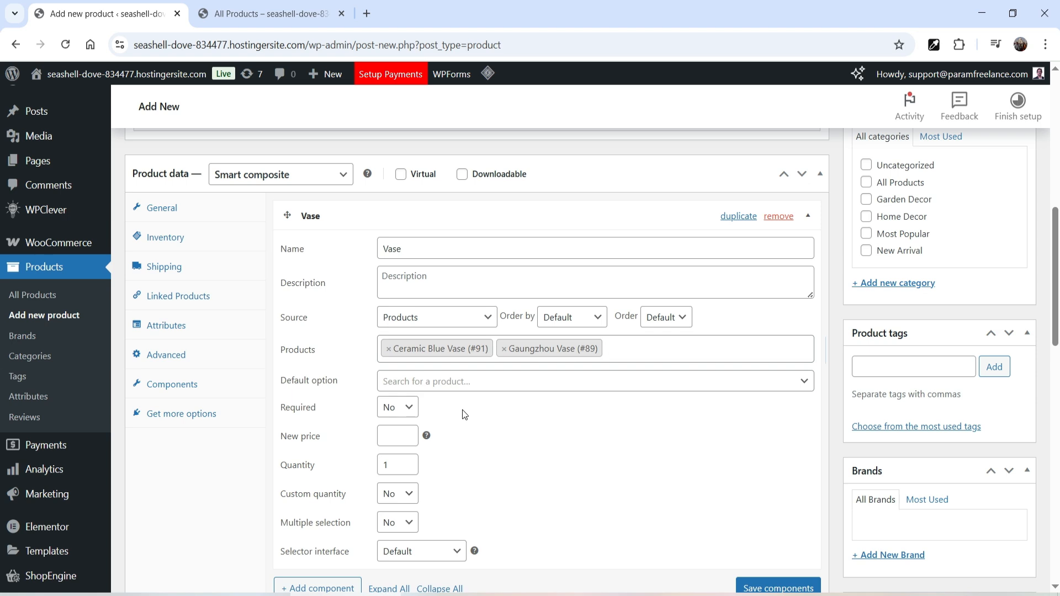
type("vase")
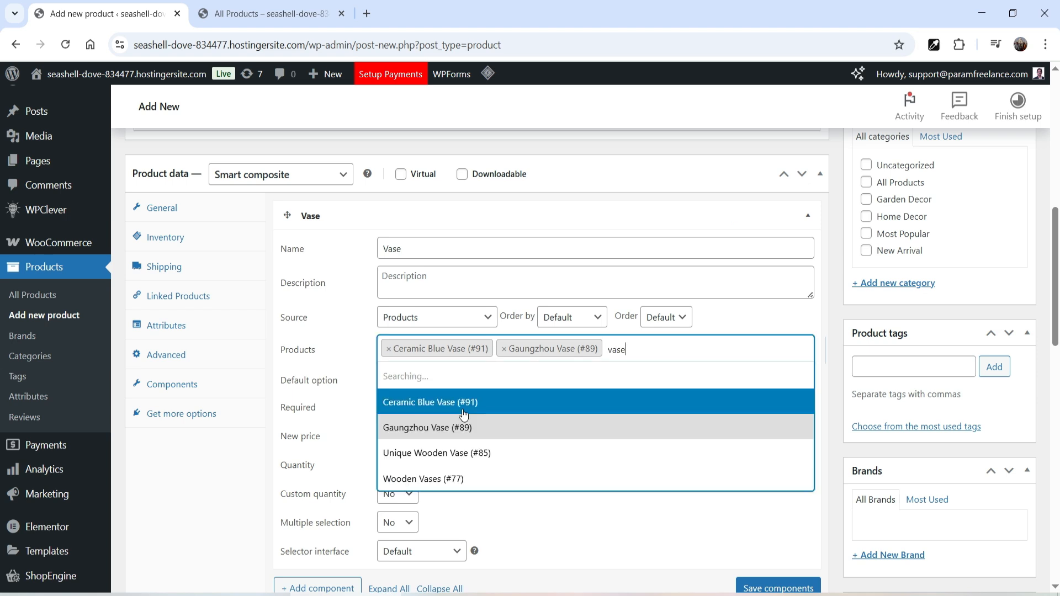
left_click(488, 424)
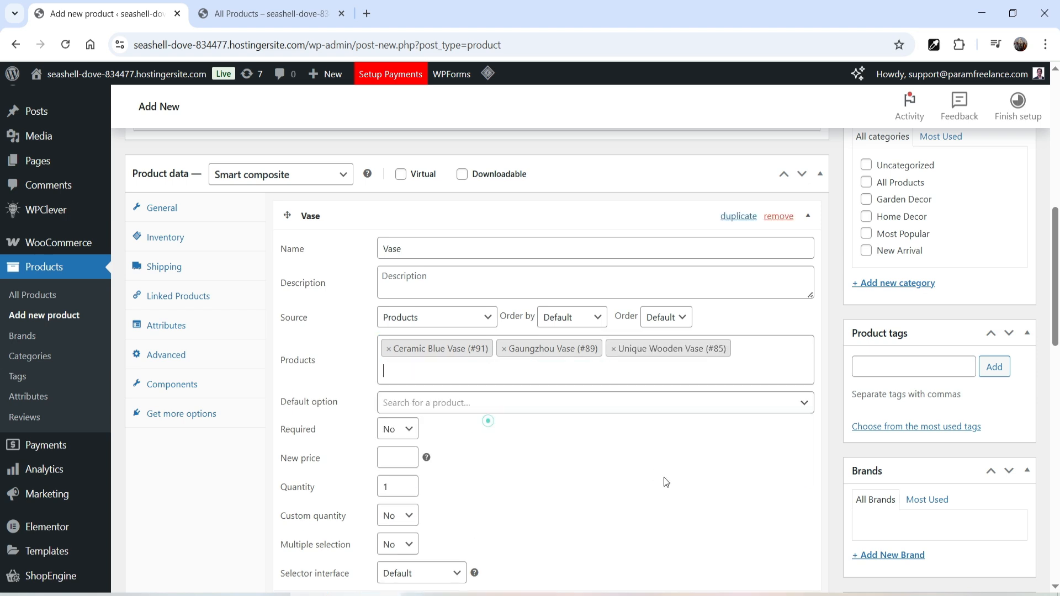
Set the Vase component's default option to Ceramic Blue Vase and make the component required.
left_click(475, 408)
left_click(614, 547)
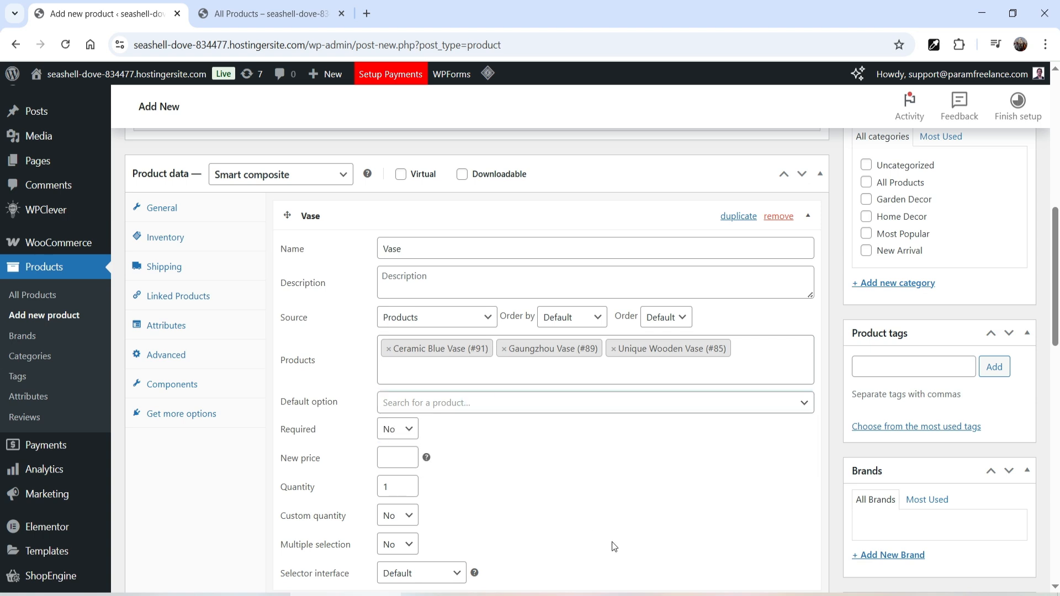
left_click(450, 404)
type("vase")
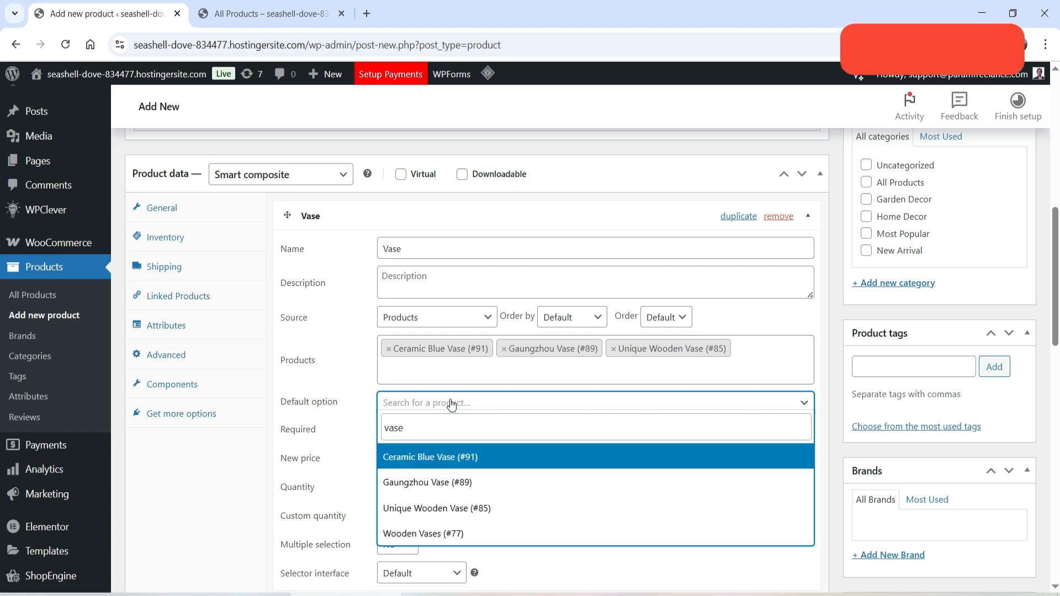
left_click(425, 458)
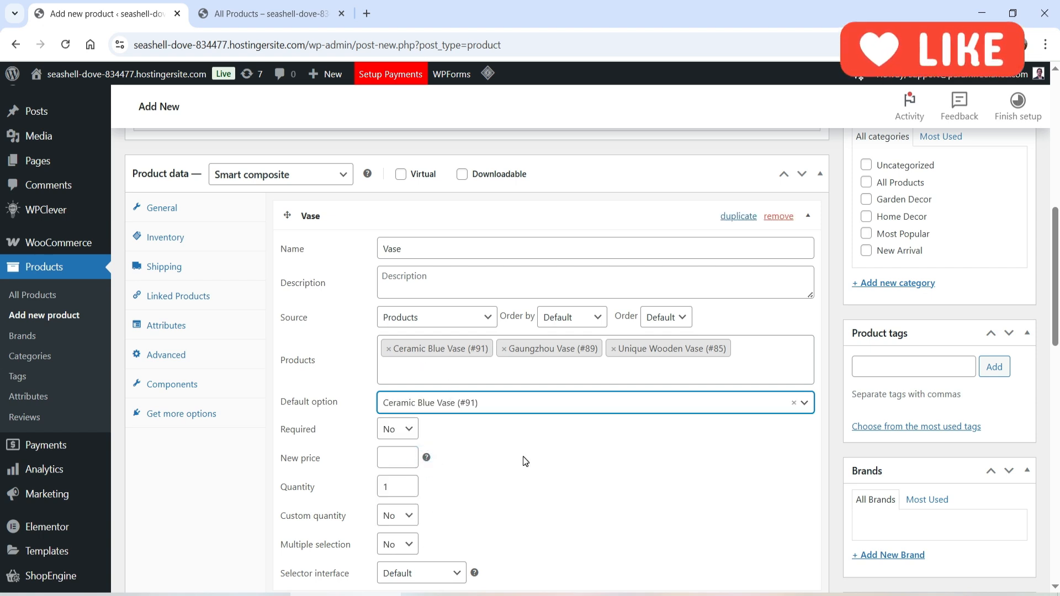
left_click(389, 429)
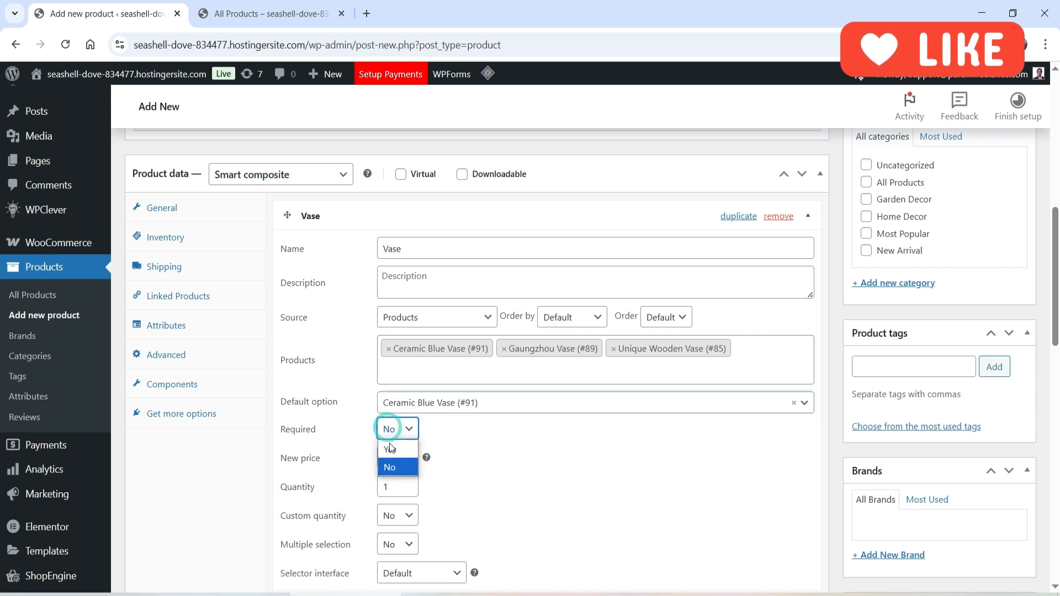
left_click(390, 448)
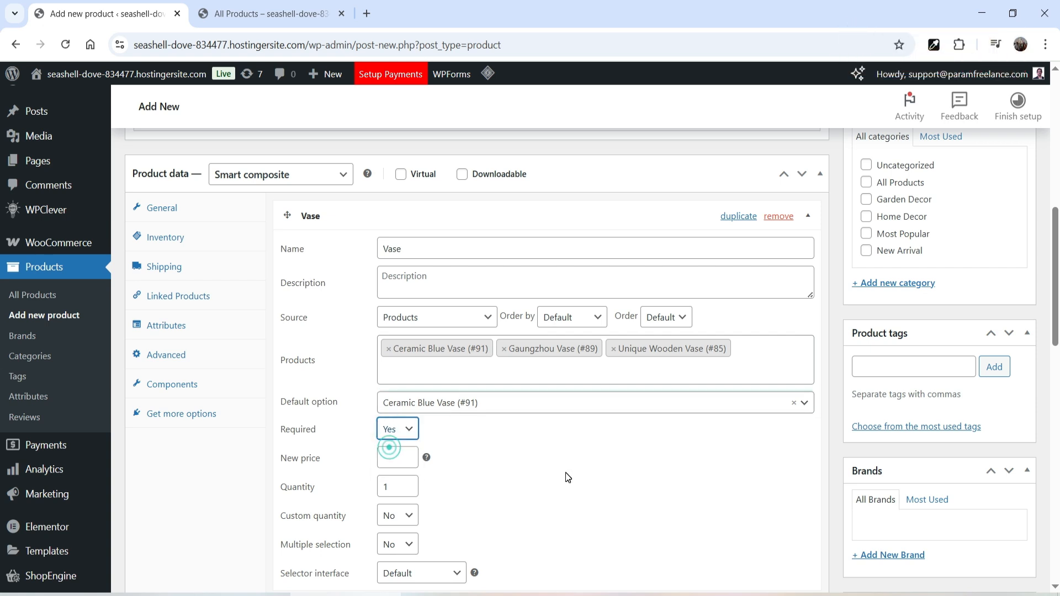
Allow a custom quantity for the Vase component and set each item's minimum quantity to 1.
scroll(566, 476, "down", 1)
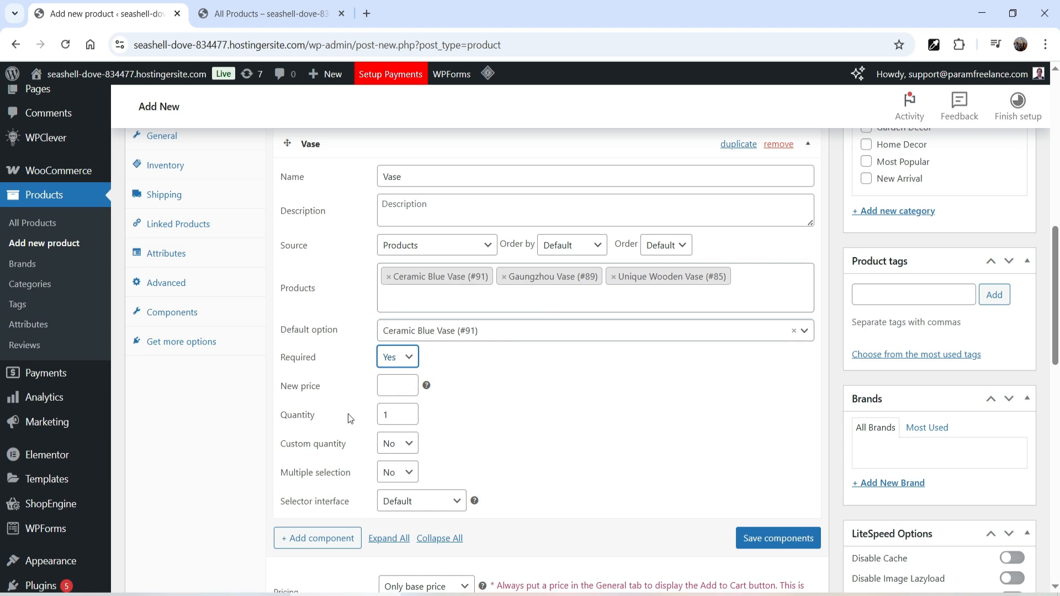
left_click(398, 443)
left_click(399, 481)
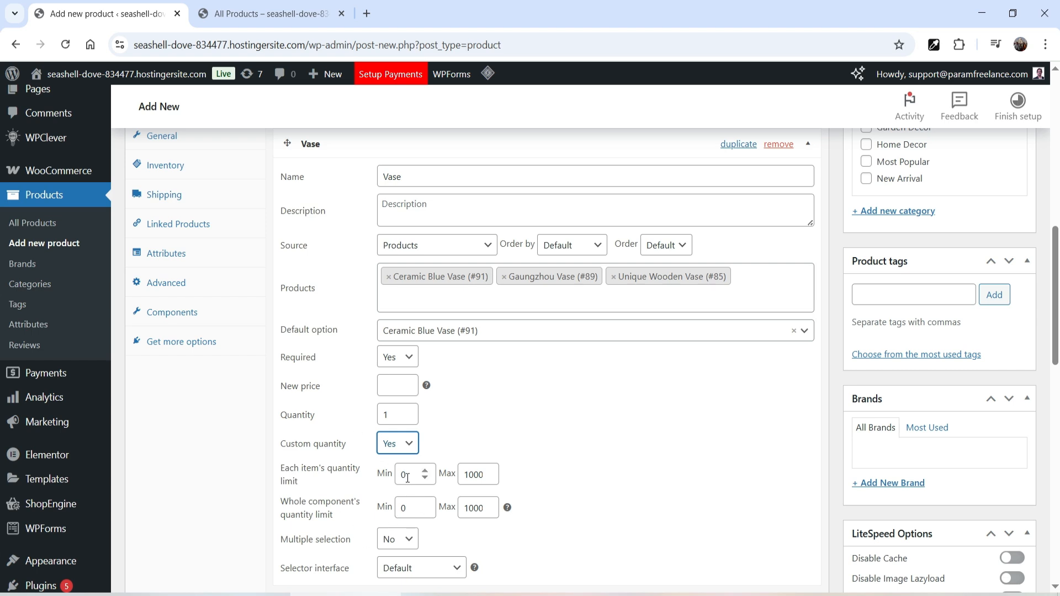
left_click_drag(407, 475, 393, 475)
type("1")
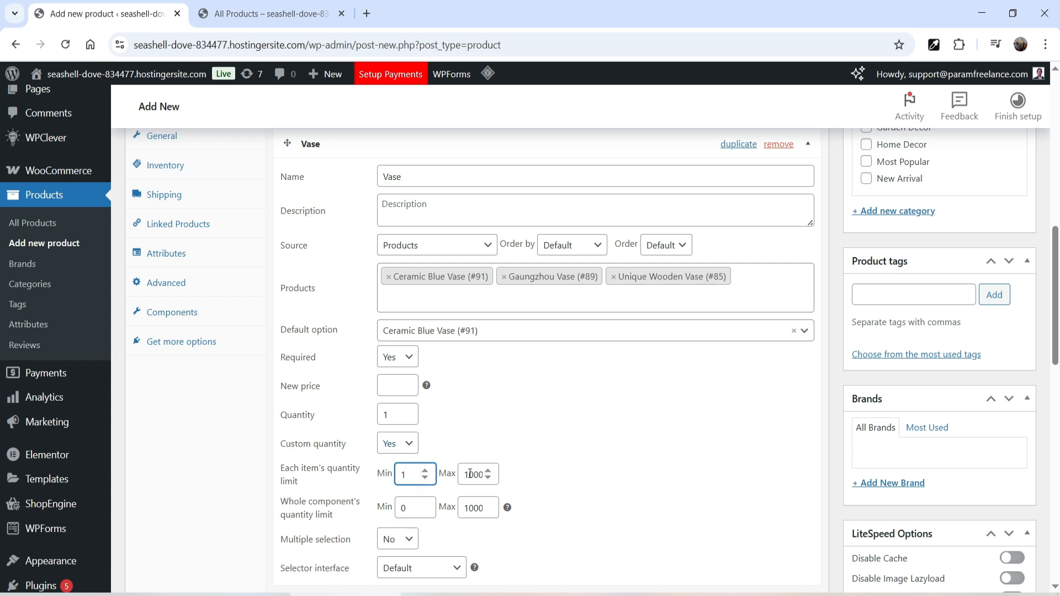
Set the Vase component's maximum per item to 3 and its whole-component quantity limit to minimum 1, maximum 5.
double_click(471, 476)
type("3")
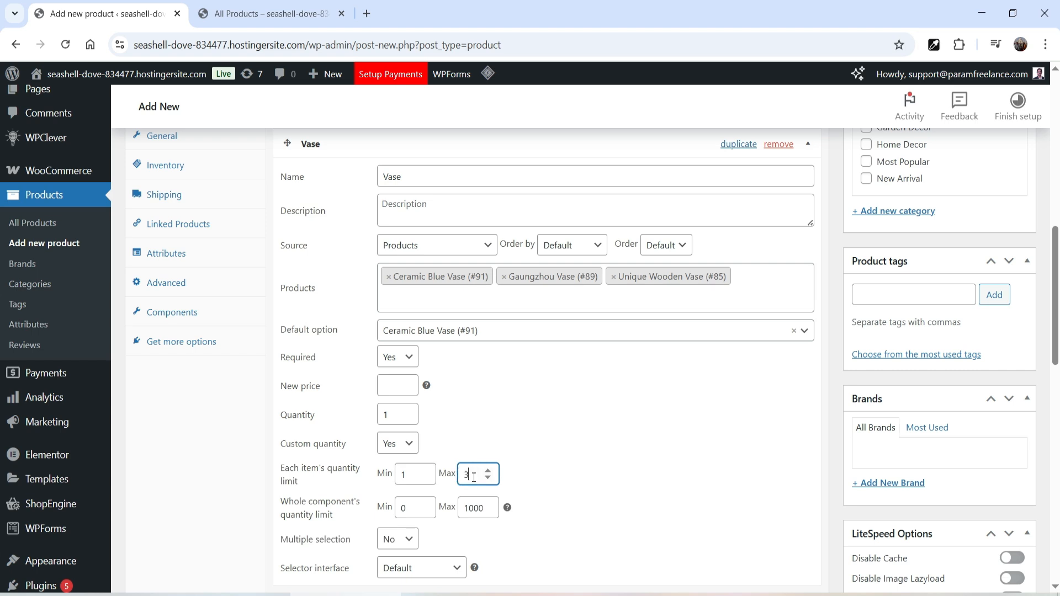
double_click(400, 509)
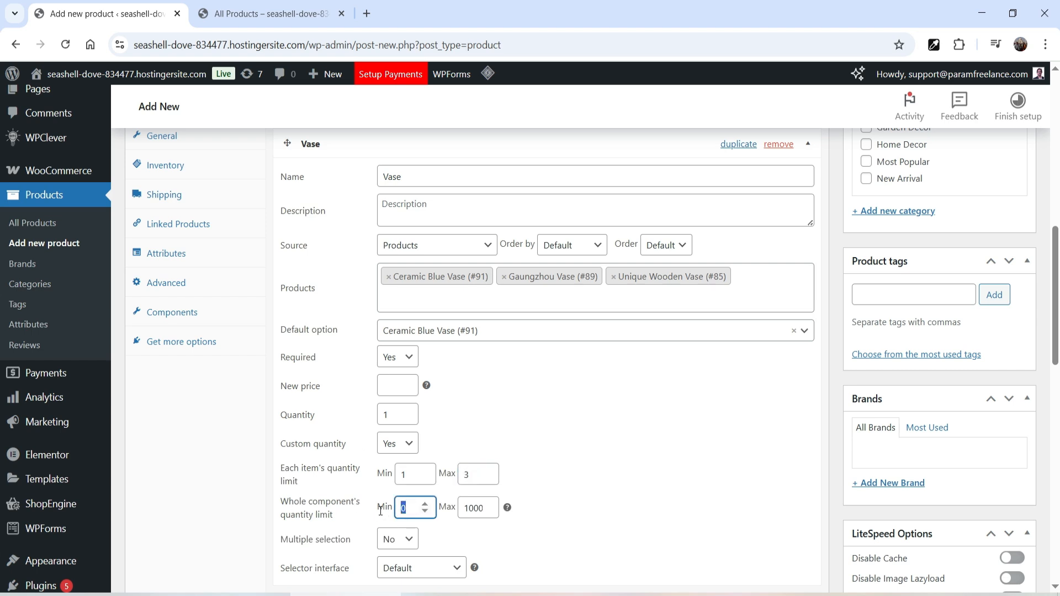
type("1")
key("Tab")
type("5")
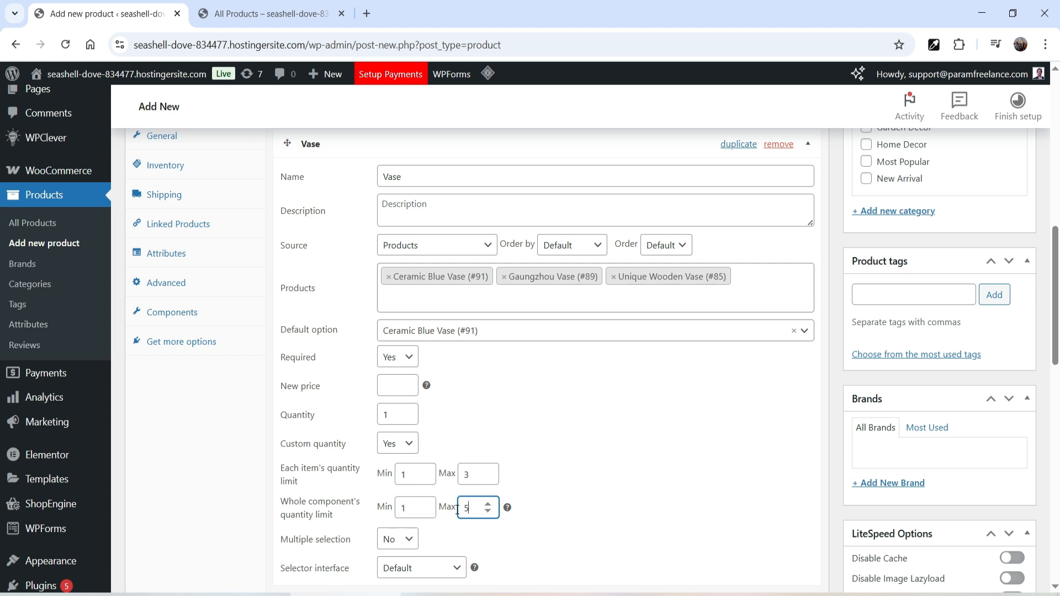
left_click(573, 489)
Enable multiple selection for the Vase component and use the Grid - 3 columns selector interface.
scroll(568, 486, "down", 1)
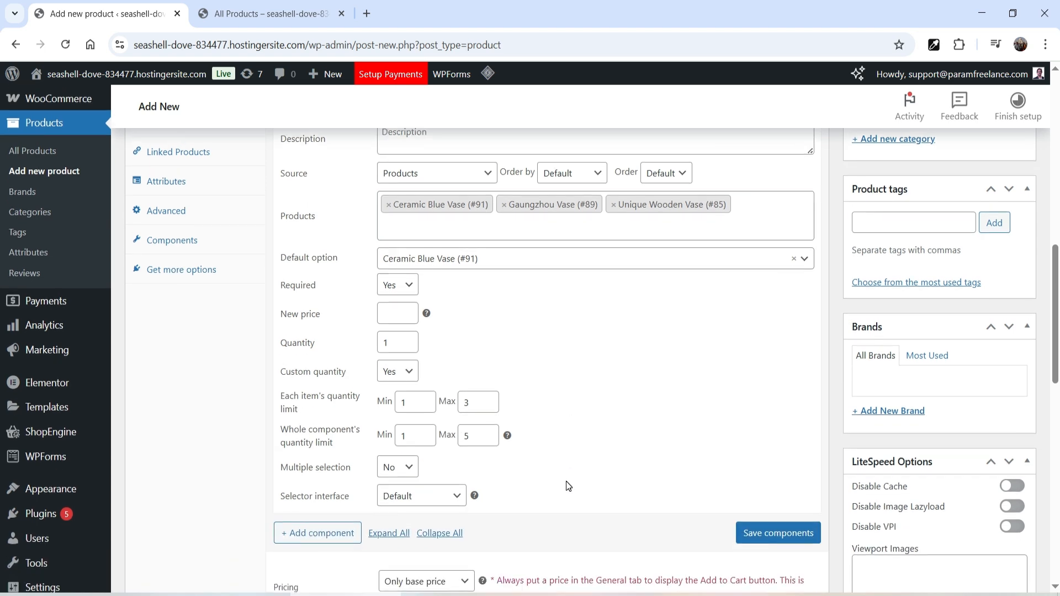
scroll(552, 453, "down", 1)
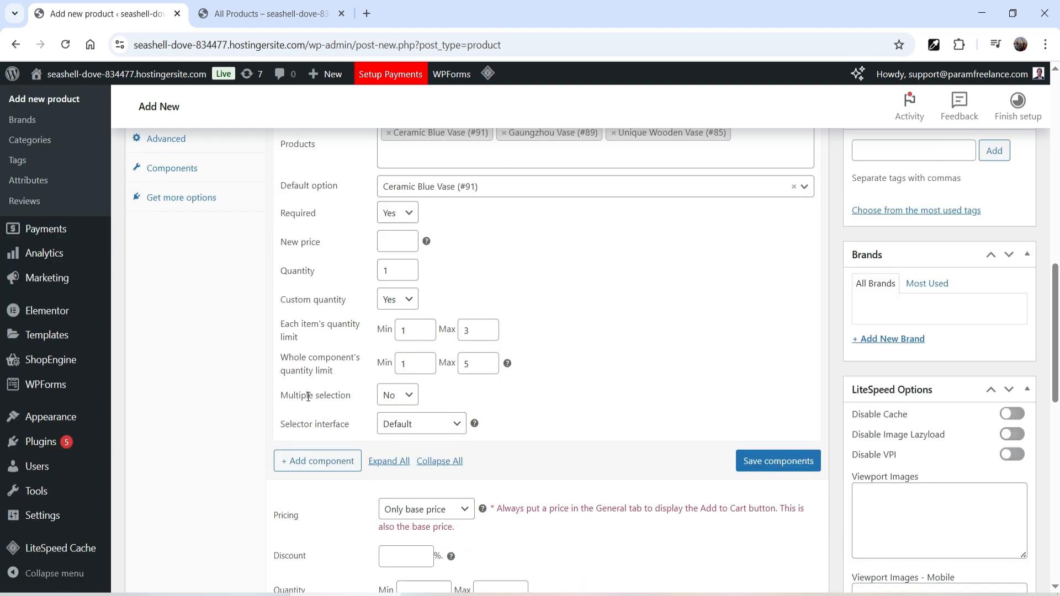
left_click(398, 395)
left_click(395, 431)
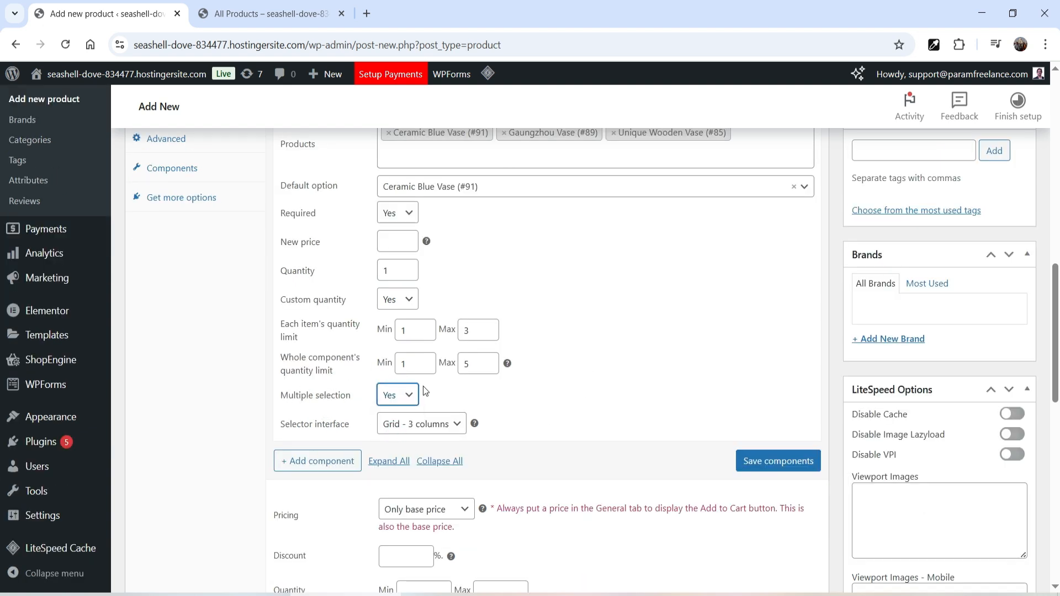
left_click(439, 424)
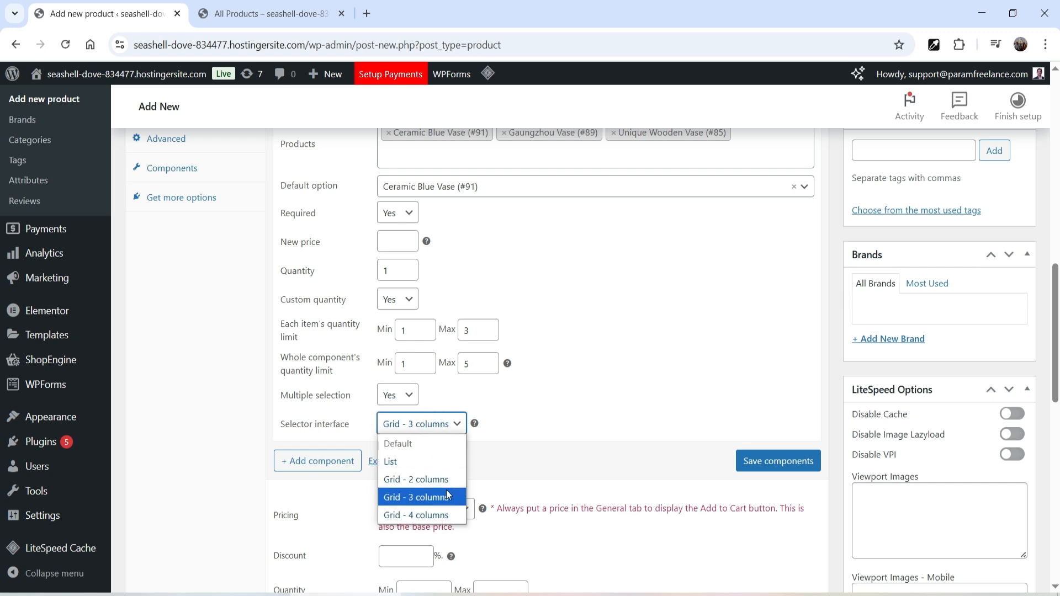
left_click(446, 492)
Describe the Vase component as "Select any one of these vase from the list below. Maximum 5 quantity." and save the components.
scroll(435, 263, "up", 3)
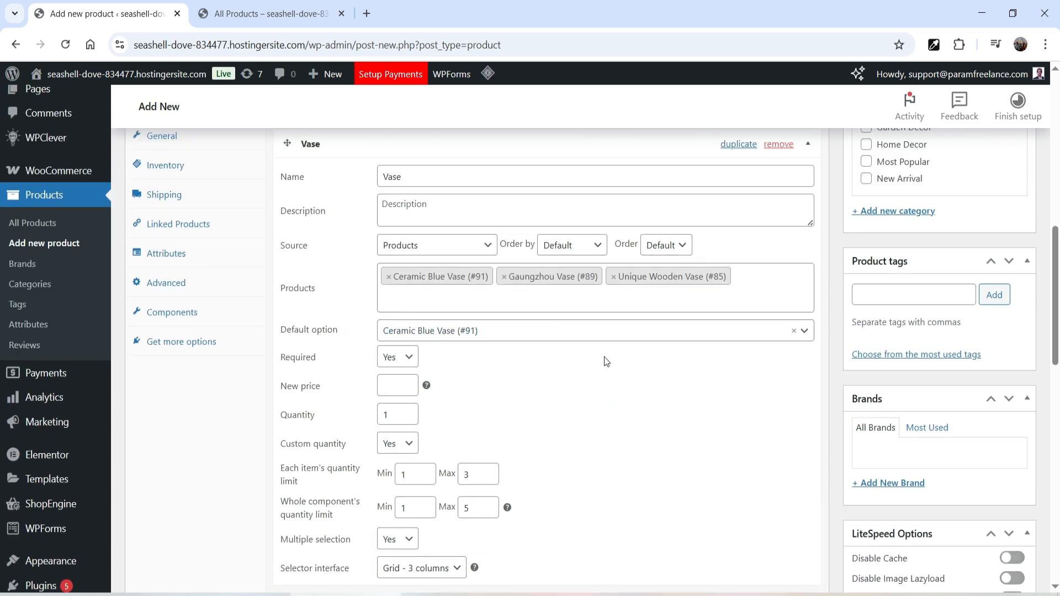
scroll(611, 357, "down", 1)
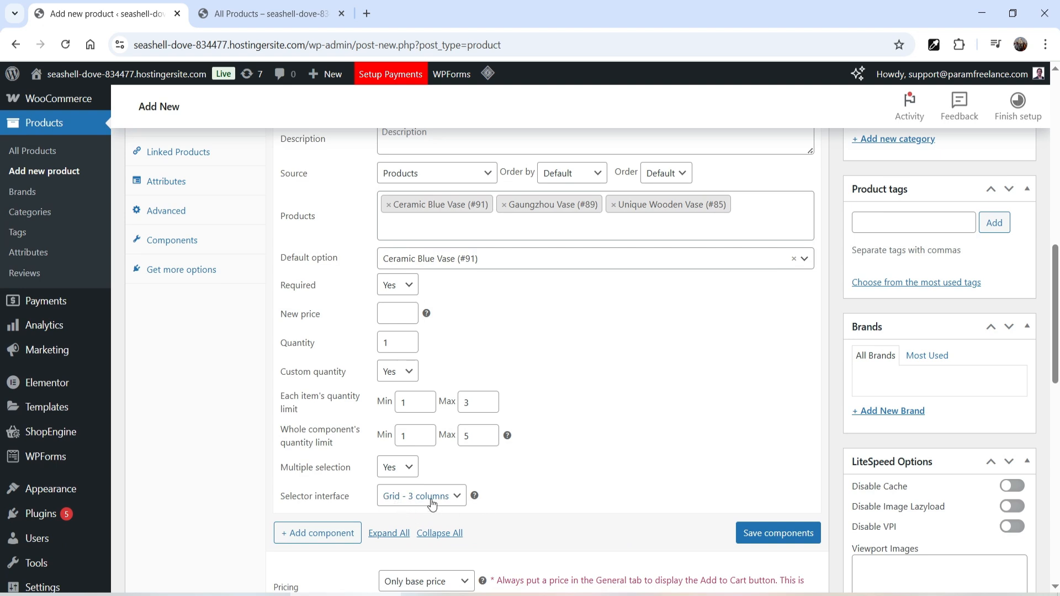
scroll(602, 452, "up", 2)
left_click(484, 288)
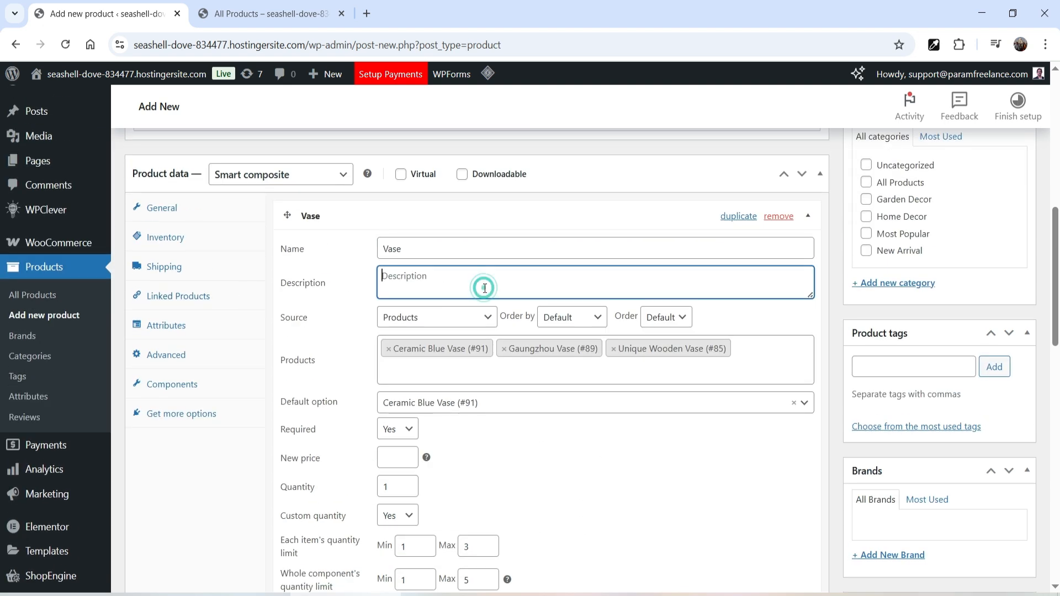
type("Select any one of these vase from the list below. Maximum 5 quantity.")
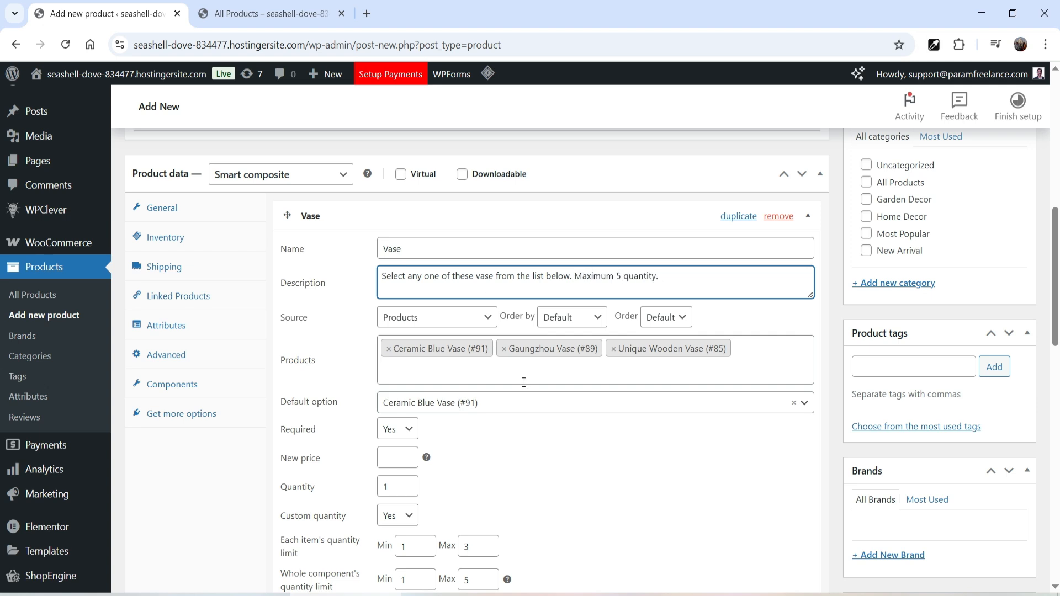
scroll(739, 376, "down", 7)
scroll(740, 375, "up", 1)
left_click(770, 322)
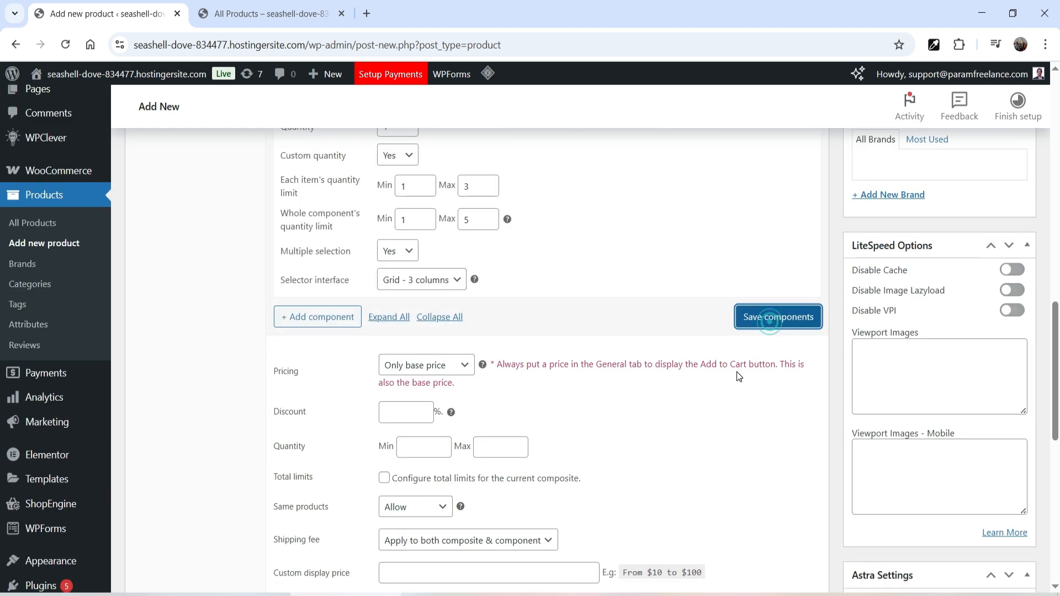
Add a second component, name it "Lamp" after checking the shop's product list, and set its source to Products.
left_click(329, 318)
left_click(264, 14)
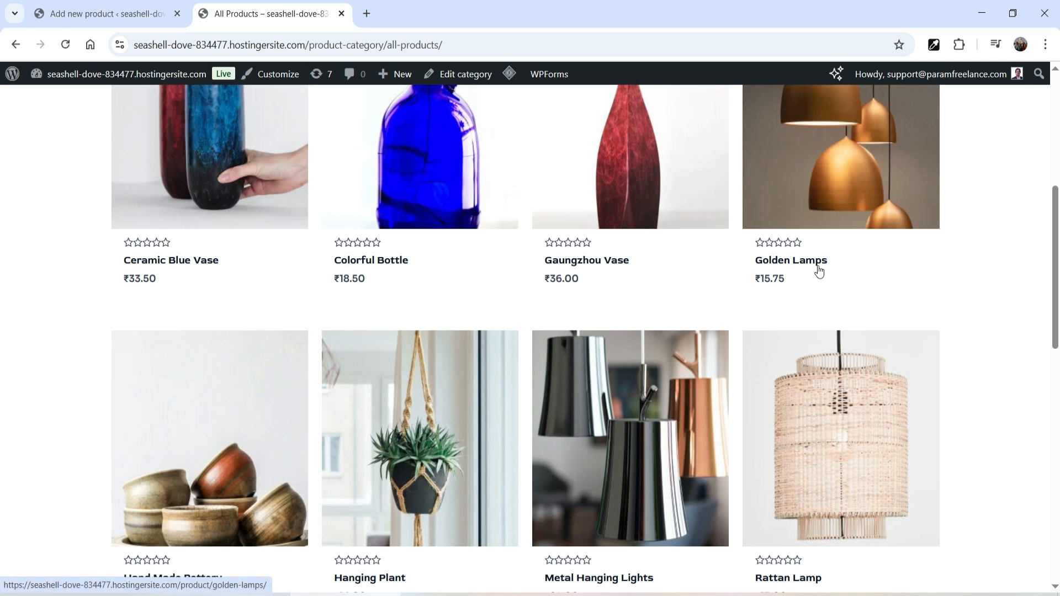
left_click(97, 14)
left_click(408, 353)
type("Lamp")
left_click(479, 424)
left_click(430, 465)
Search for "lamp" and add Golden Lamps, Rattan Lamp and Round Pendant Lamp as the Lamp component's products.
scroll(558, 396, "down", 1)
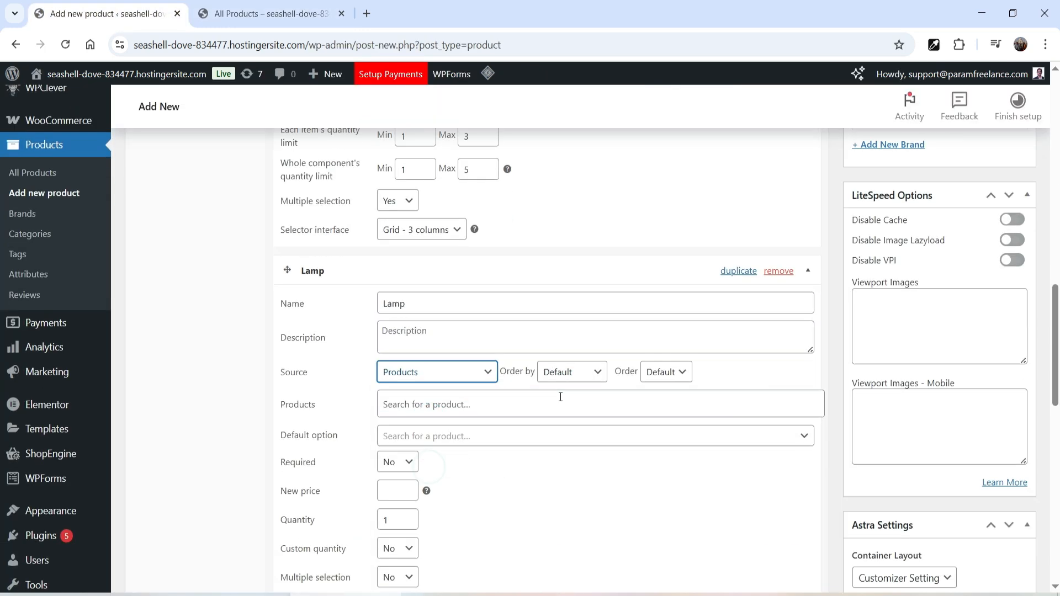
left_click(466, 380)
type("lamp")
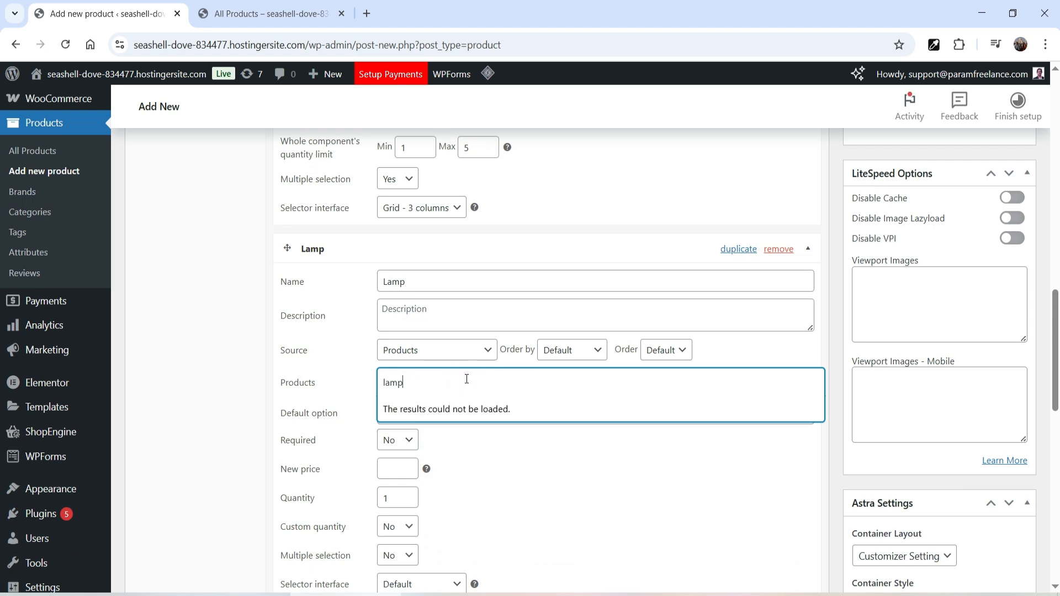
left_click(455, 409)
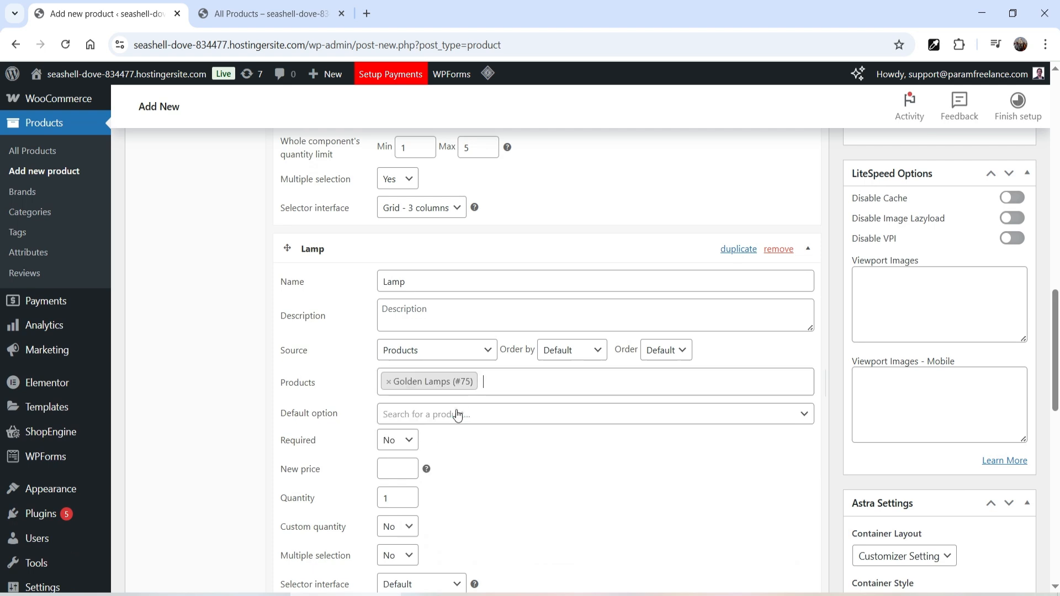
left_click(519, 381)
type("lamp")
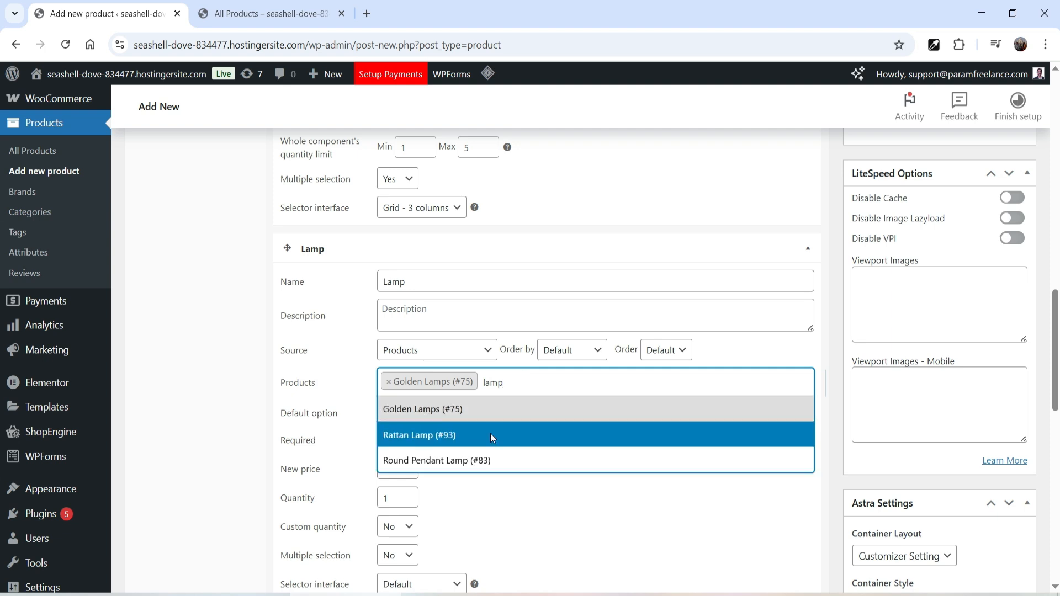
left_click(491, 433)
left_click(610, 391)
type("lam")
left_click(557, 484)
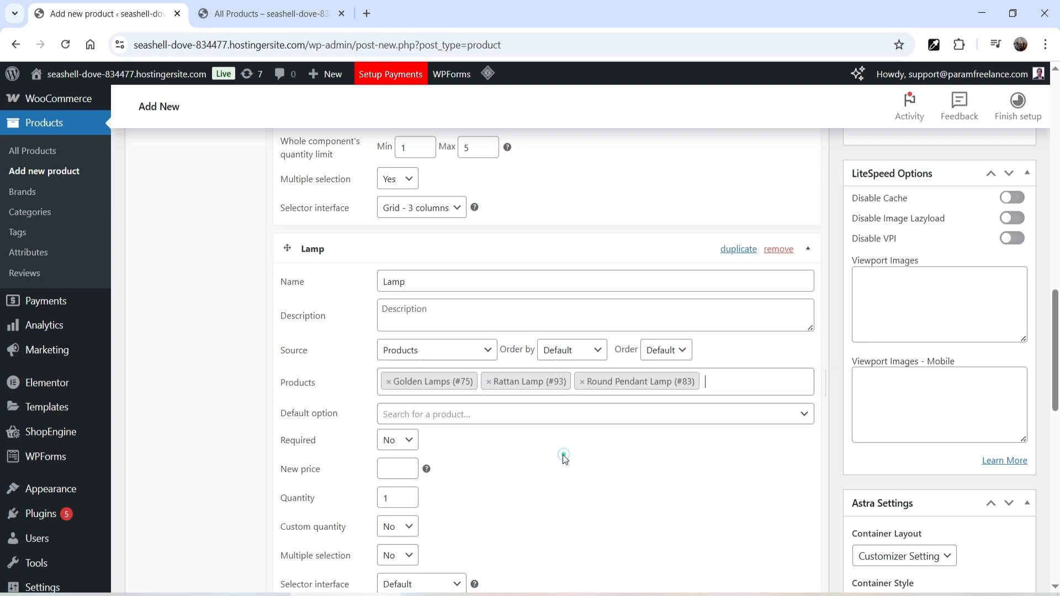
Set the Lamp component's default option to Golden Lamps and make the component required.
scroll(603, 473, "down", 3)
left_click(439, 275)
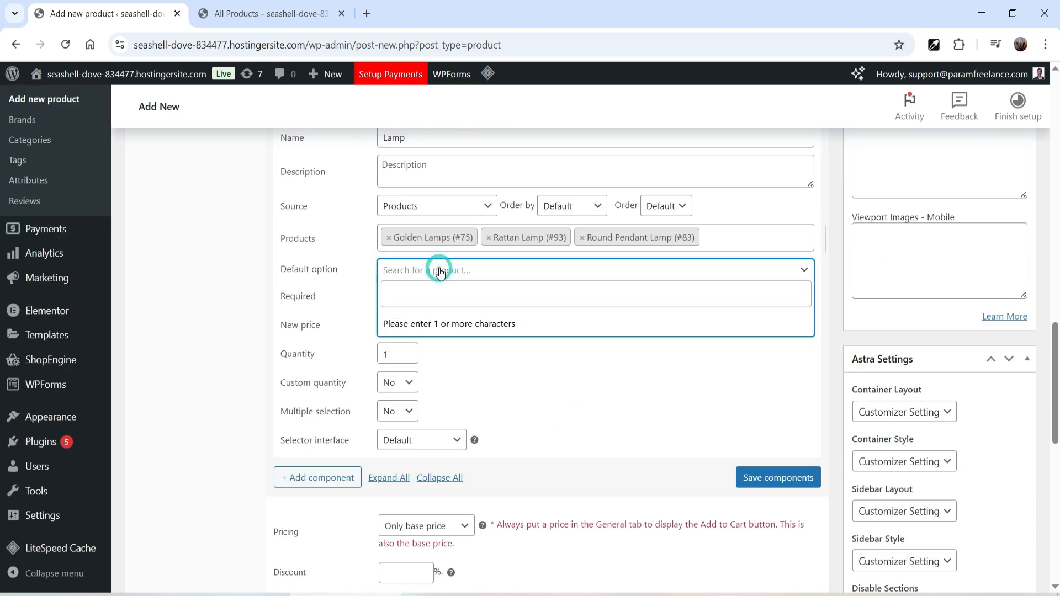
type("lamp")
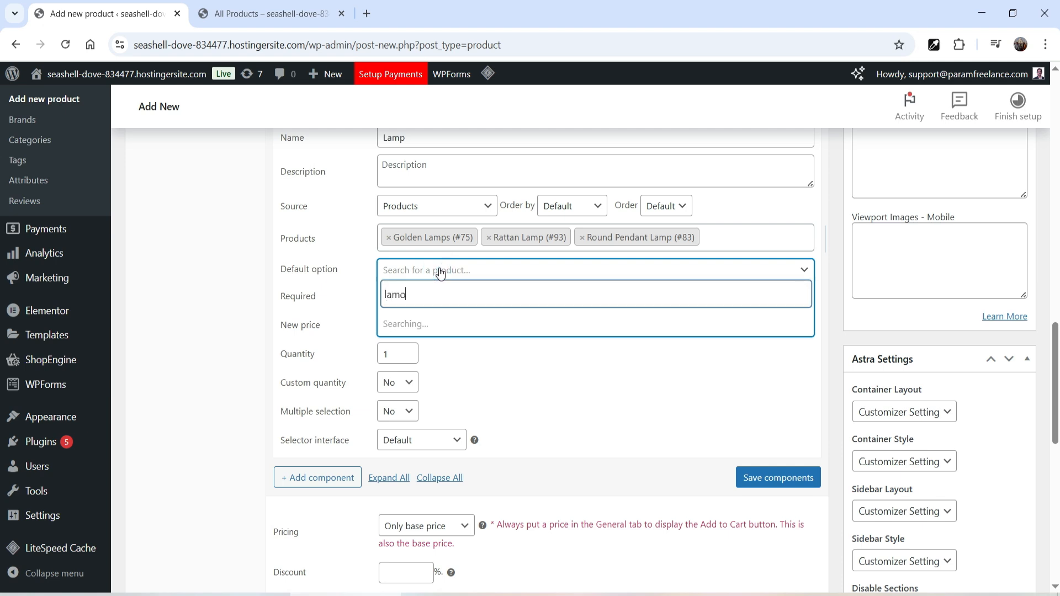
left_click(445, 325)
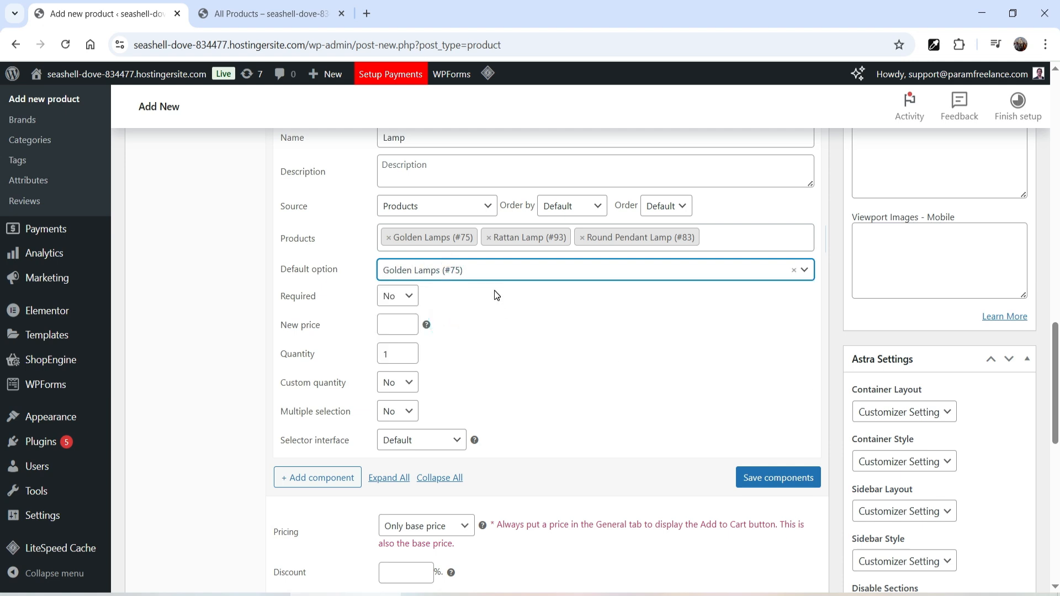
left_click(397, 297)
left_click(393, 320)
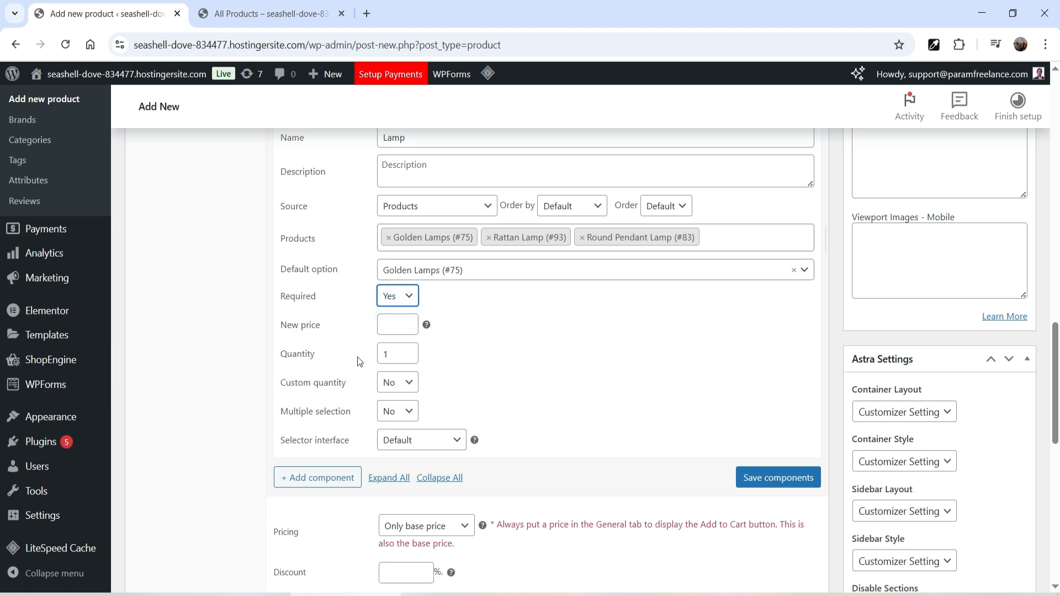
Allow a custom quantity for the Lamp component and limit each item's quantity to minimum 1, maximum 3.
left_click(406, 382)
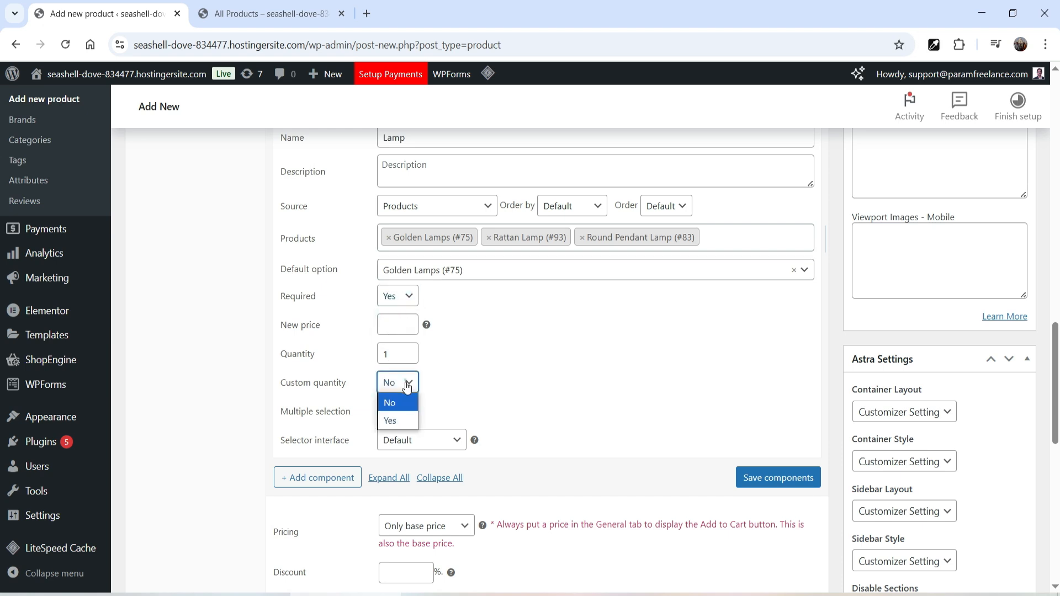
left_click(394, 421)
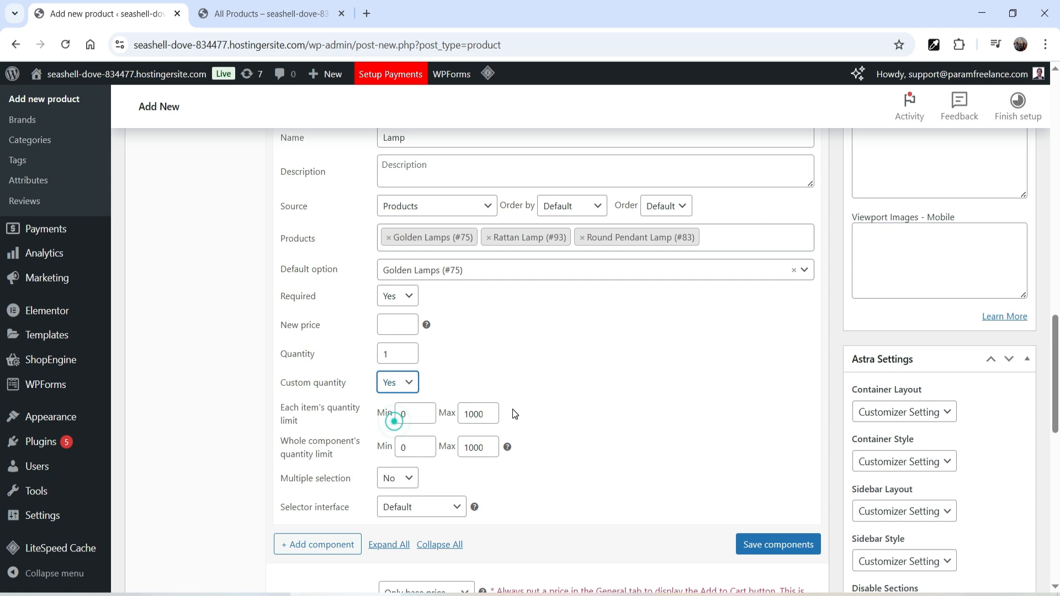
left_click(424, 410)
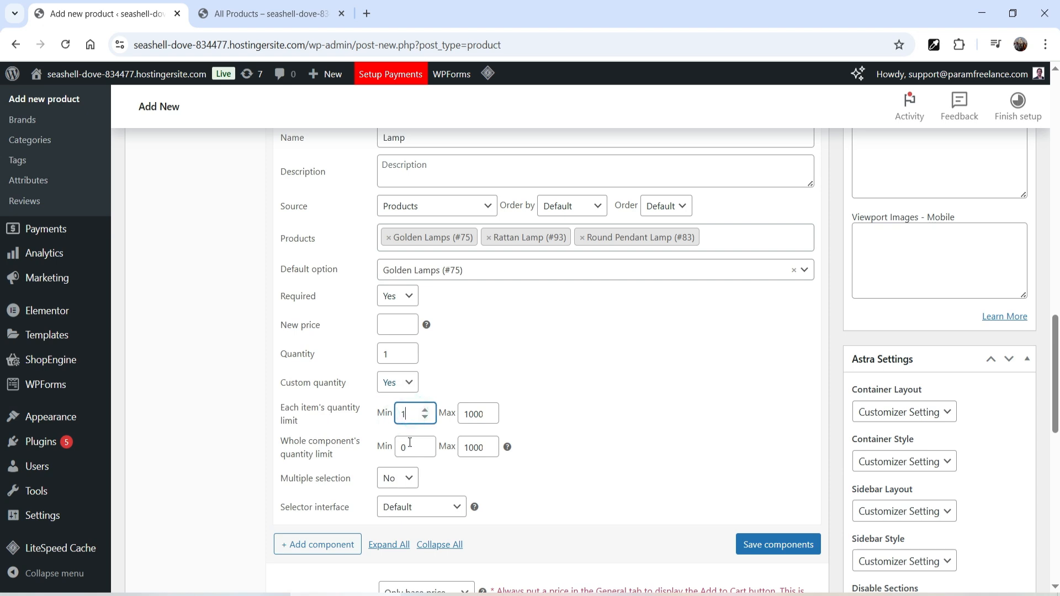
left_click(474, 415)
double_click(475, 415)
type("3")
Limit the whole Lamp component's quantity to minimum 1 and maximum 5.
left_click(424, 442)
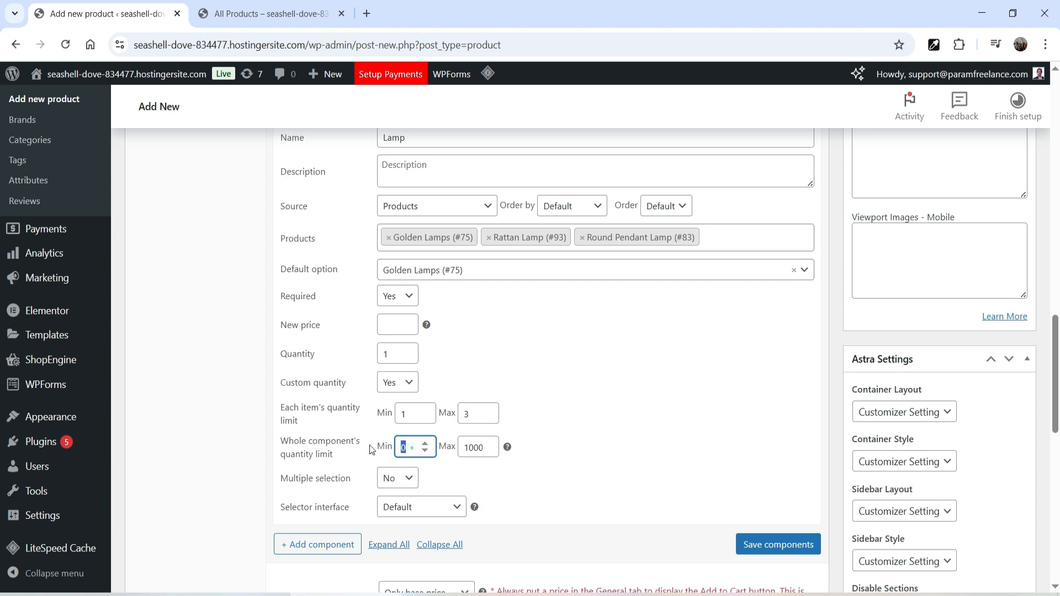
double_click(481, 448)
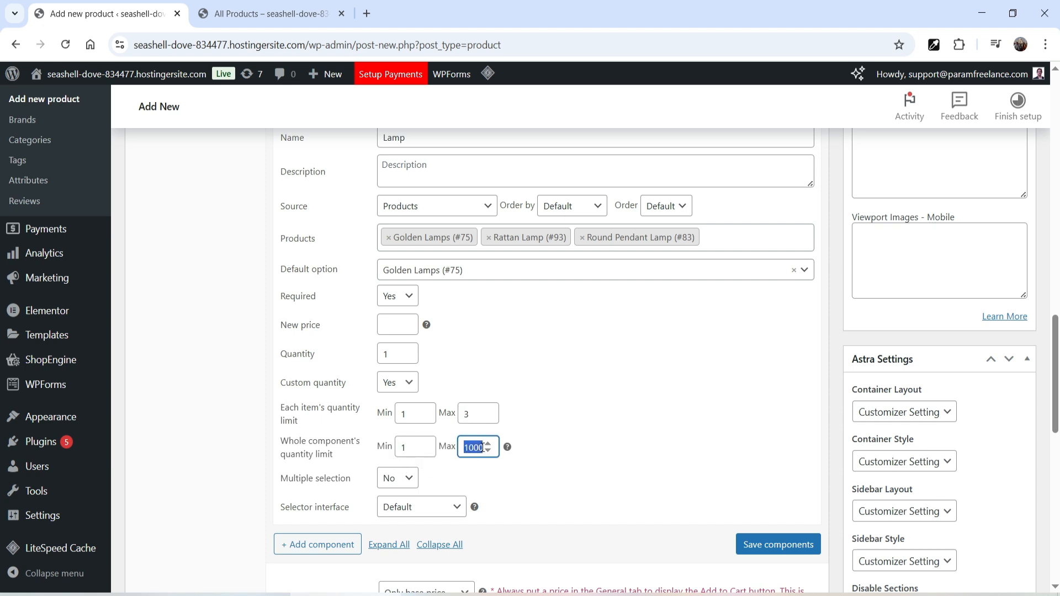
left_click(632, 445)
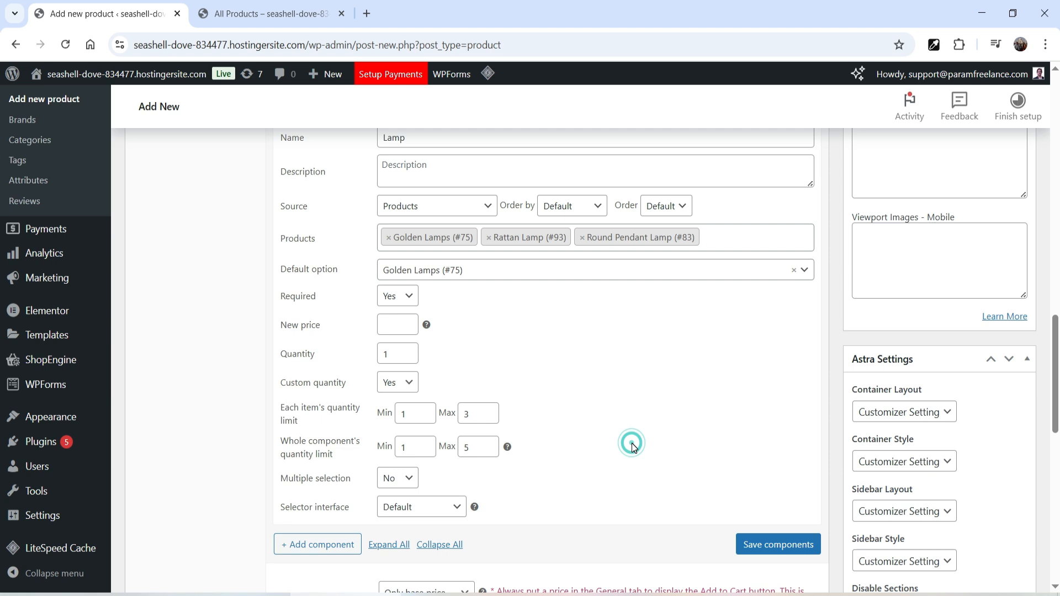
Enable multiple selection for the Lamp component and save the components.
scroll(571, 422, "down", 3)
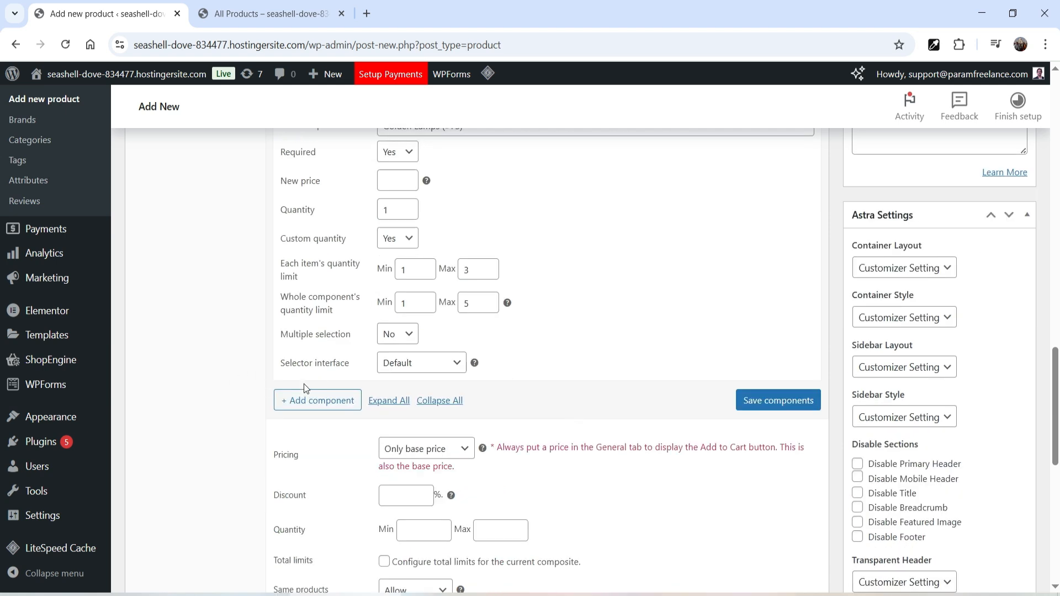
left_click(404, 335)
left_click(402, 380)
left_click(552, 338)
scroll(551, 345, "down", 1)
scroll(551, 345, "down", 1)
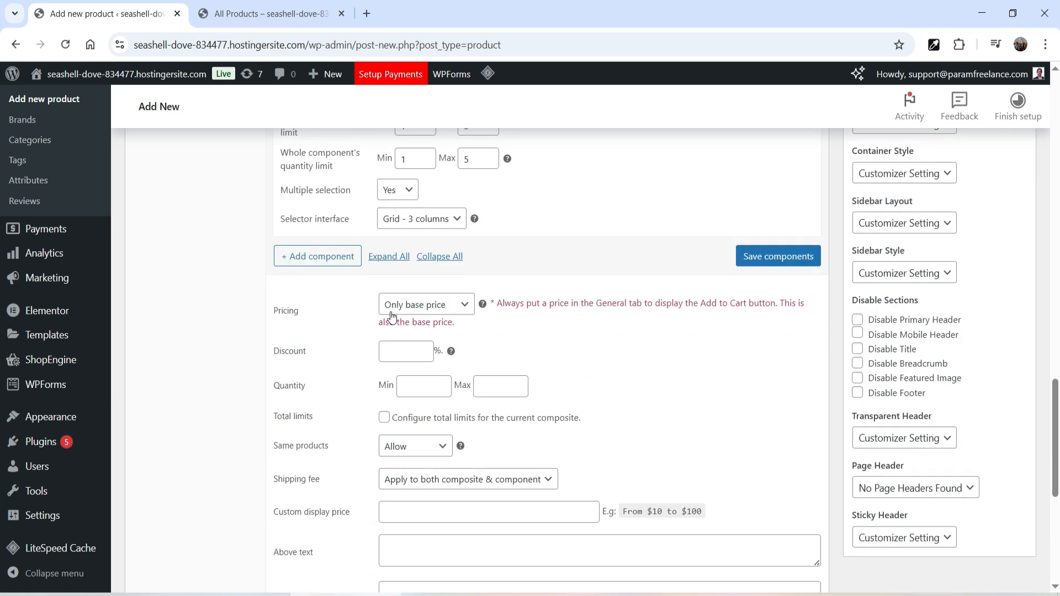
left_click(780, 255)
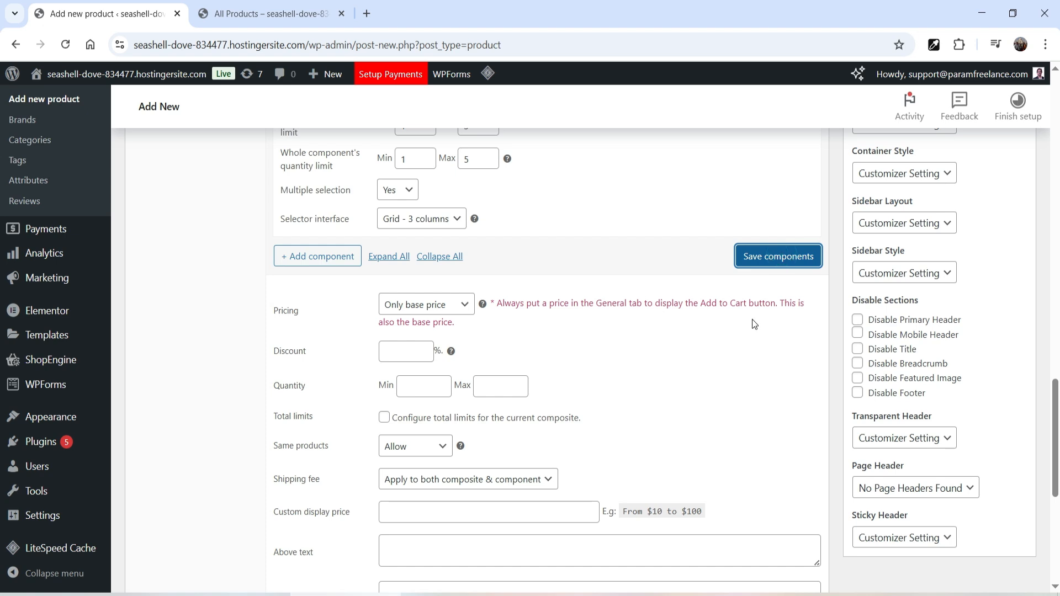
Add a third component to the composite product and name it Light.
left_click(304, 256)
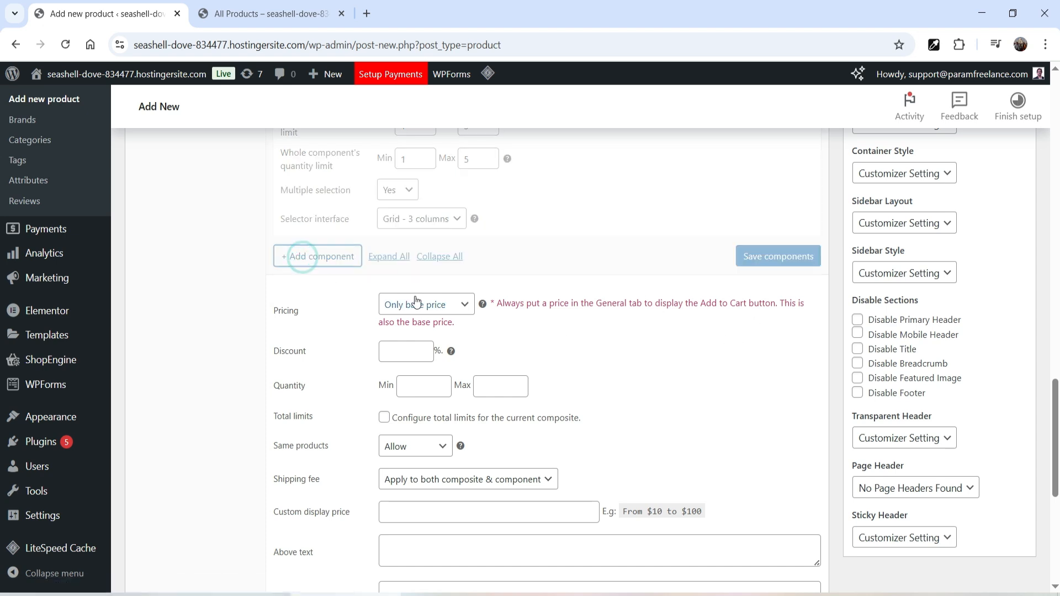
left_click(416, 296)
left_click(416, 296)
type("Ligh")
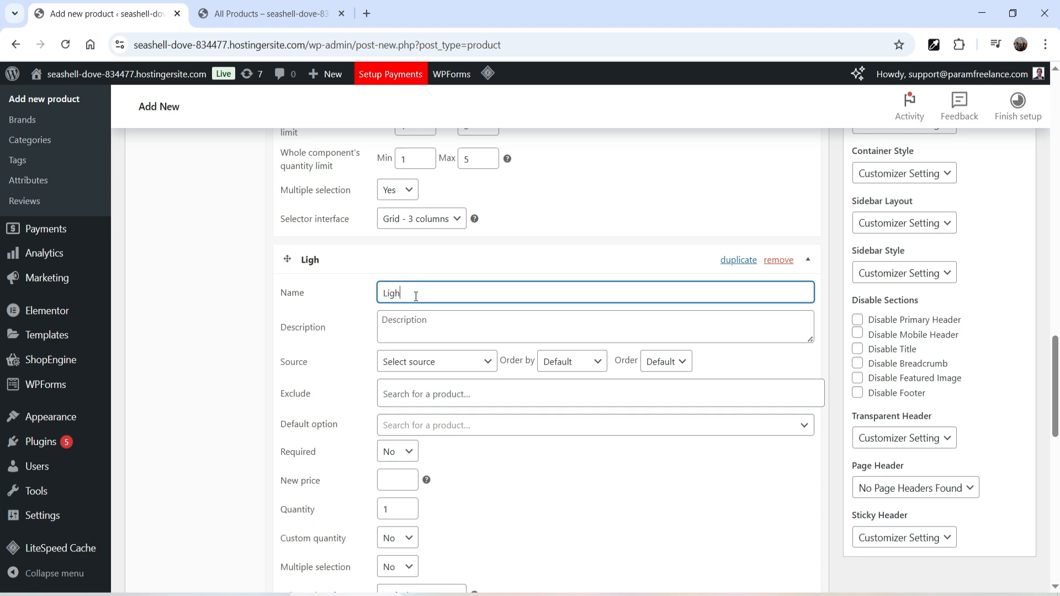
Set the Light component's source to Products and add Metal Hanging Lights as its selectable product.
left_click(265, 13)
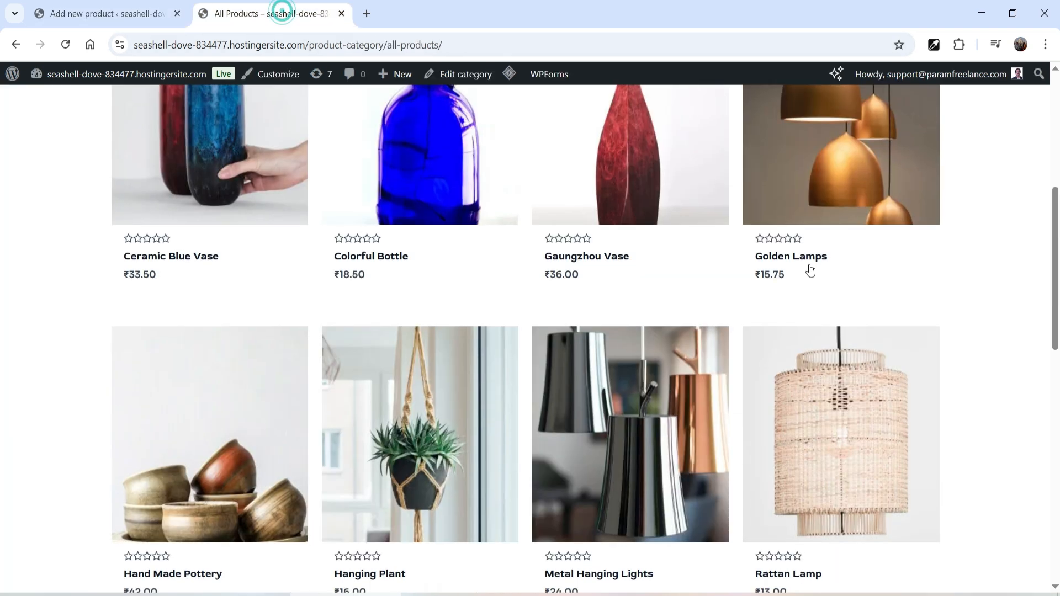
scroll(803, 331, "down", 3)
left_click(105, 13)
scroll(436, 331, "down", 1)
left_click(436, 289)
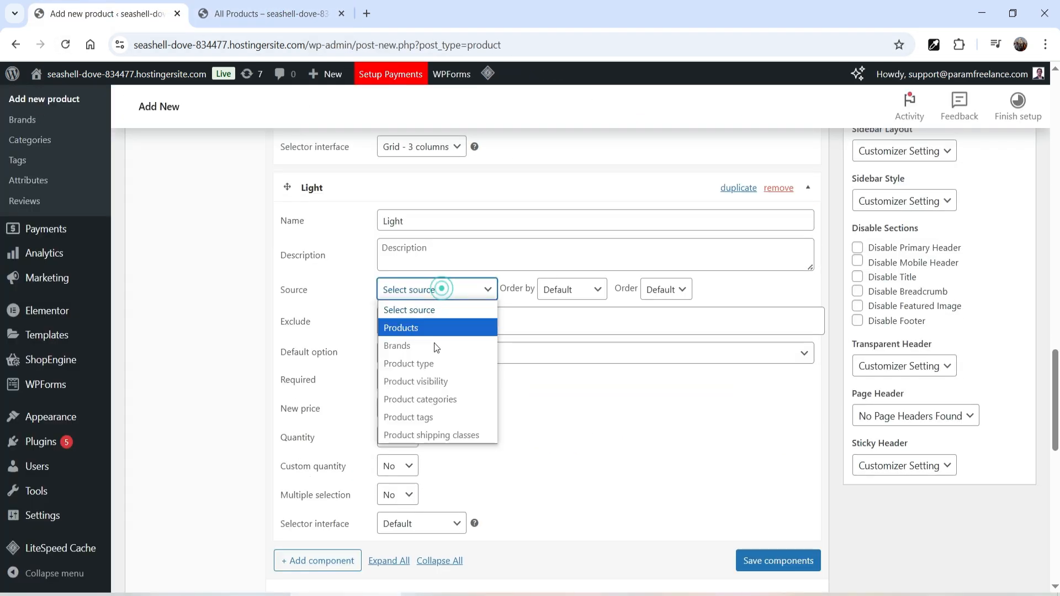
left_click(427, 333)
left_click(429, 322)
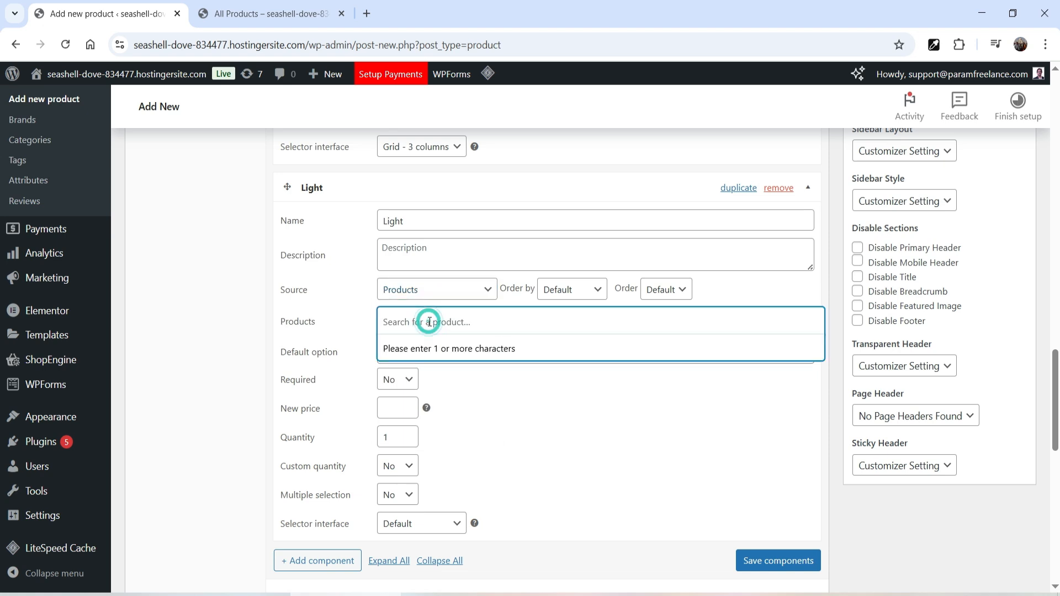
type("light")
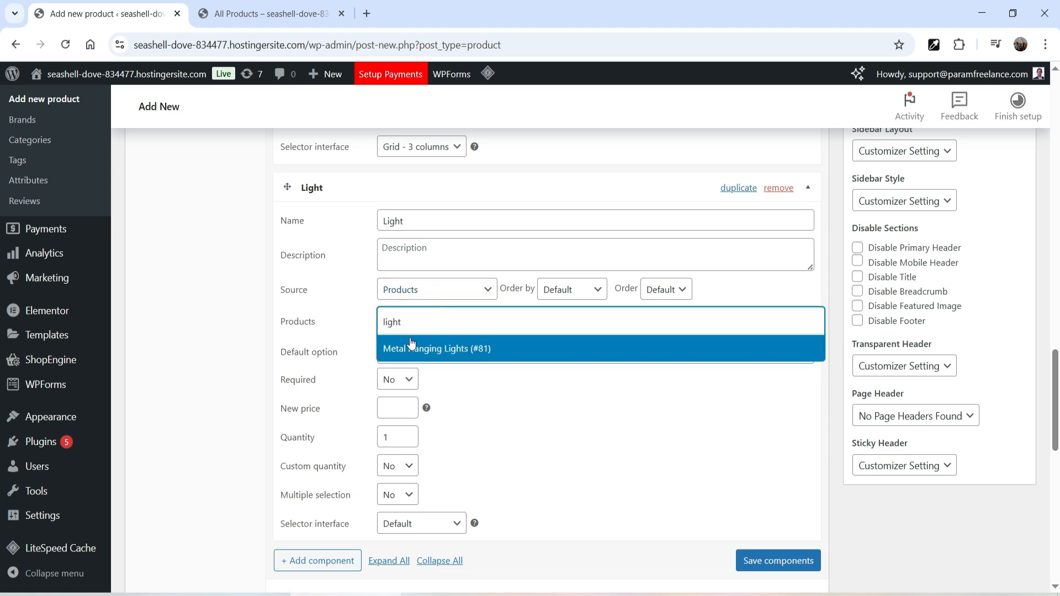
left_click(413, 347)
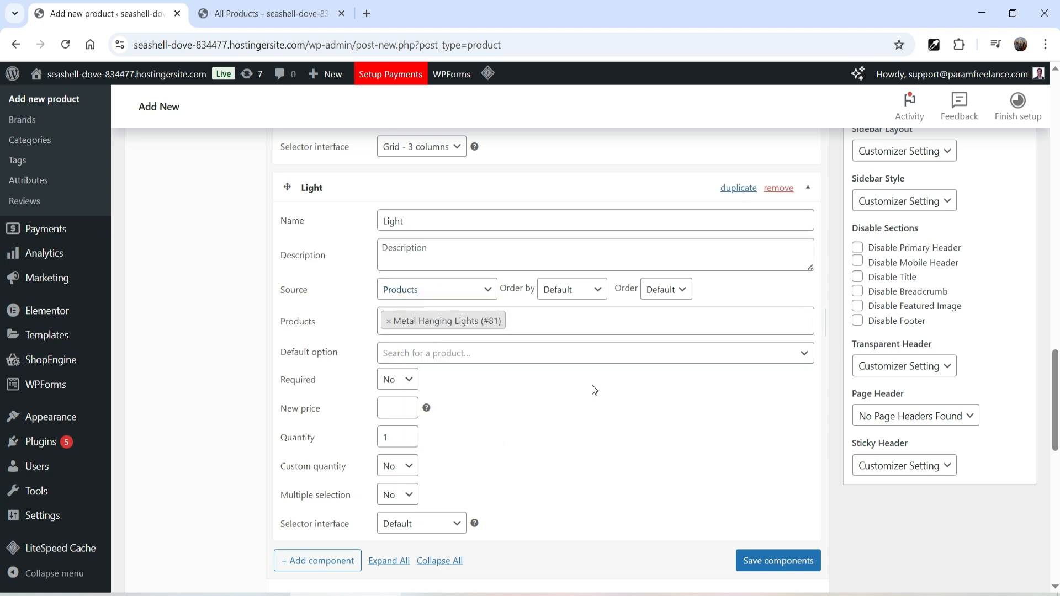
left_click(506, 346)
left_click(505, 354)
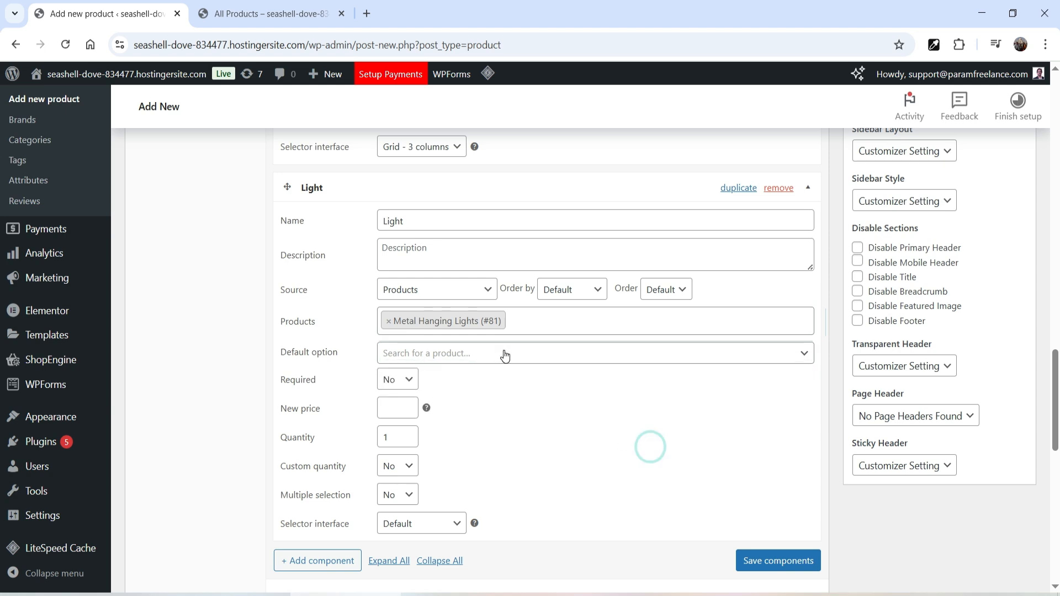
left_click(391, 379)
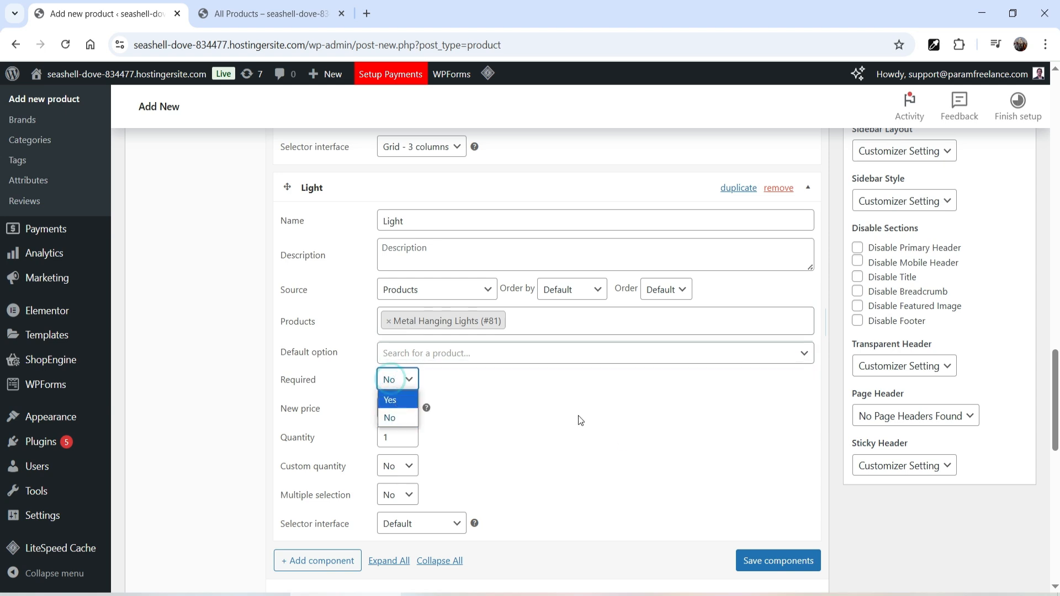
left_click(389, 377)
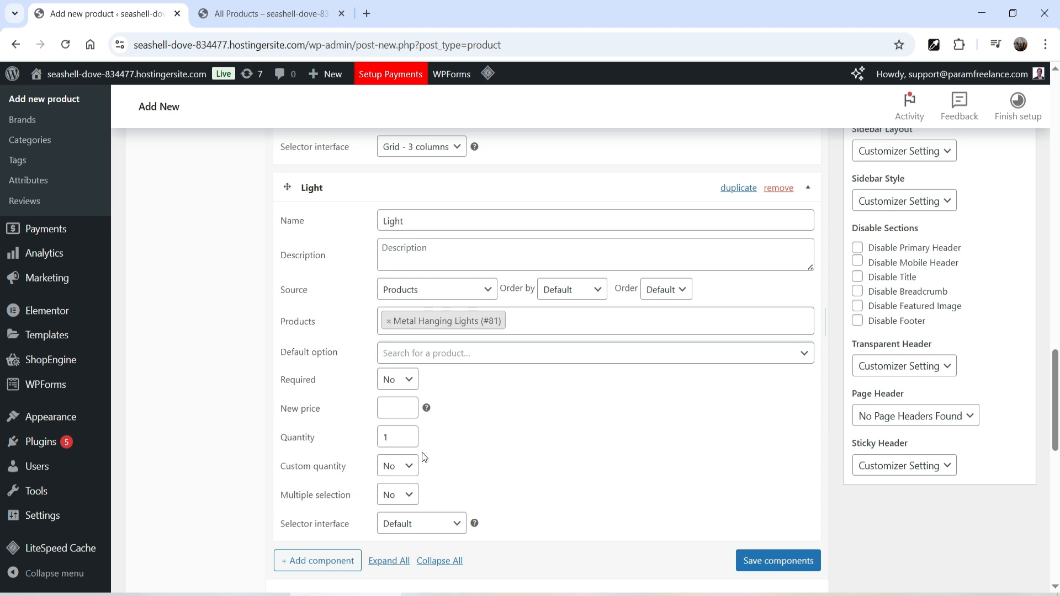
Allow a custom quantity for the Light component and limit each item's quantity to maximum 3.
left_click(406, 467)
left_click(401, 503)
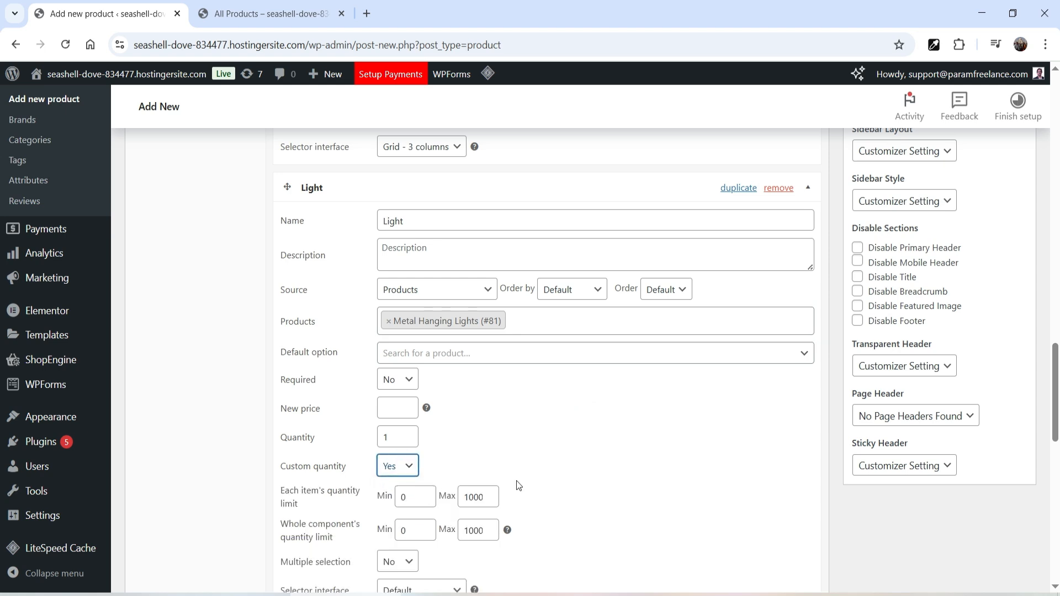
double_click(472, 497)
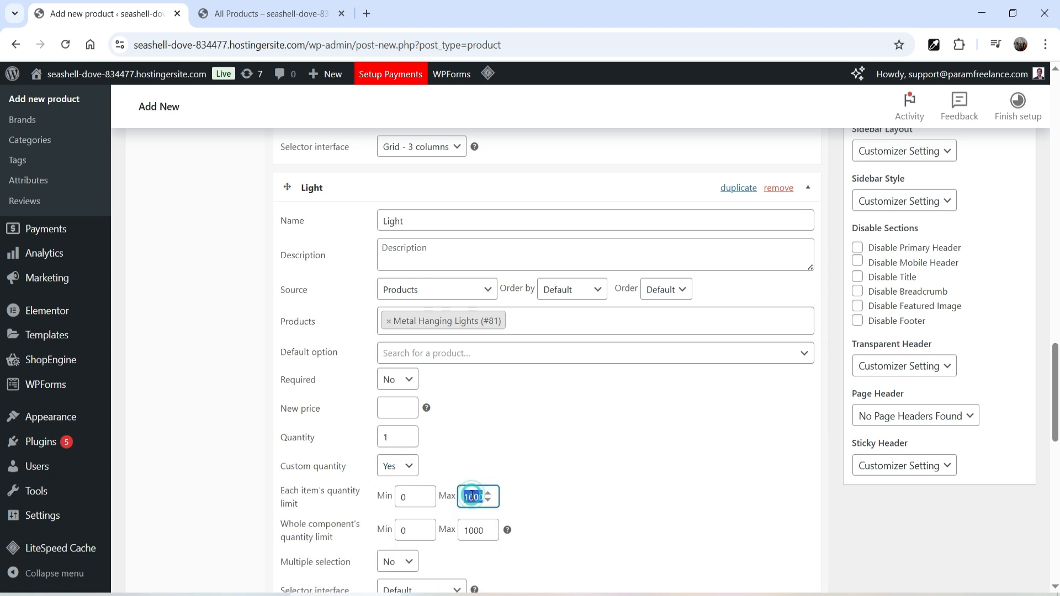
type("3")
Limit the whole Light component's quantity to maximum 3.
left_click(415, 531)
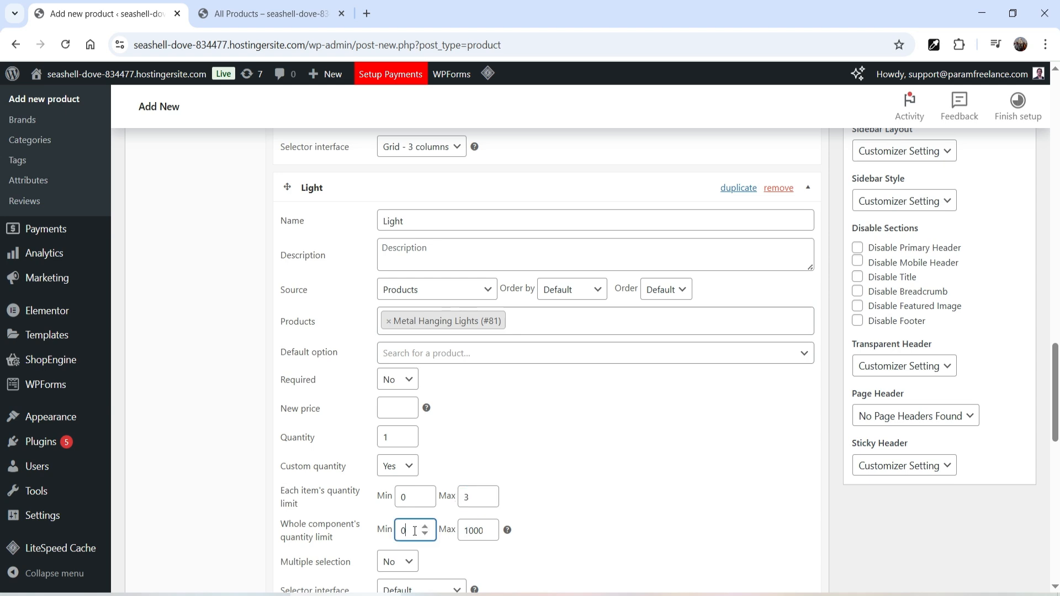
double_click(411, 531)
double_click(474, 532)
type("3")
Set the Light component's selector interface to List and save the components.
scroll(586, 461, "down", 3)
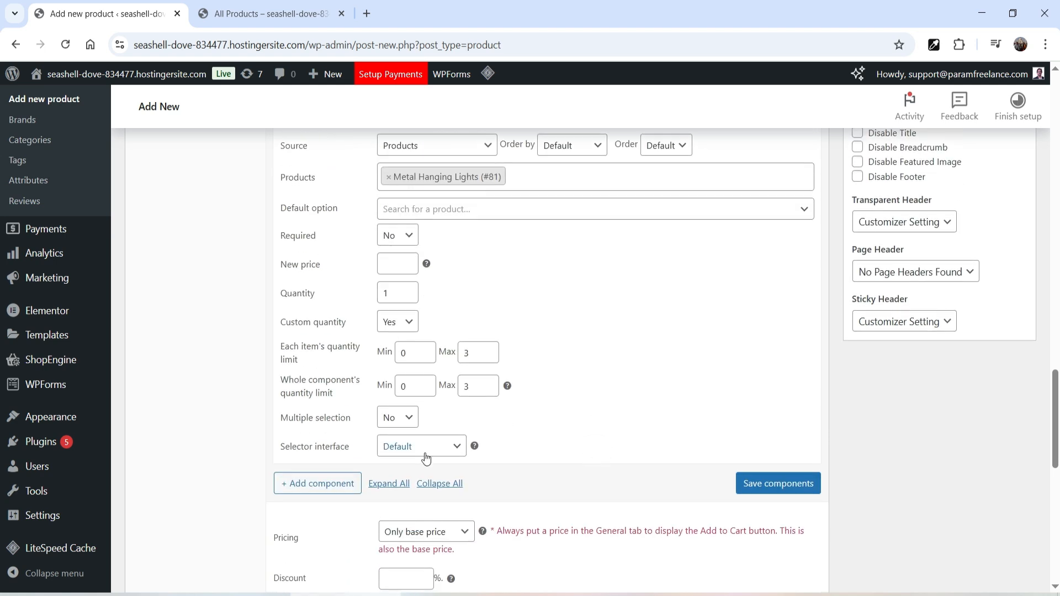
left_click(421, 447)
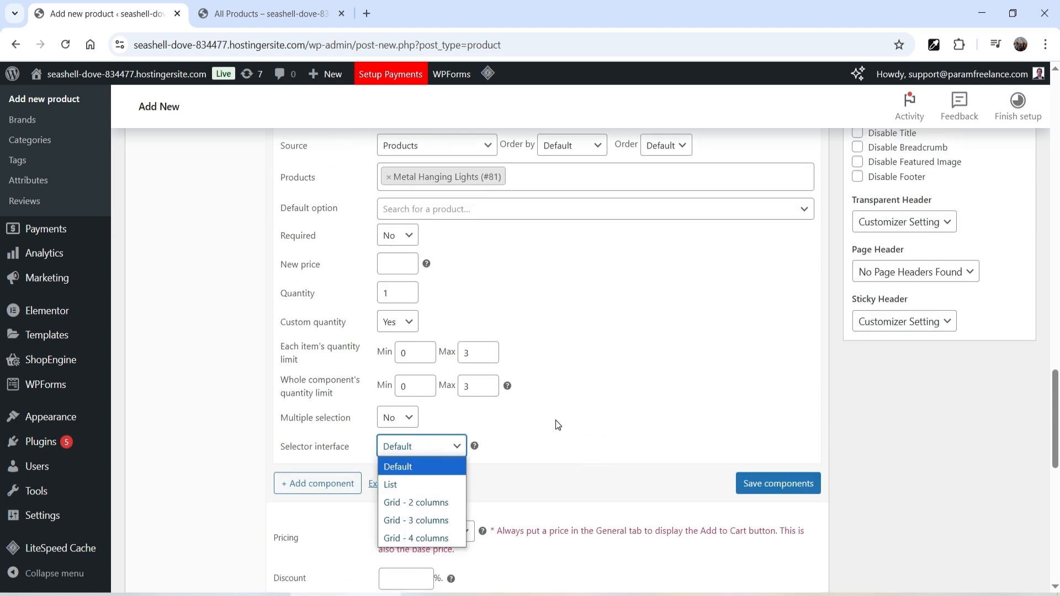
scroll(555, 420, "down", 4)
left_click(422, 231)
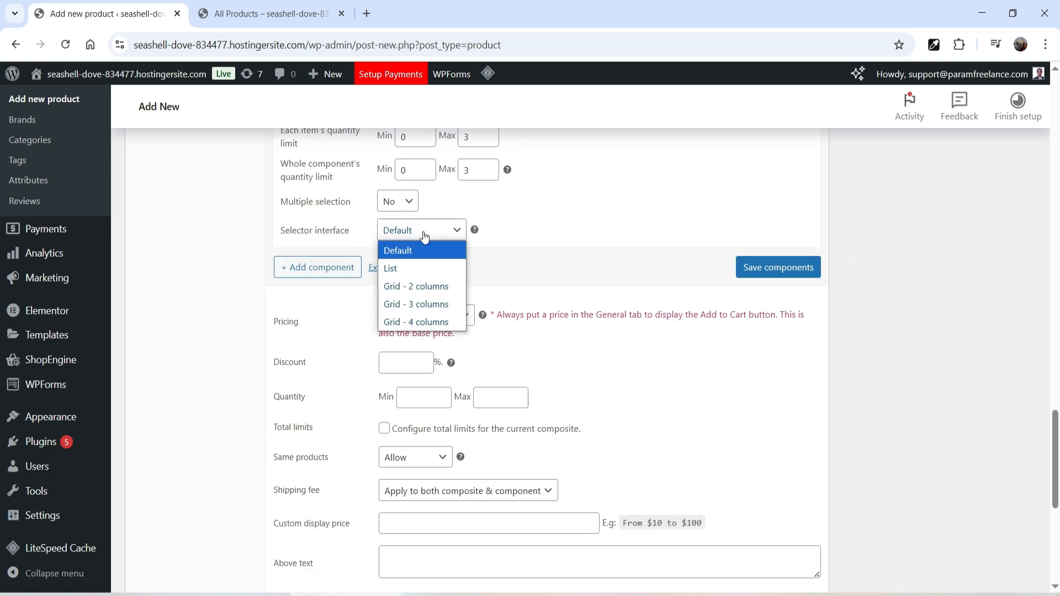
left_click(422, 269)
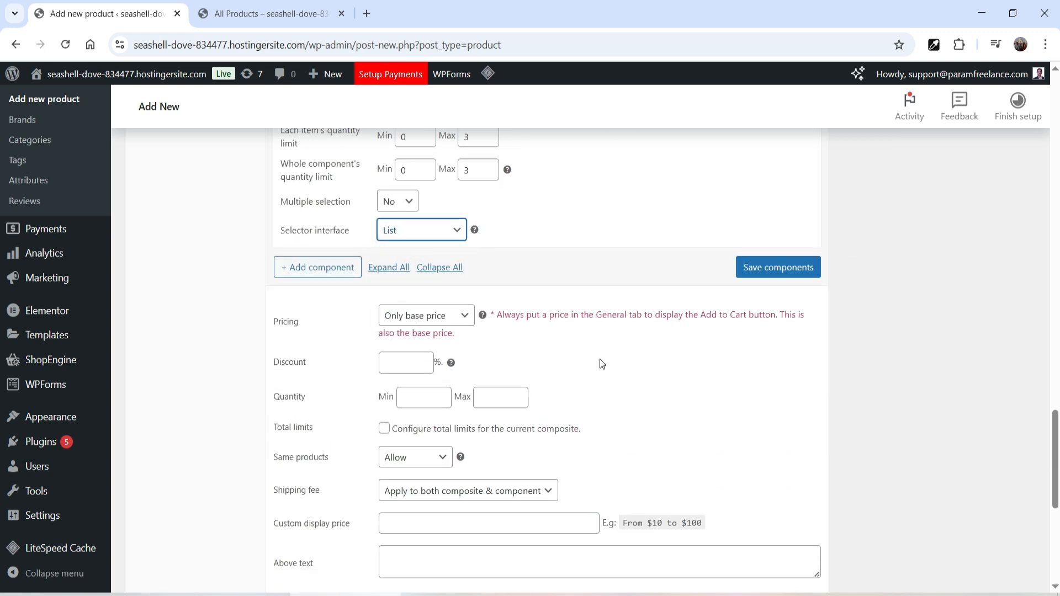
left_click(794, 279)
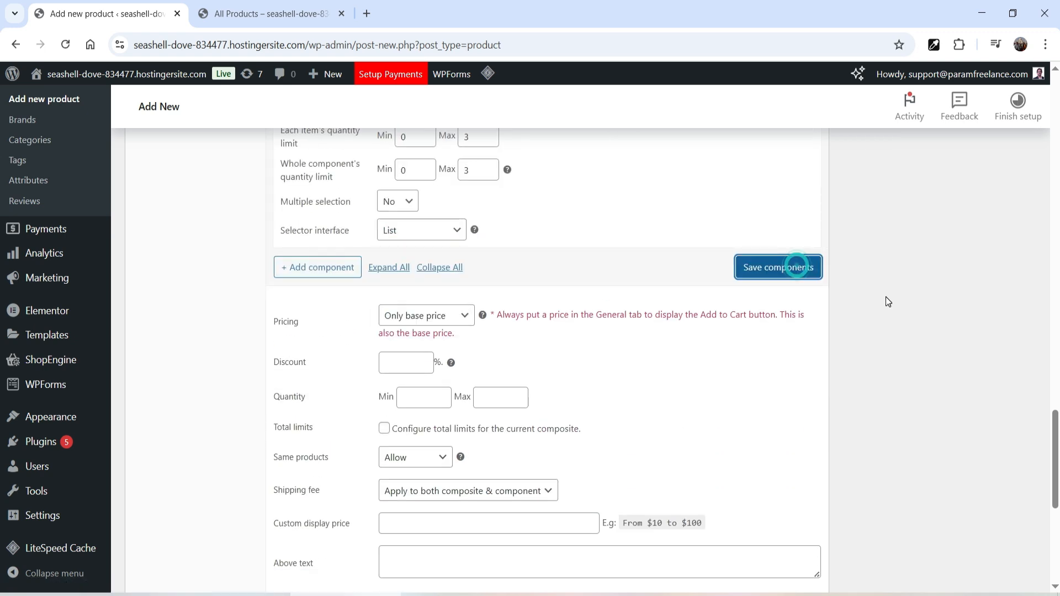
Review the Lamp and Light component settings, the composite pricing choices and the product's general price fields.
scroll(720, 308, "down", 3)
scroll(525, 310, "up", 1)
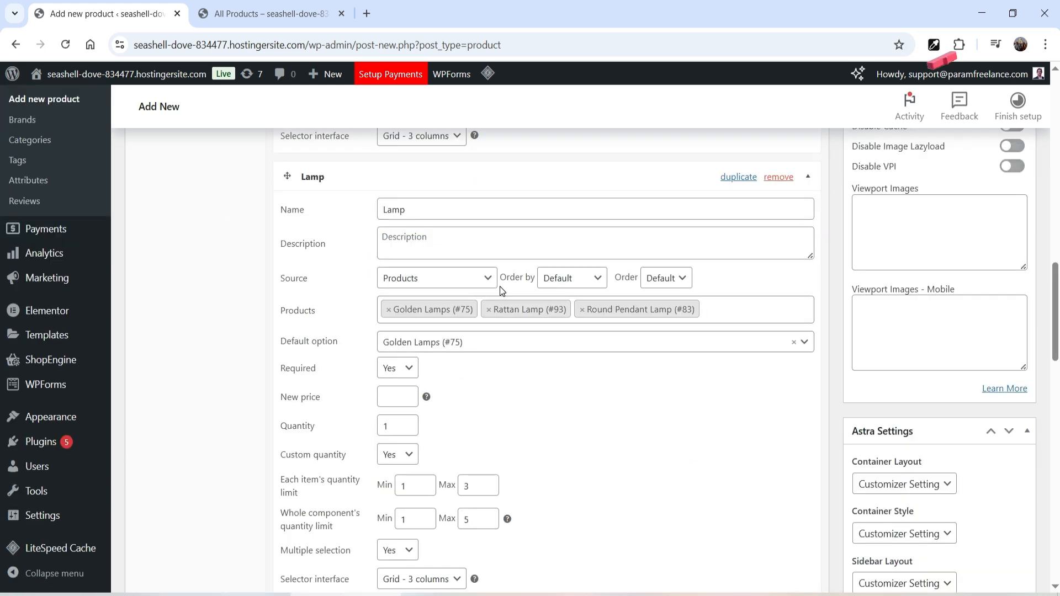
scroll(502, 291, "down", 4)
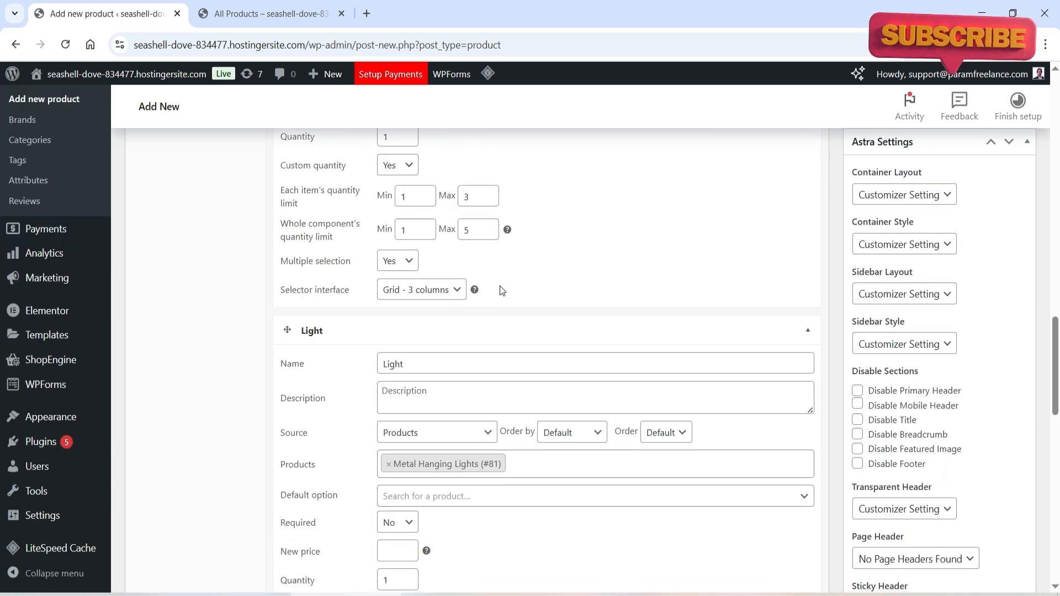
scroll(502, 291, "down", 10)
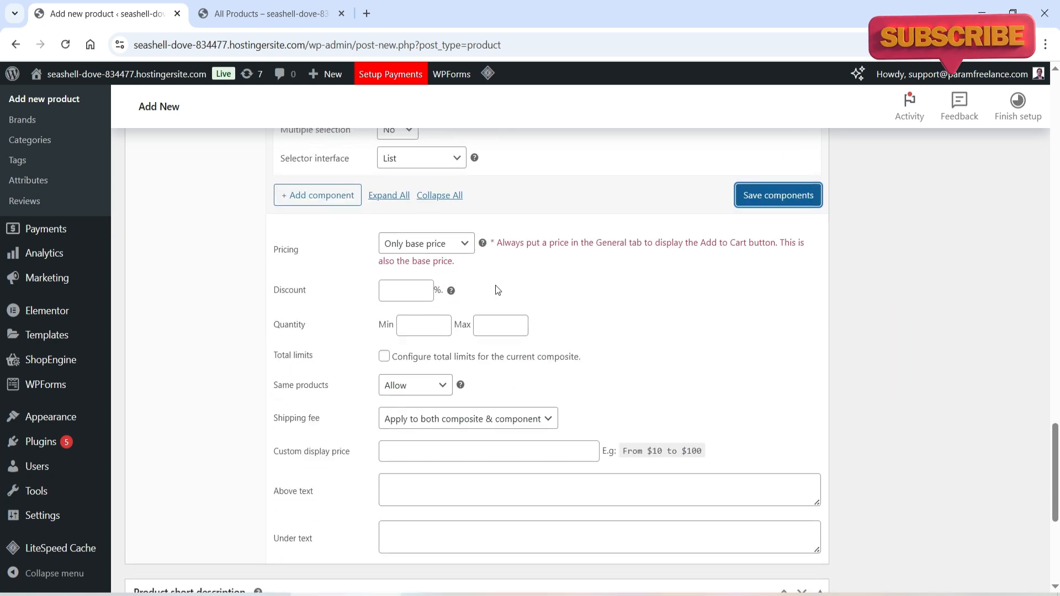
left_click(426, 243)
left_click(611, 294)
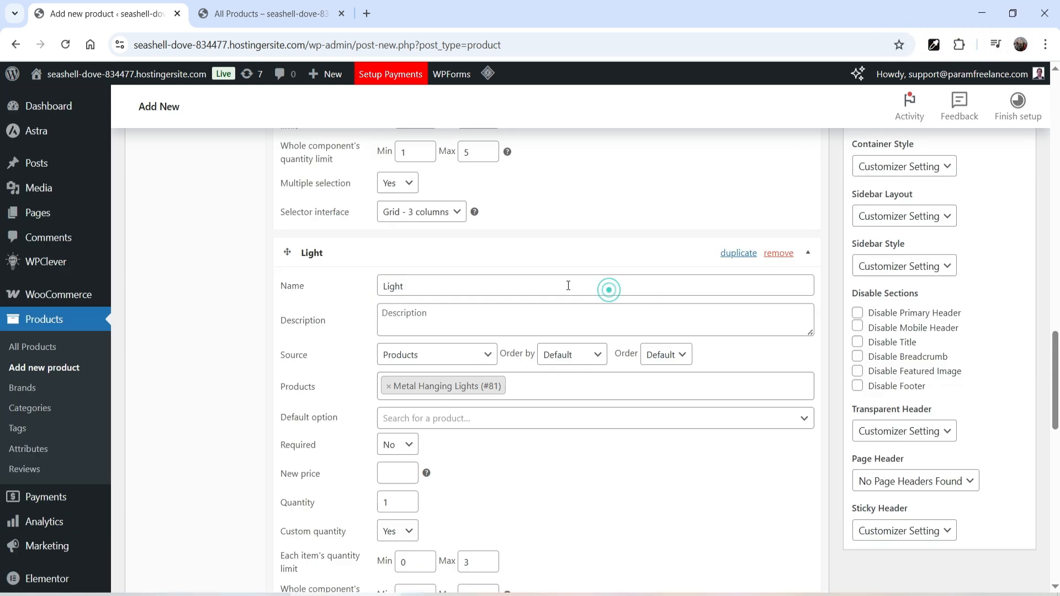
scroll(568, 286, "up", 20)
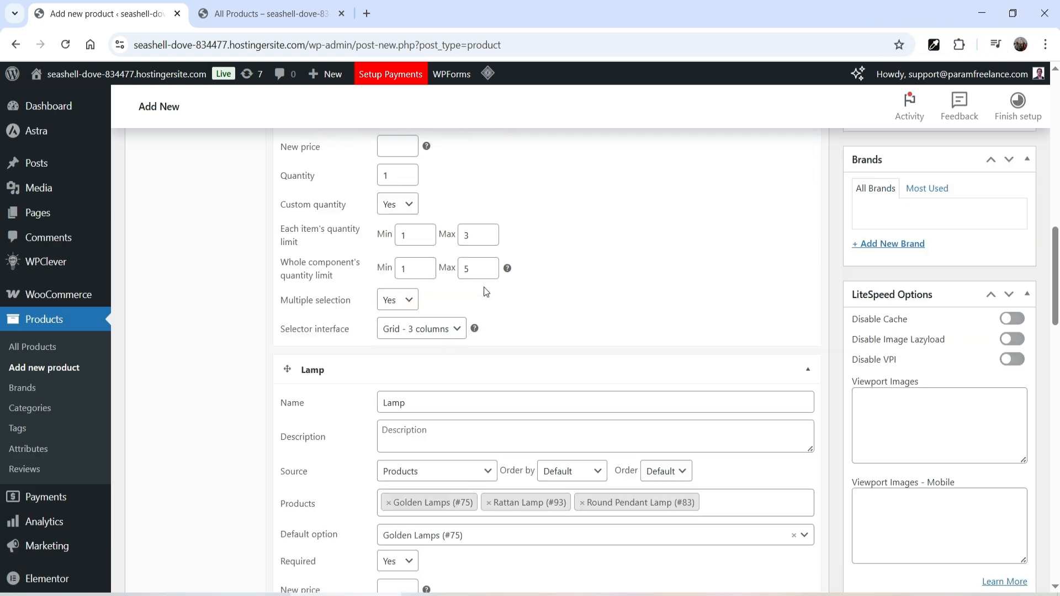
left_click(163, 355)
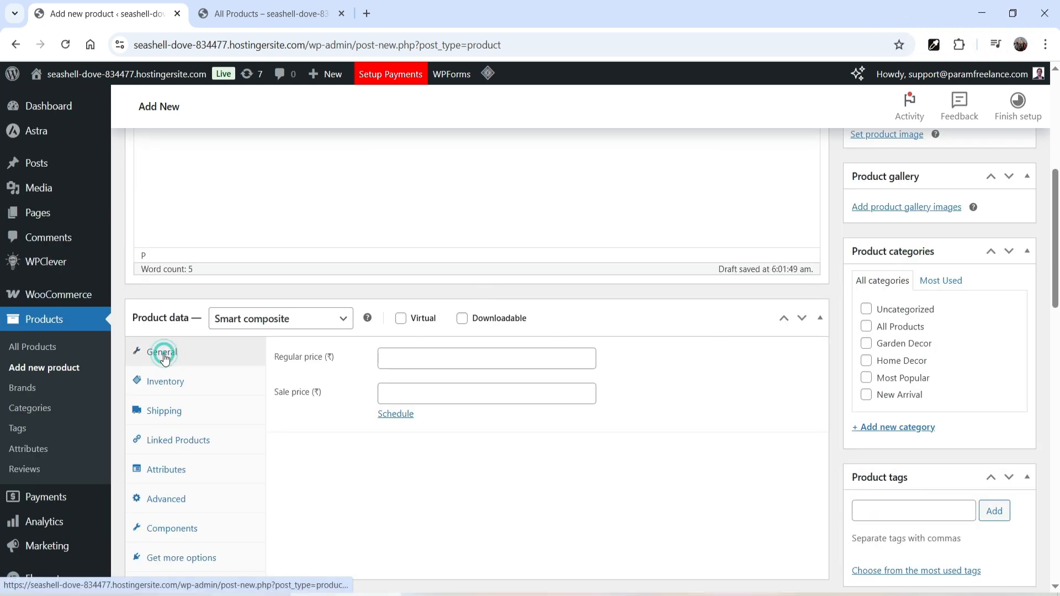
left_click(396, 359)
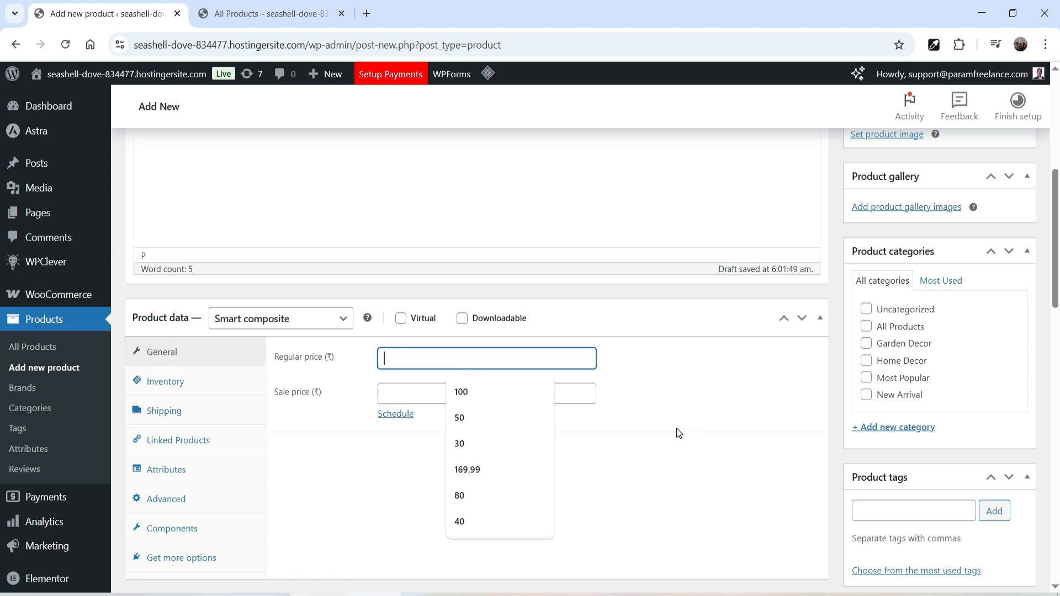
scroll(677, 428, "down", 15)
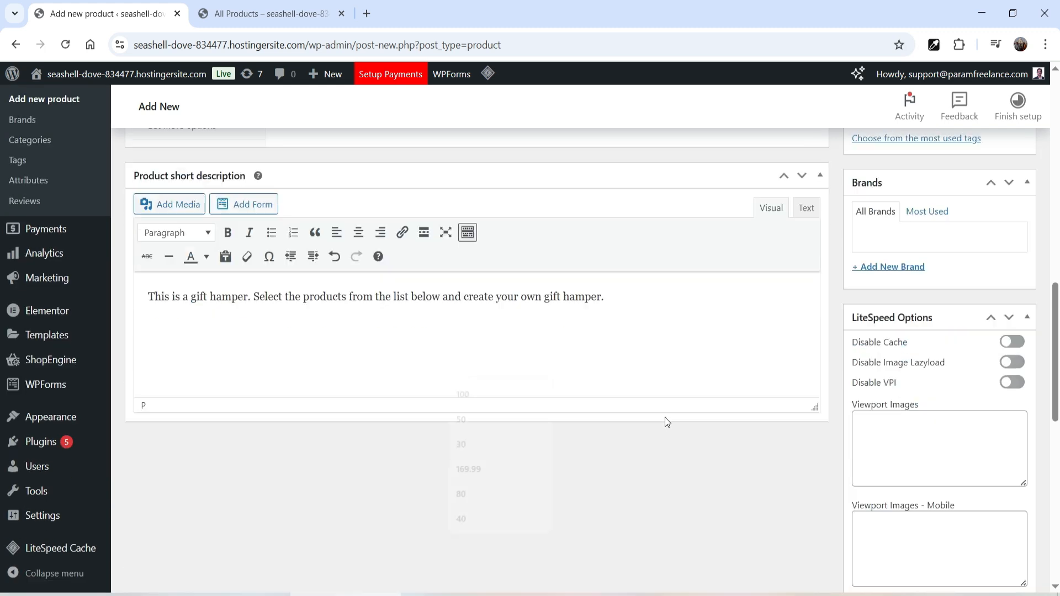
scroll(649, 421, "up", 10)
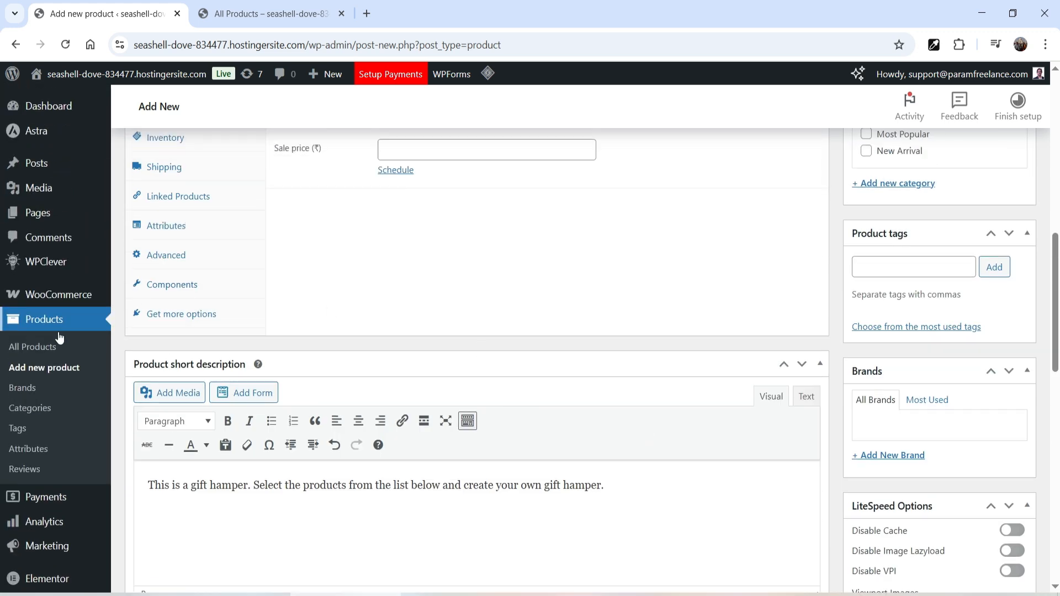
Set the composite product's pricing to Include base price in its component settings.
left_click(179, 286)
scroll(643, 336, "down", 15)
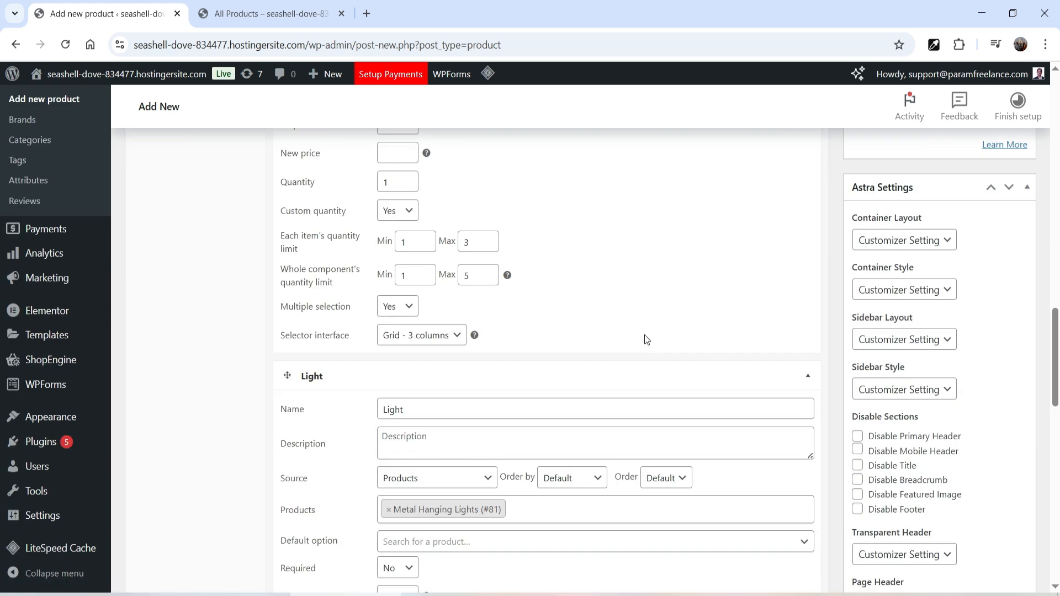
scroll(635, 333, "down", 1)
left_click(452, 288)
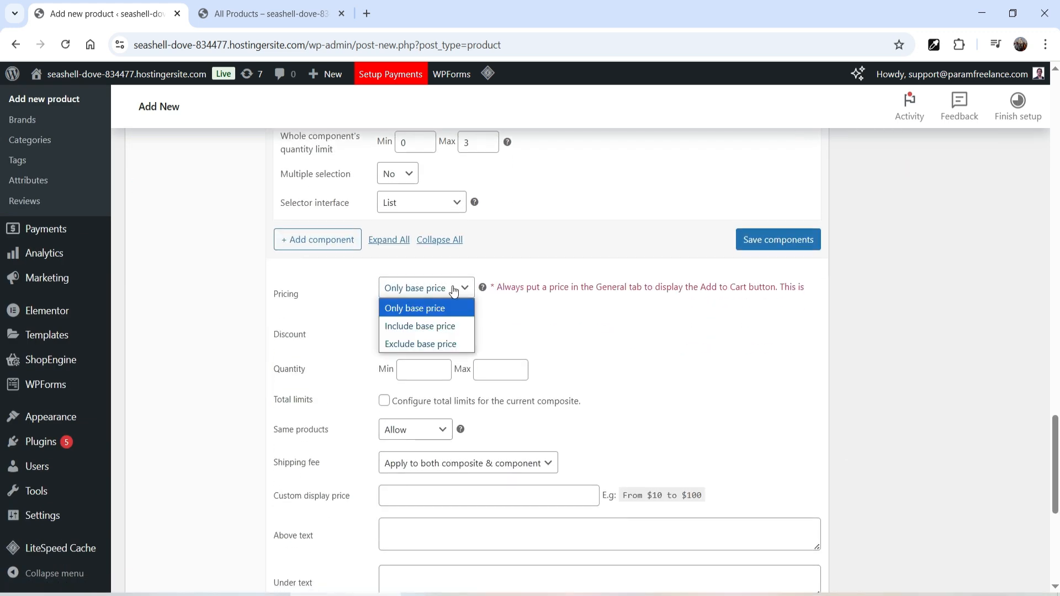
left_click(449, 327)
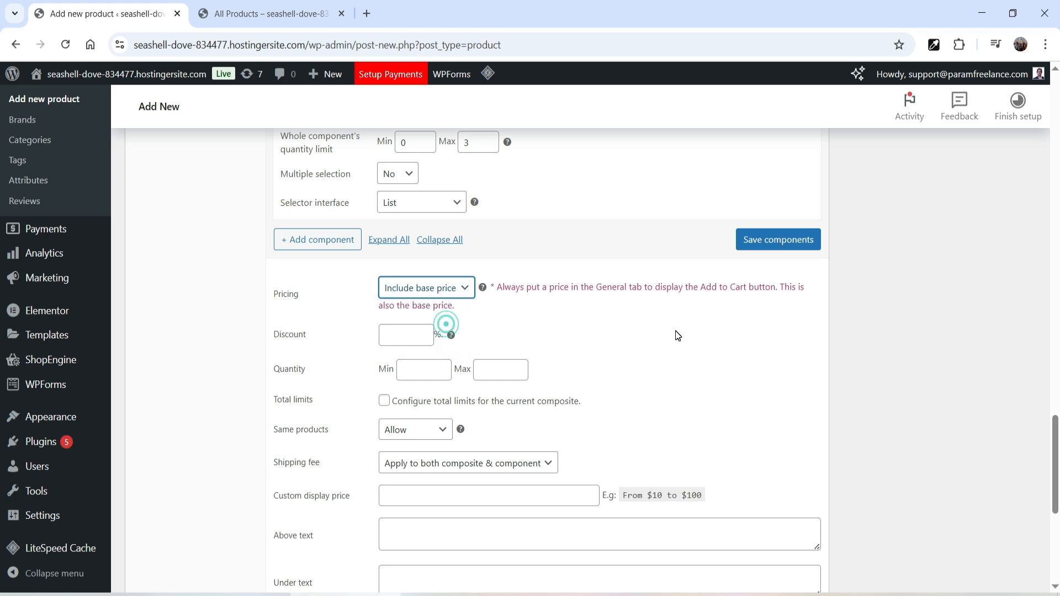
Set the composite product's discount to 10%.
scroll(351, 327, "up", 3)
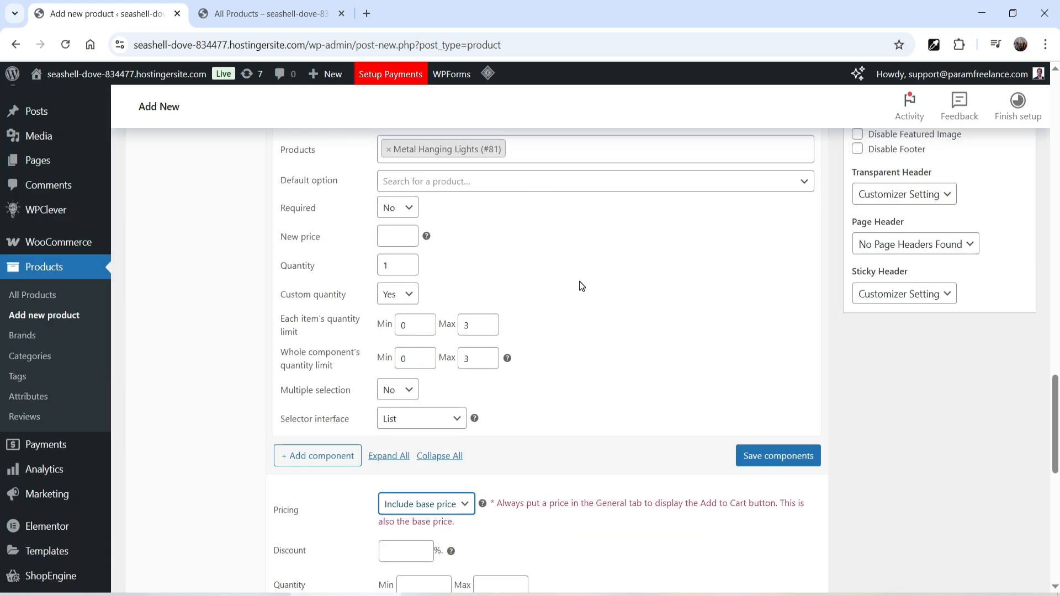
scroll(578, 280, "down", 3)
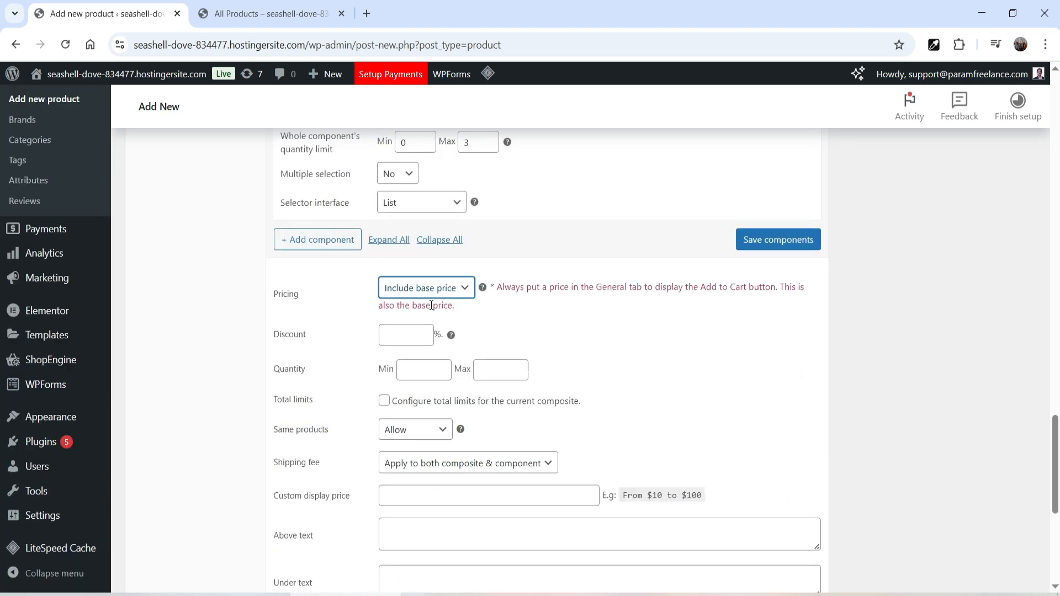
left_click(388, 340)
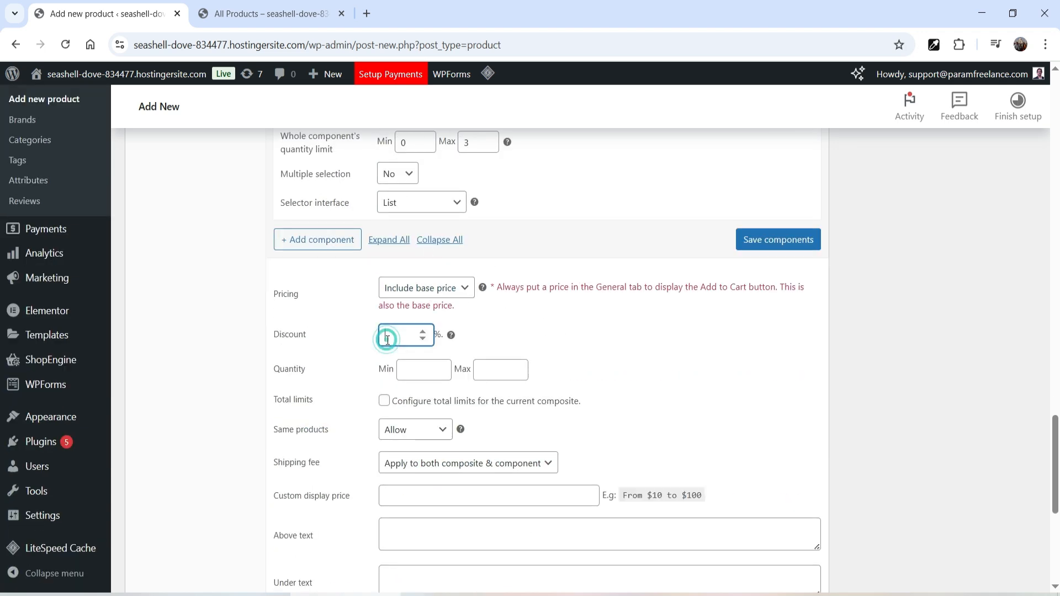
type("10")
left_click(622, 340)
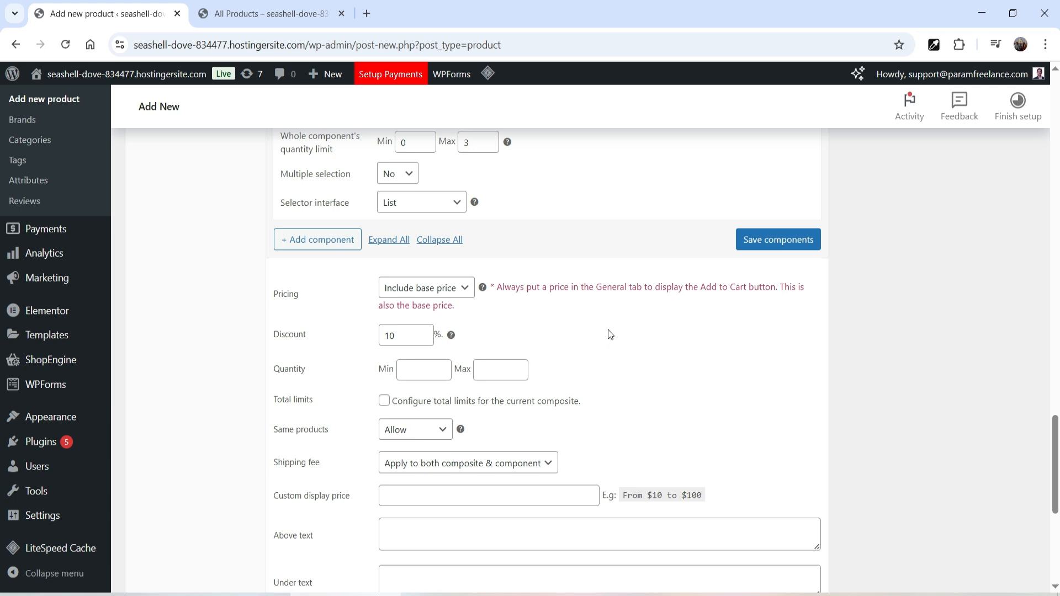
Set the composite's overall quantity to minimum 3 and maximum 12.
left_click(417, 369)
double_click(409, 371)
type("3")
left_click(486, 371)
type("12")
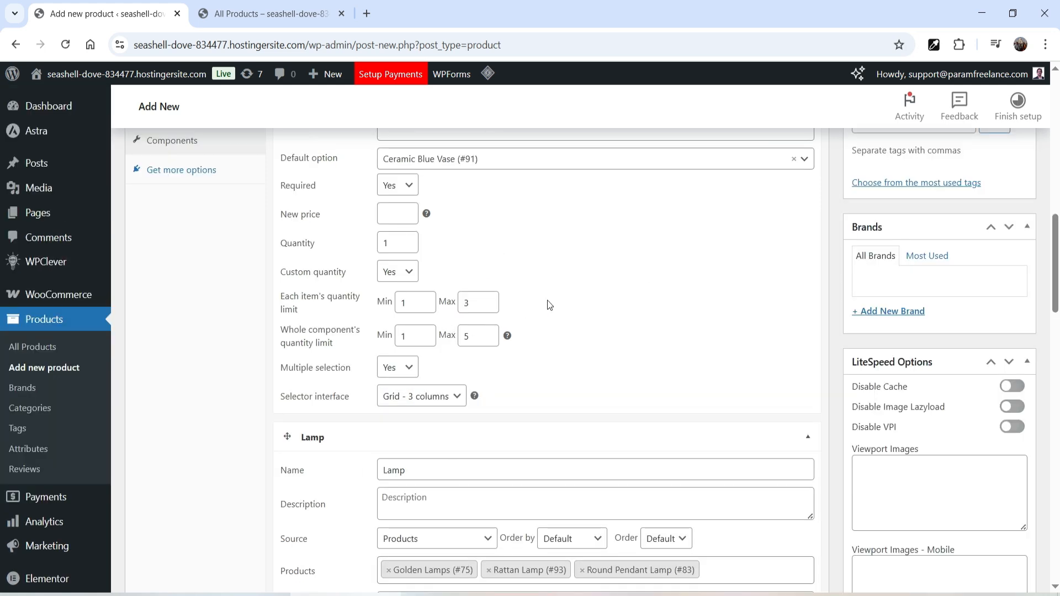
Change the composite product's maximum overall quantity to 13 after checking the component limits.
scroll(550, 306, "down", 8)
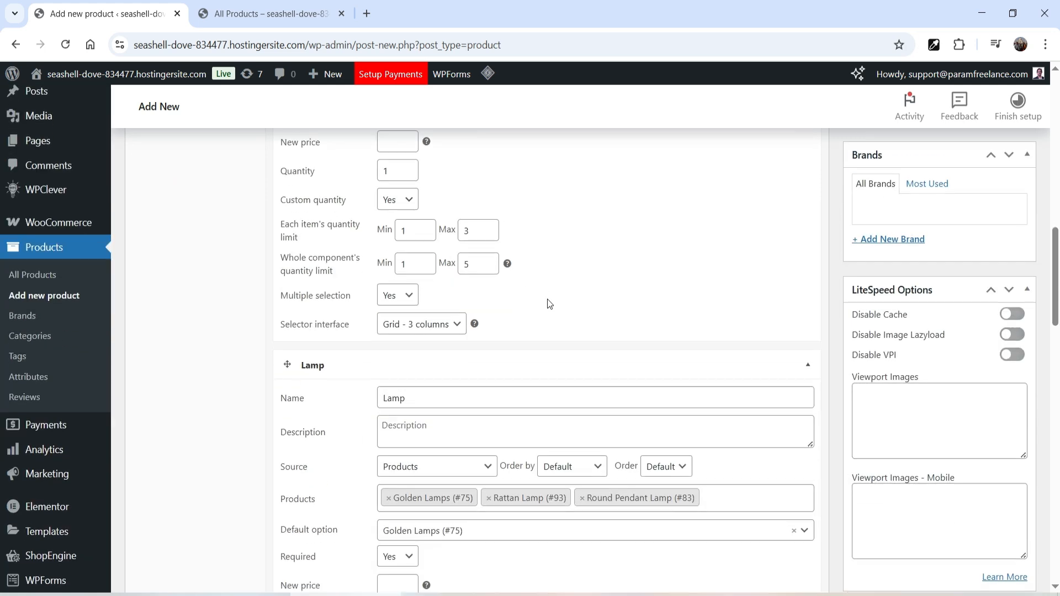
scroll(471, 254, "down", 9)
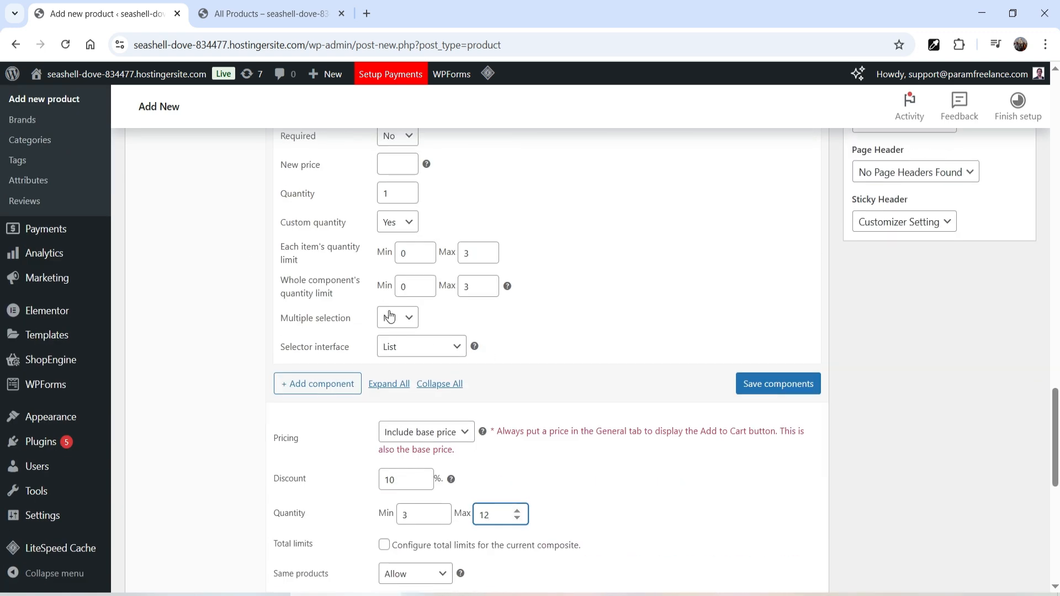
scroll(603, 306, "down", 3)
double_click(486, 371)
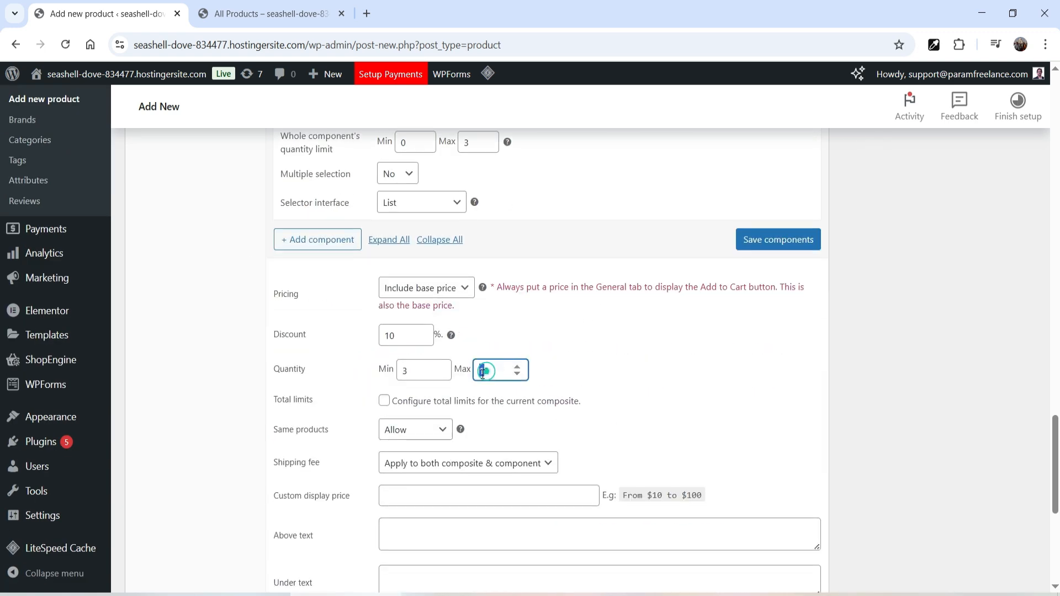
type("13")
left_click(706, 376)
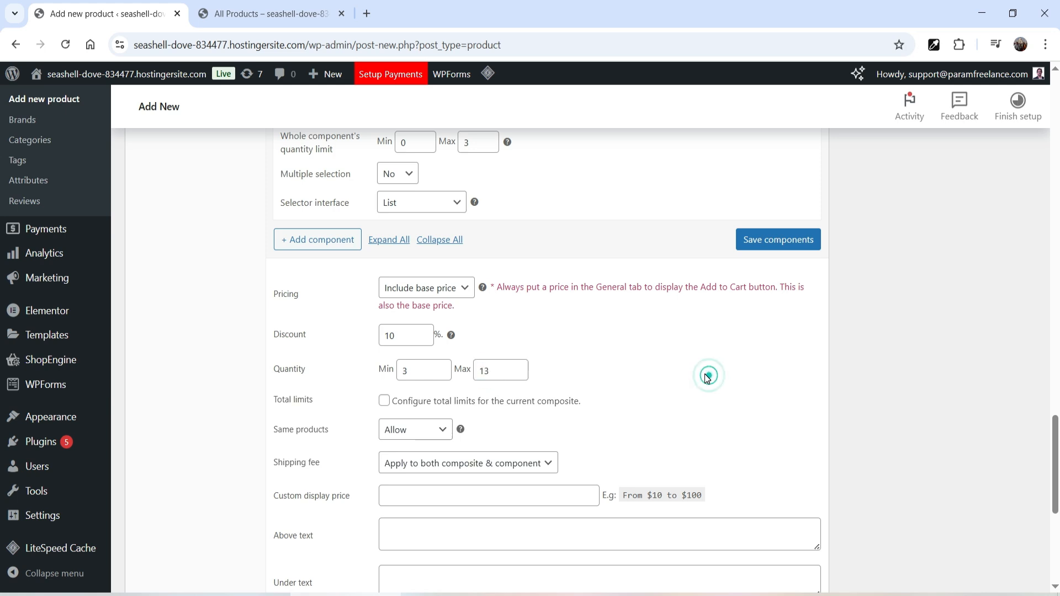
Check the remaining composite settings and set shop_bg_01.jpg from the media library as the product image.
scroll(674, 376, "down", 3)
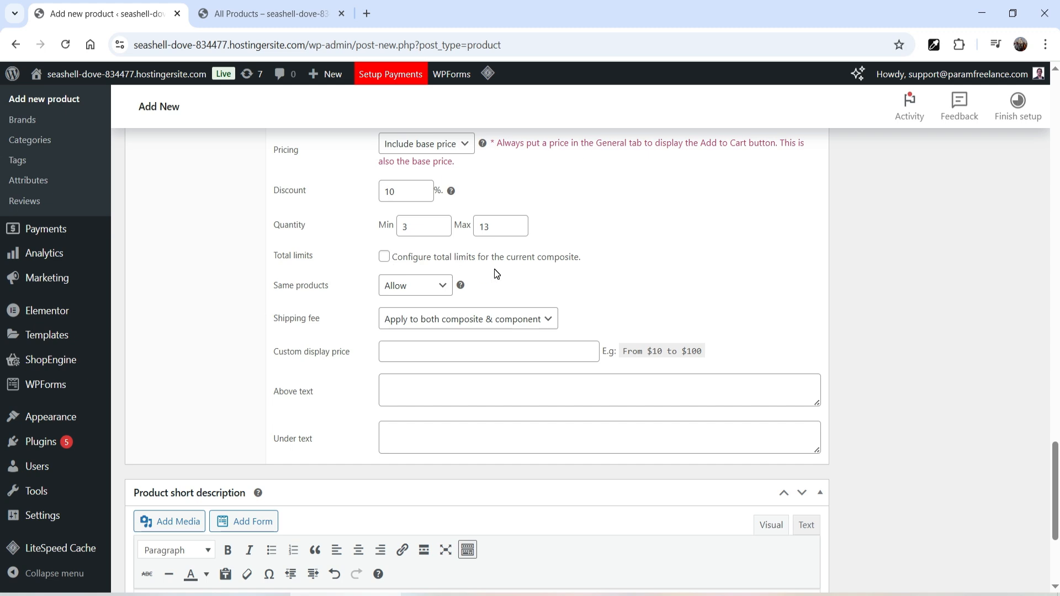
mouse_move(461, 286)
scroll(442, 371, "down", 1)
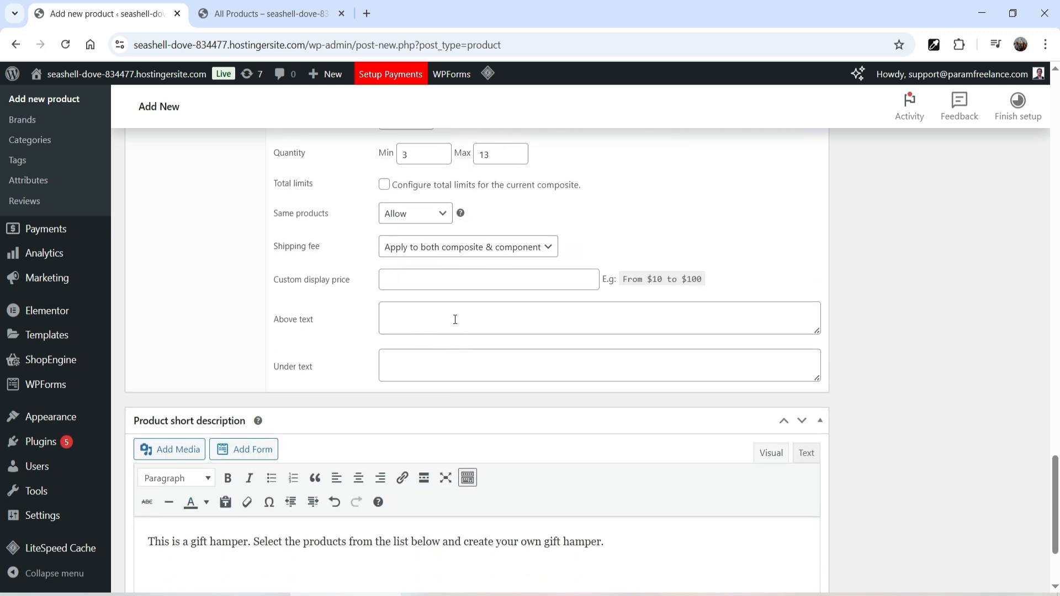
scroll(893, 406, "up", 15)
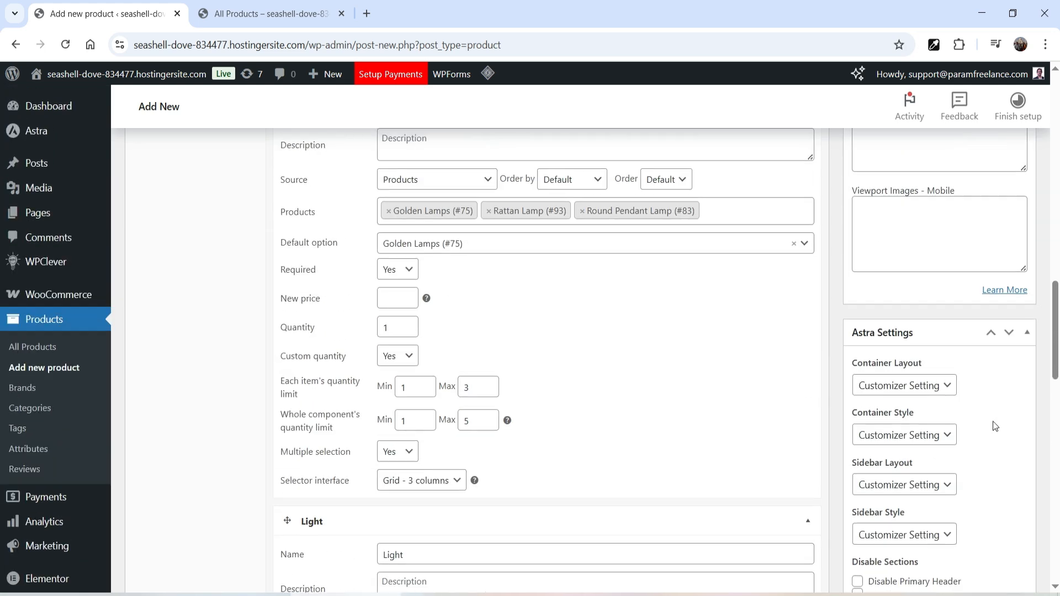
scroll(992, 422, "up", 15)
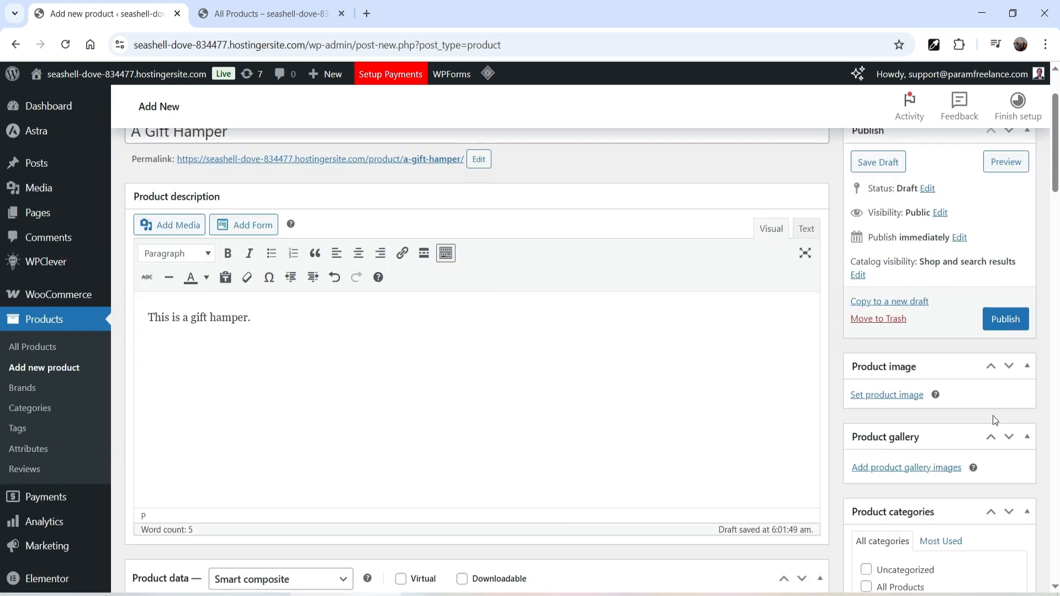
left_click(886, 397)
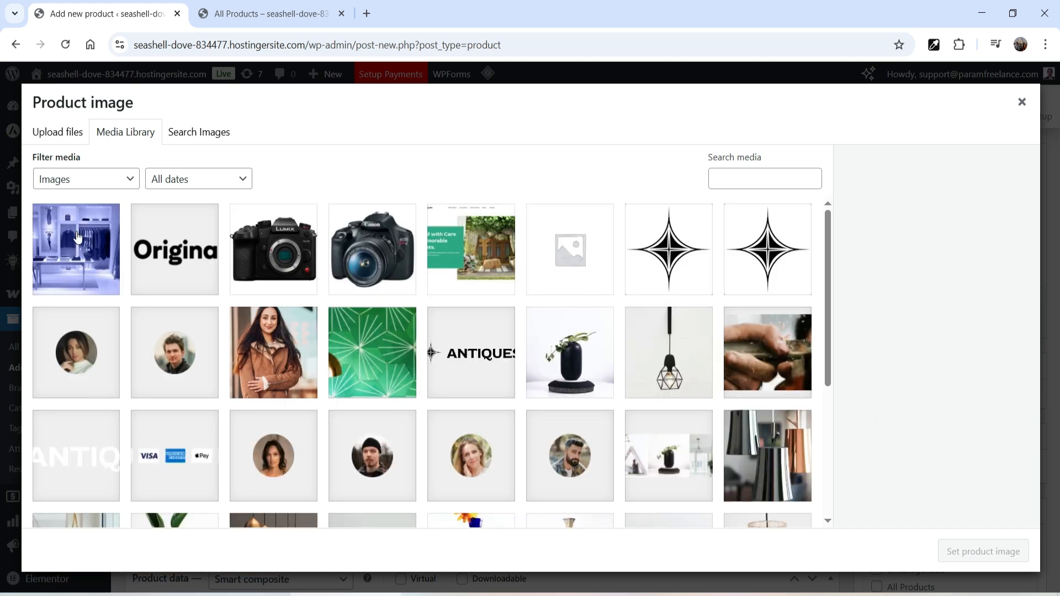
left_click(76, 234)
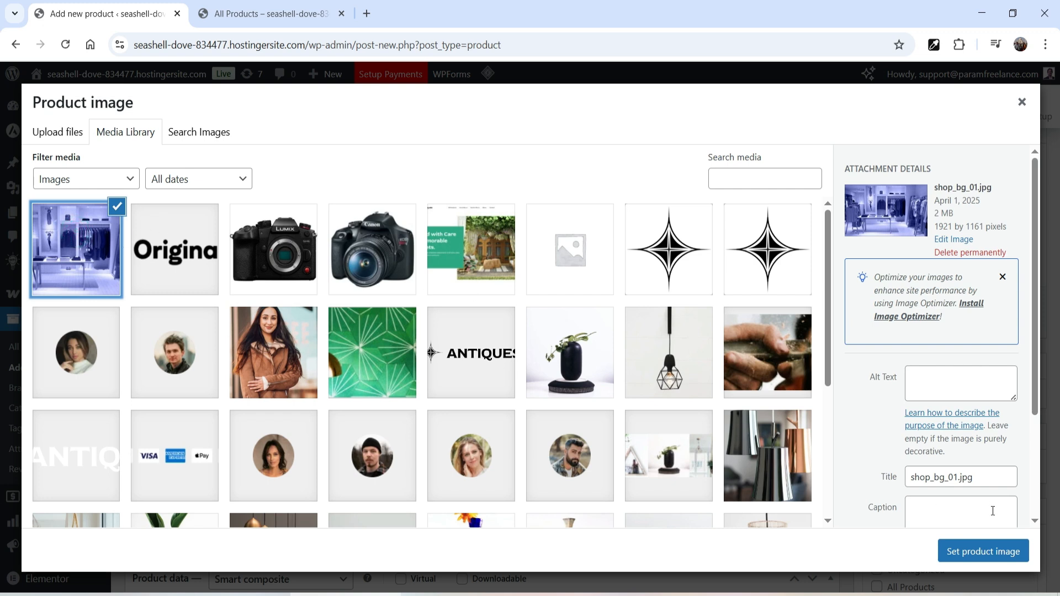
left_click(962, 552)
Check the product's categories and tags and publish the gift hamper product.
scroll(1000, 388, "down", 5)
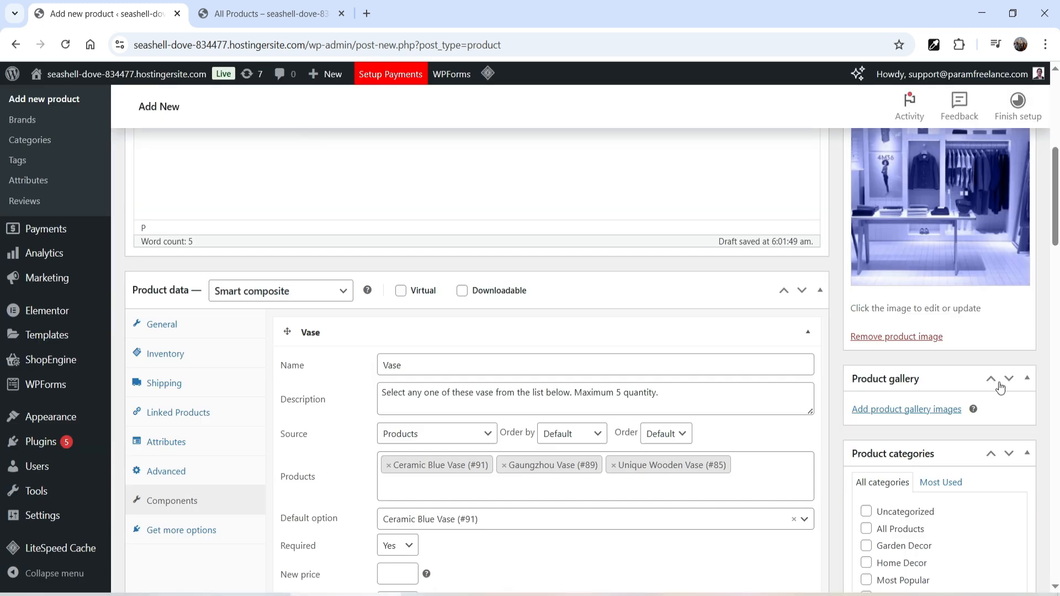
scroll(946, 416, "down", 3)
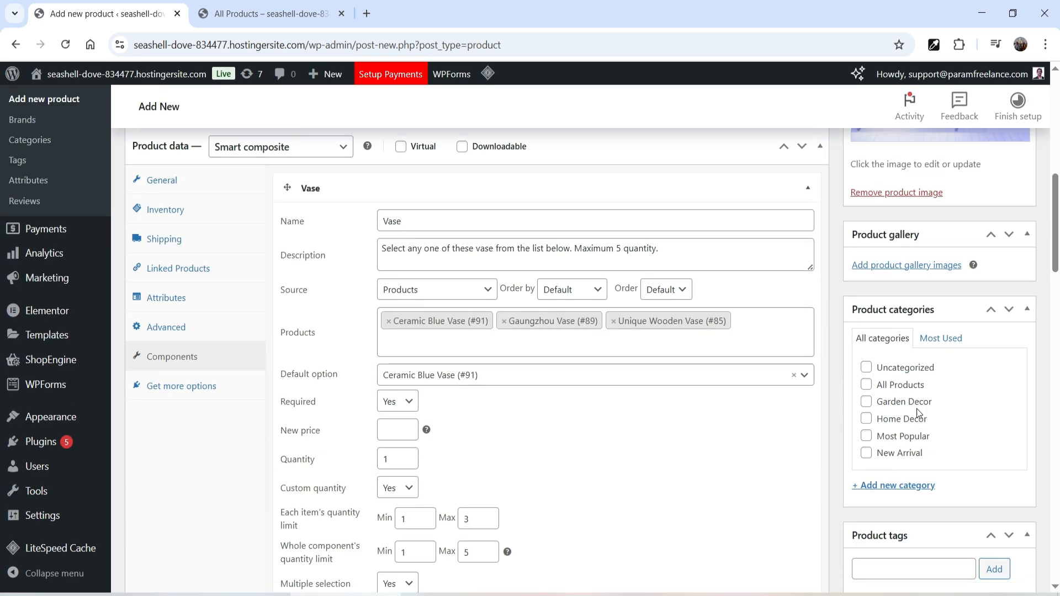
scroll(953, 399, "down", 4)
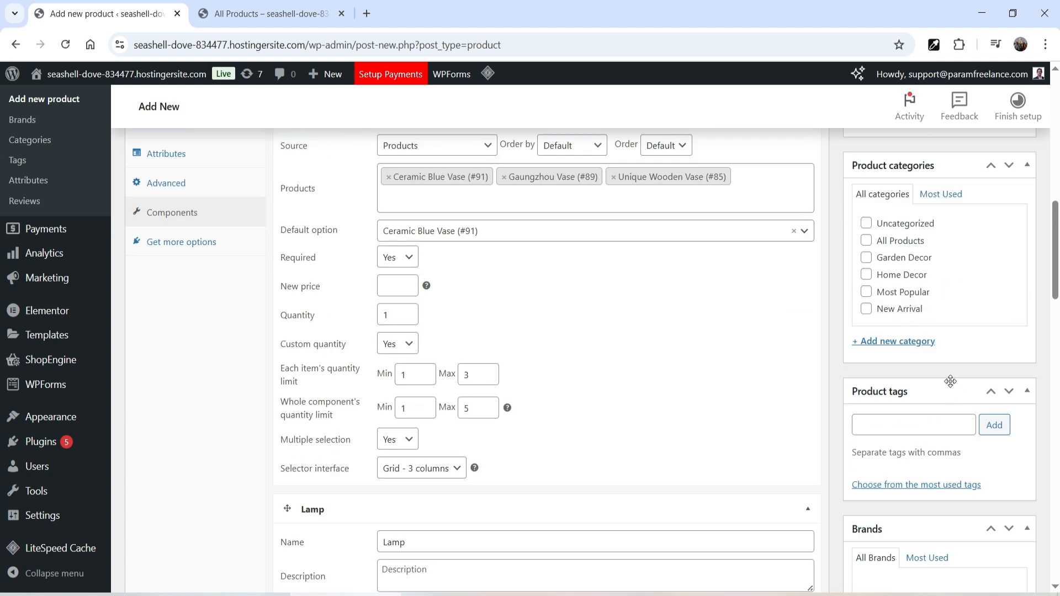
scroll(954, 386, "up", 12)
left_click(1015, 425)
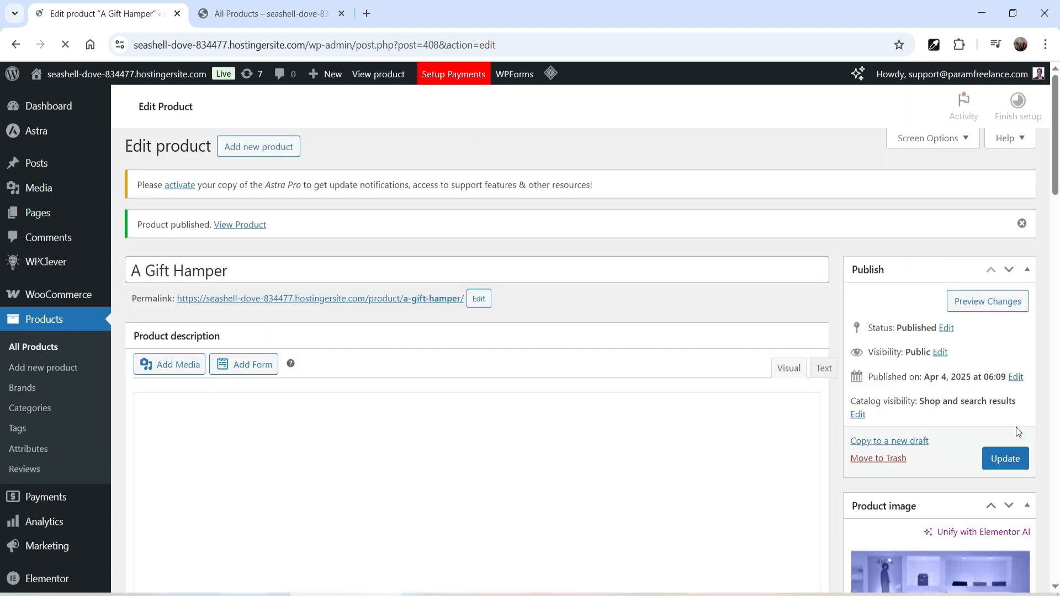
Open the published gift hamper's page in a new browser tab and examine the Vase component's description.
right_click(397, 300)
left_click(428, 320)
left_click(419, 13)
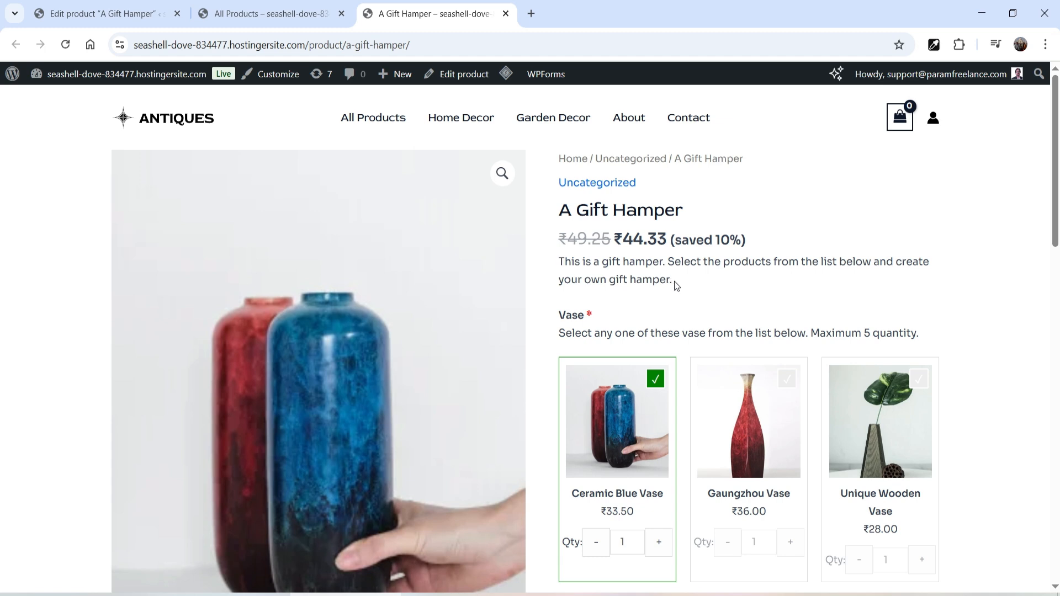
scroll(674, 282, "down", 3)
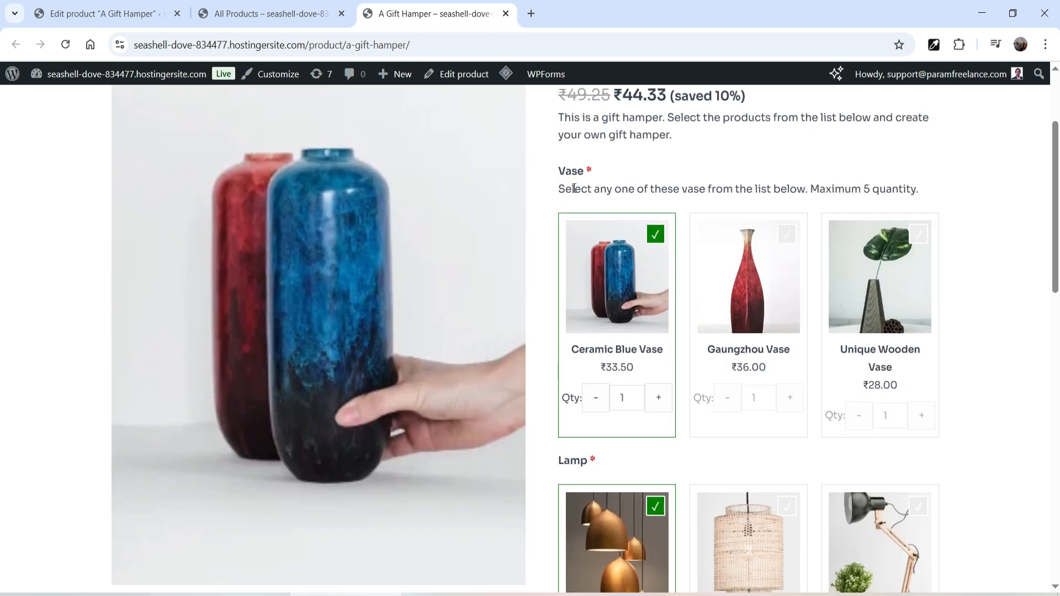
left_click_drag(561, 189, 918, 189)
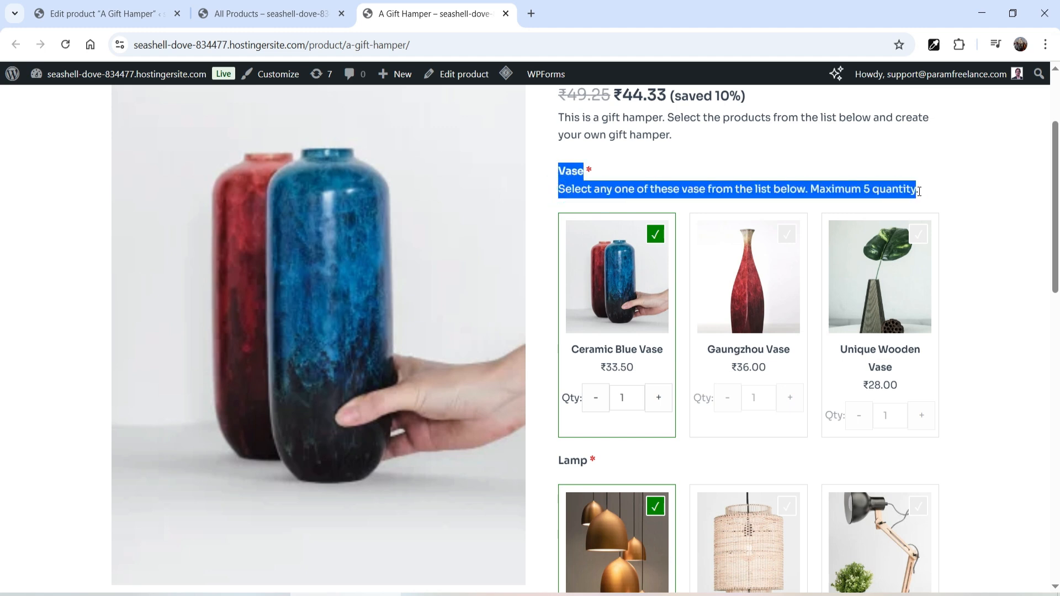
left_click(936, 196)
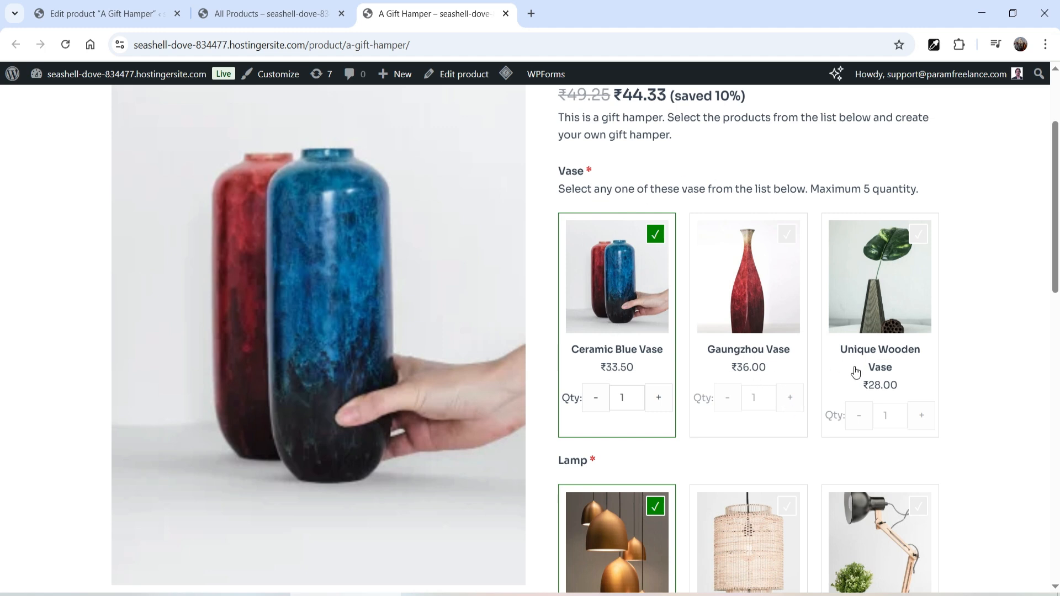
Test the Ceramic Blue Vase quantity by raising it to 3 and returning it to 1.
left_click(658, 400)
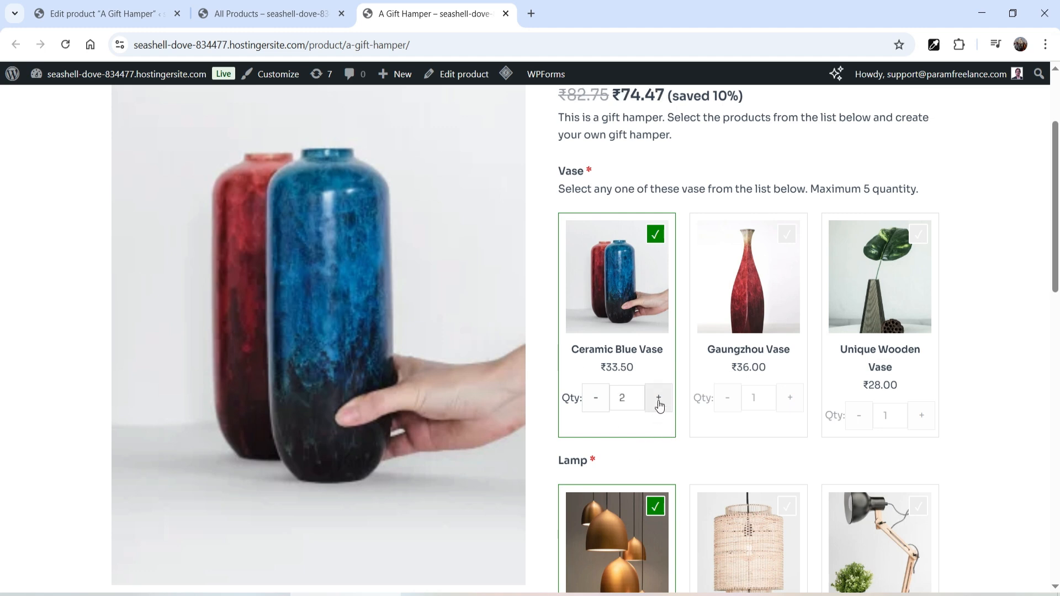
left_click(659, 400)
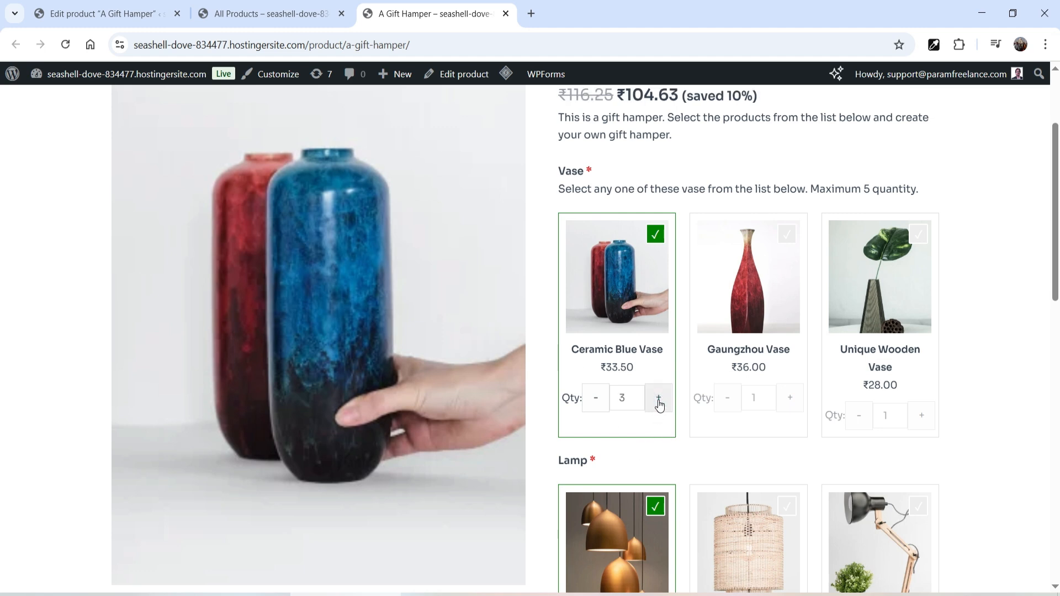
left_click(589, 411)
left_click(589, 411)
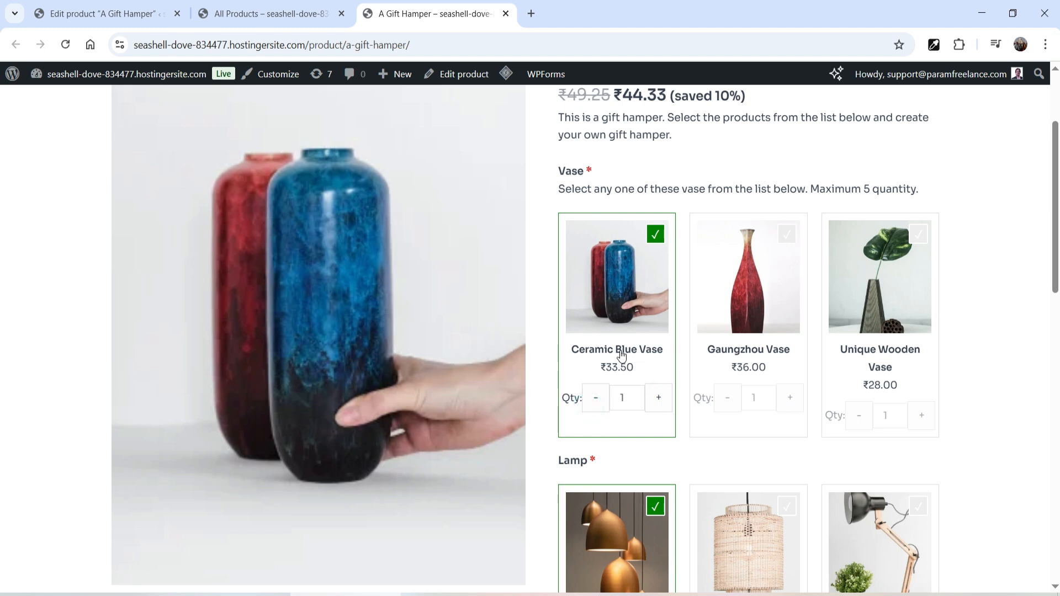
Add the Gaungzhou Vase to the hamper, test its quantity up to 3 and return it to 1.
left_click(788, 236)
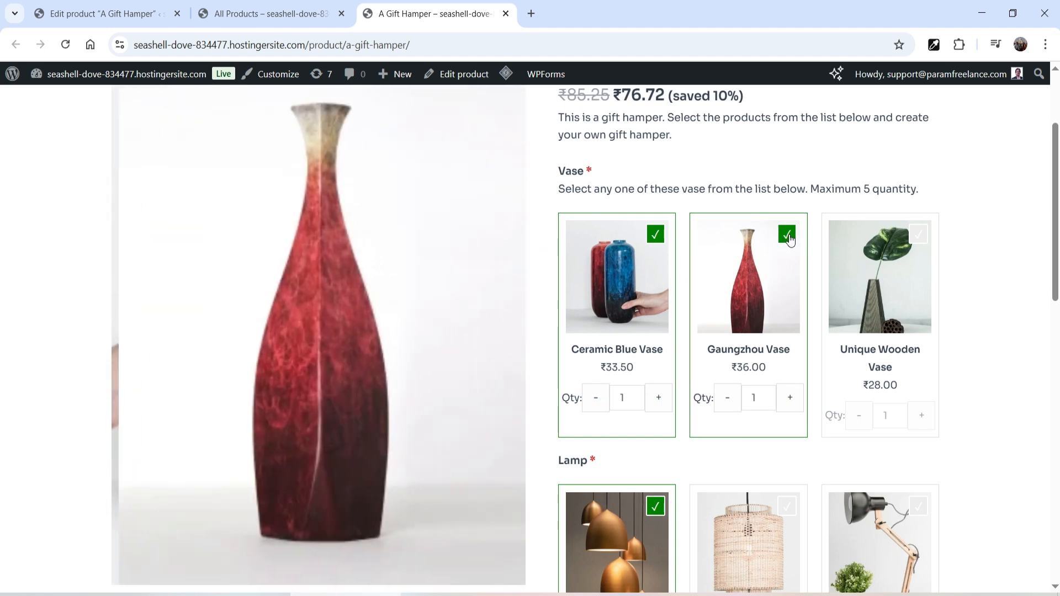
left_click(792, 400)
left_click(794, 402)
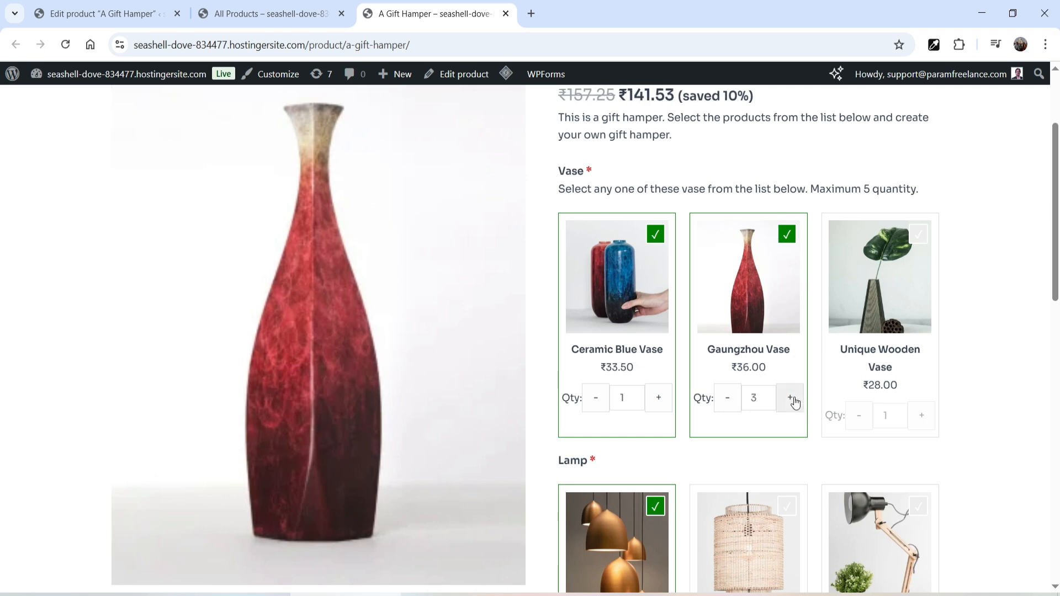
left_click(727, 398)
left_click(726, 398)
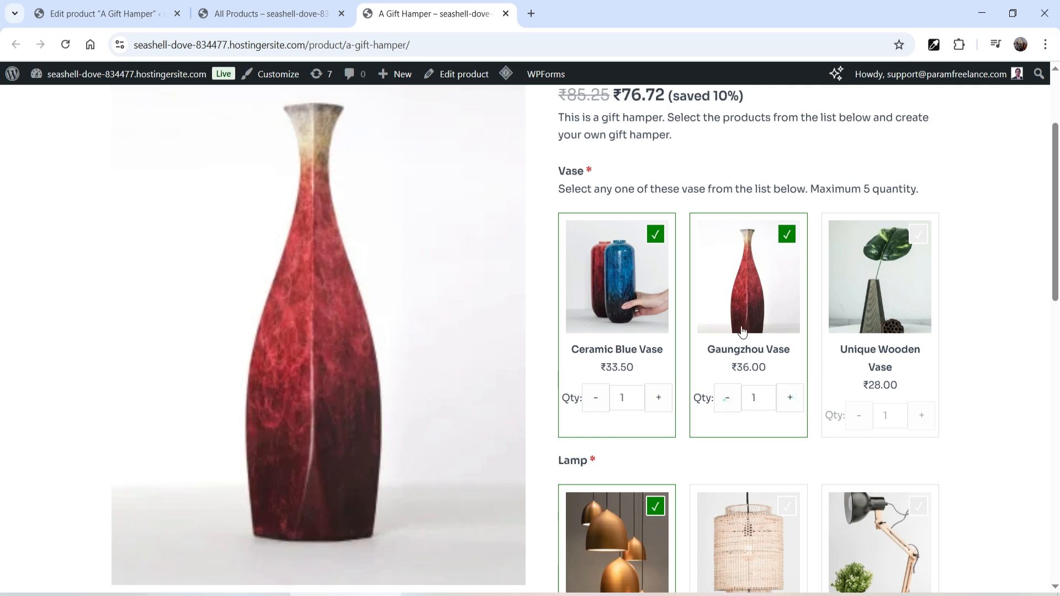
Add the Unique Wooden Vase with a quantity of 2 and examine the hamper's discounted price.
left_click(920, 235)
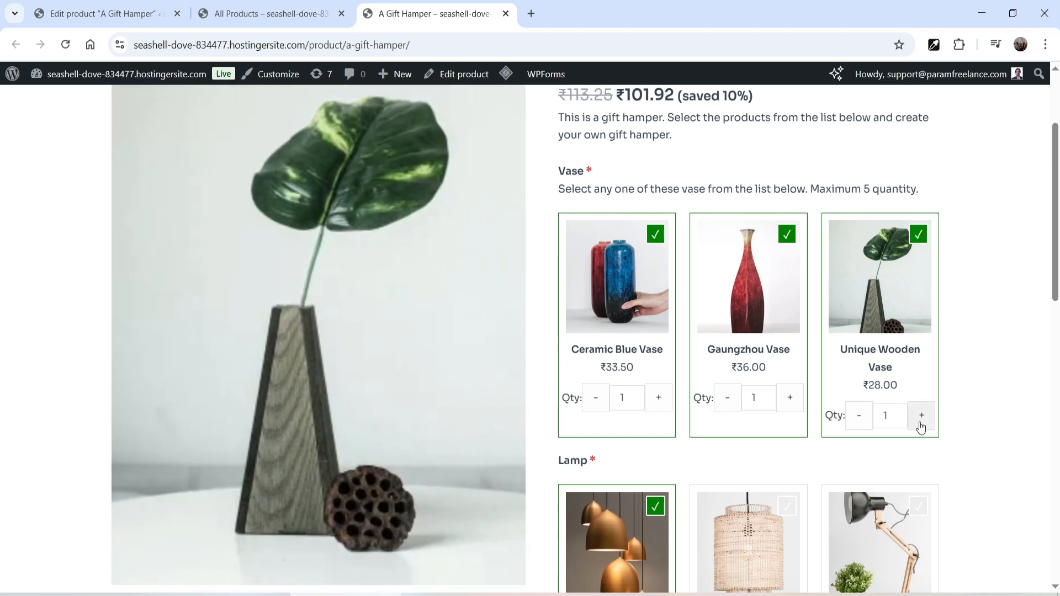
left_click(921, 420)
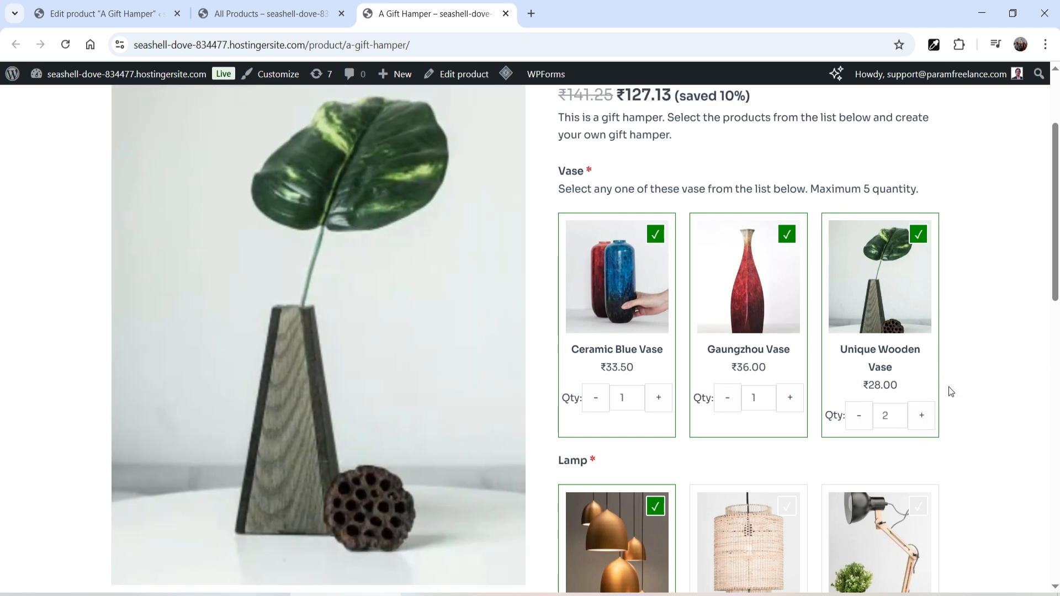
left_click_drag(625, 95, 672, 96)
left_click(786, 125)
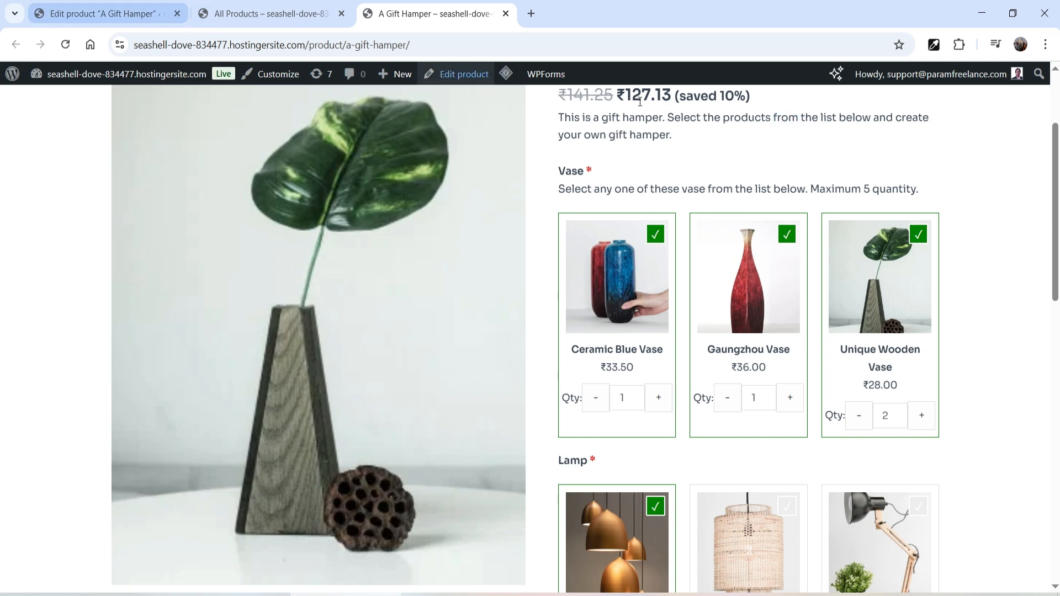
Return to the product editor and review the Vase component's item and whole-component quantity limits.
left_click(77, 9)
scroll(578, 246, "down", 10)
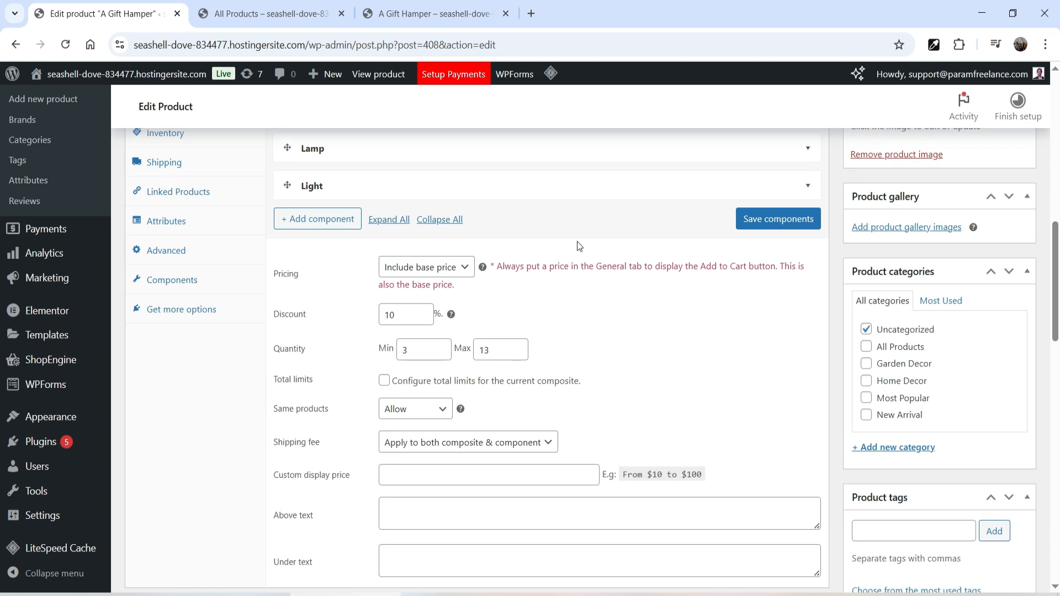
scroll(328, 280, "up", 3)
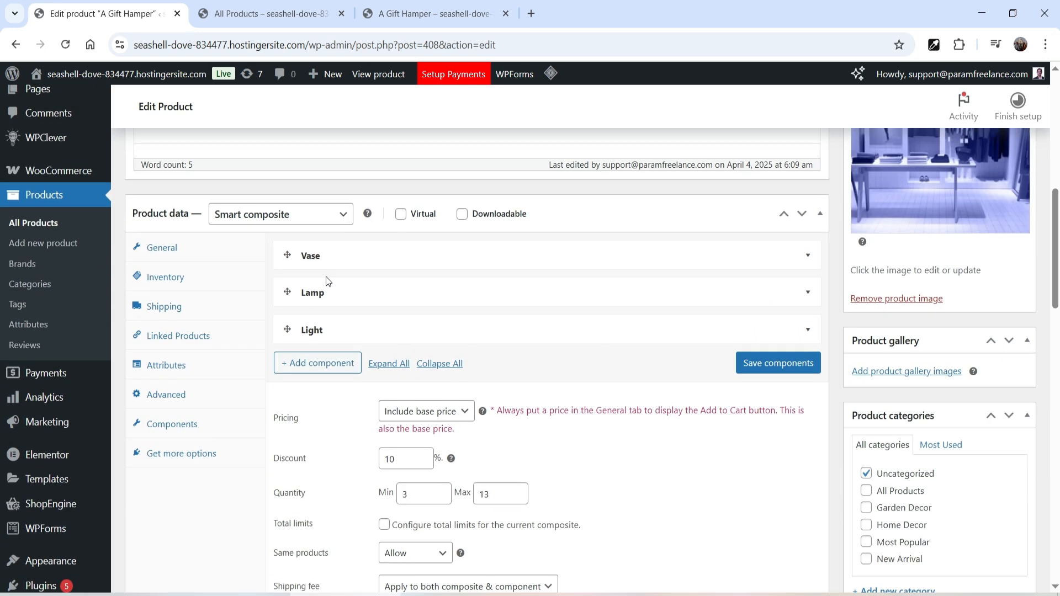
left_click(339, 259)
scroll(450, 321, "down", 5)
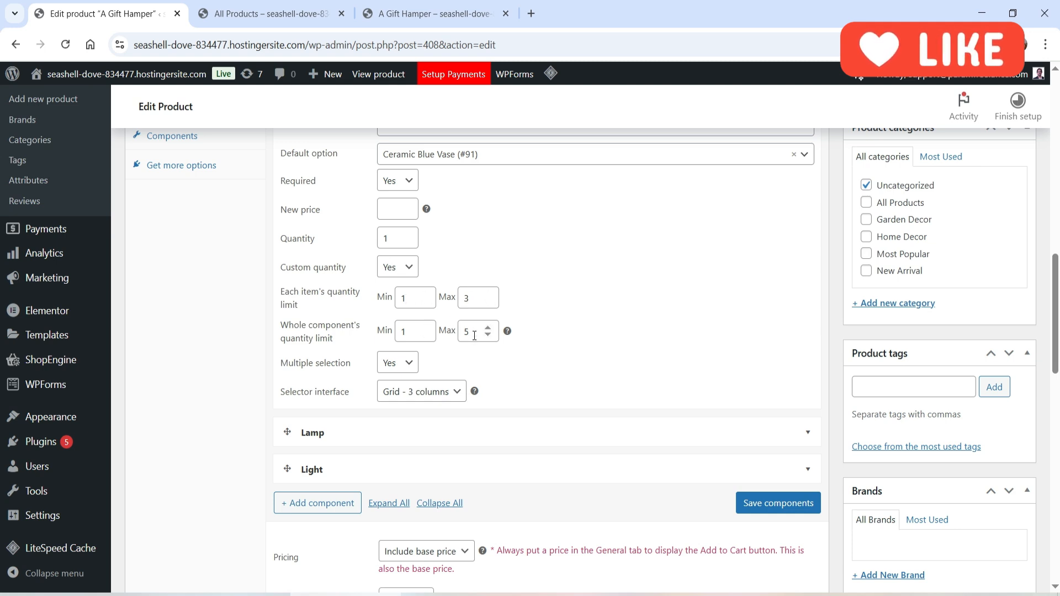
On the product page, raise the Unique Wooden Vase and Gaungzhou Vase quantities to 3 each and check the add-to-cart area.
left_click(403, 14)
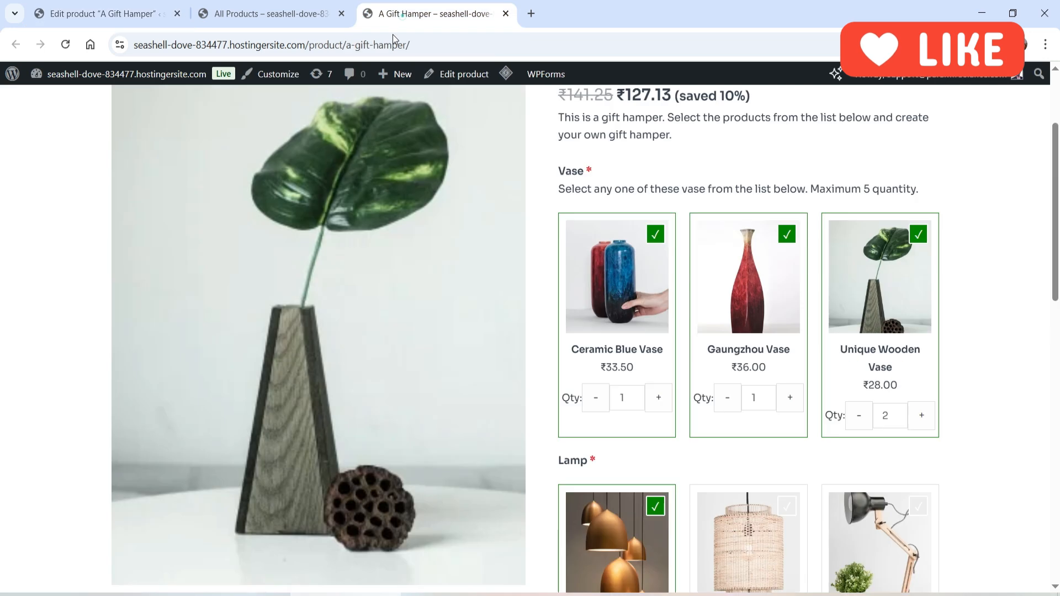
left_click(919, 425)
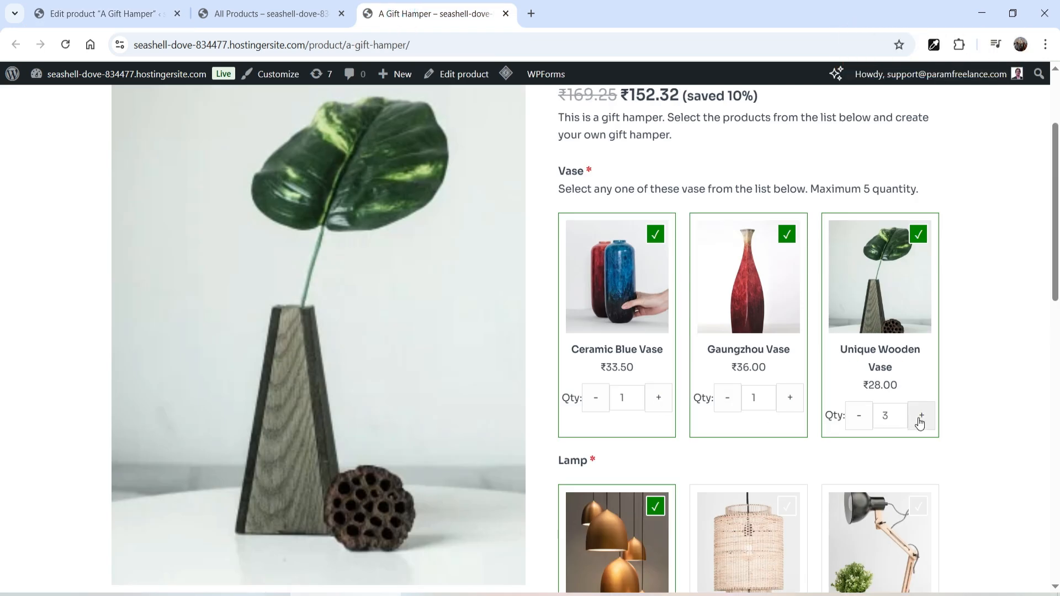
left_click(789, 402)
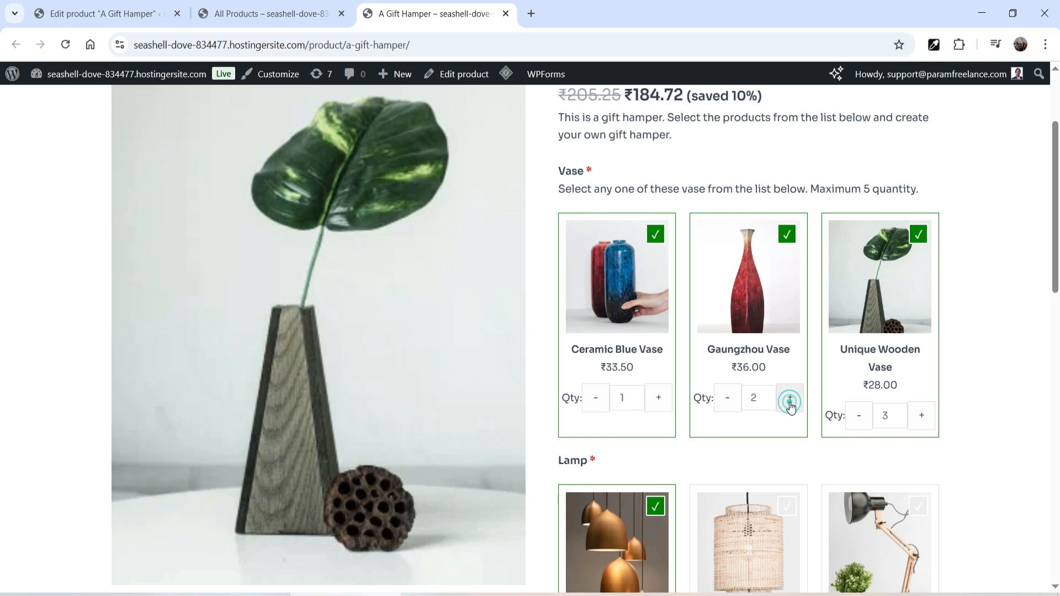
left_click(790, 405)
scroll(839, 373, "down", 12)
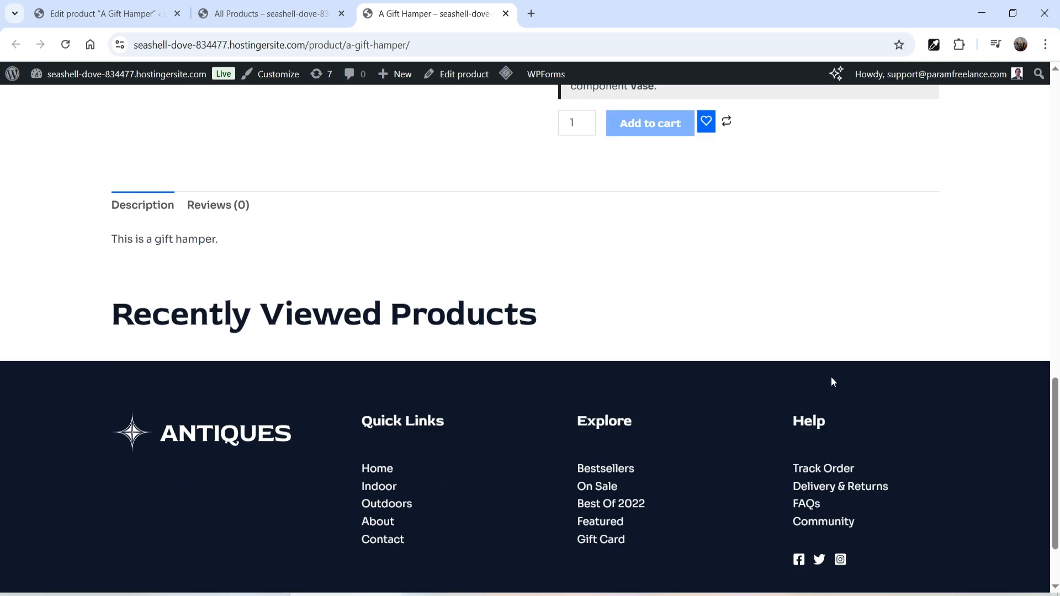
scroll(697, 375, "up", 4)
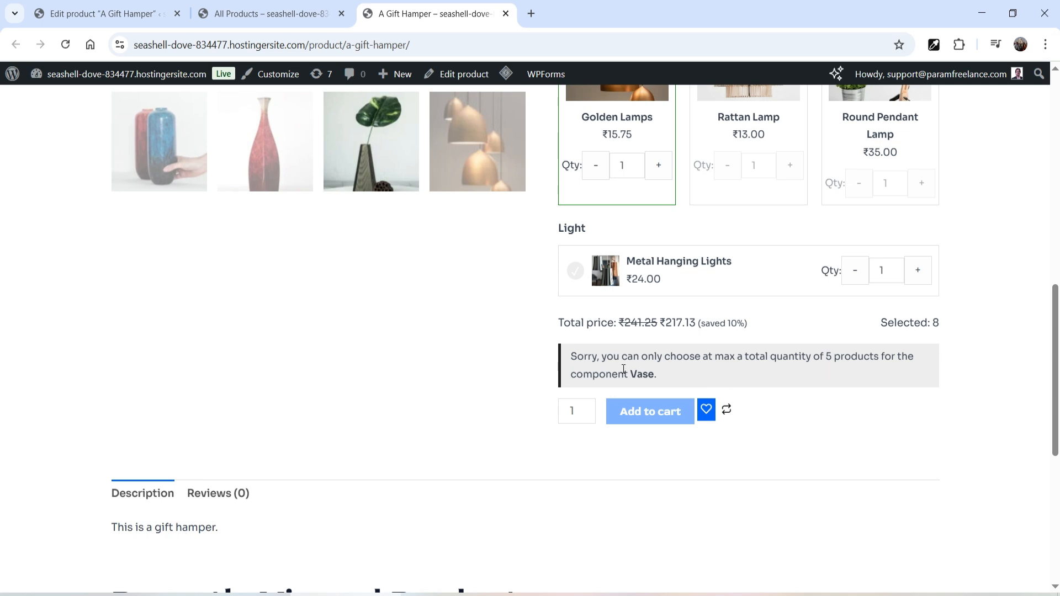
Reduce the Gaungzhou Vase and Unique Wooden Vase quantities to 2 each.
scroll(779, 387, "up", 8)
left_click(730, 325)
left_click(859, 344)
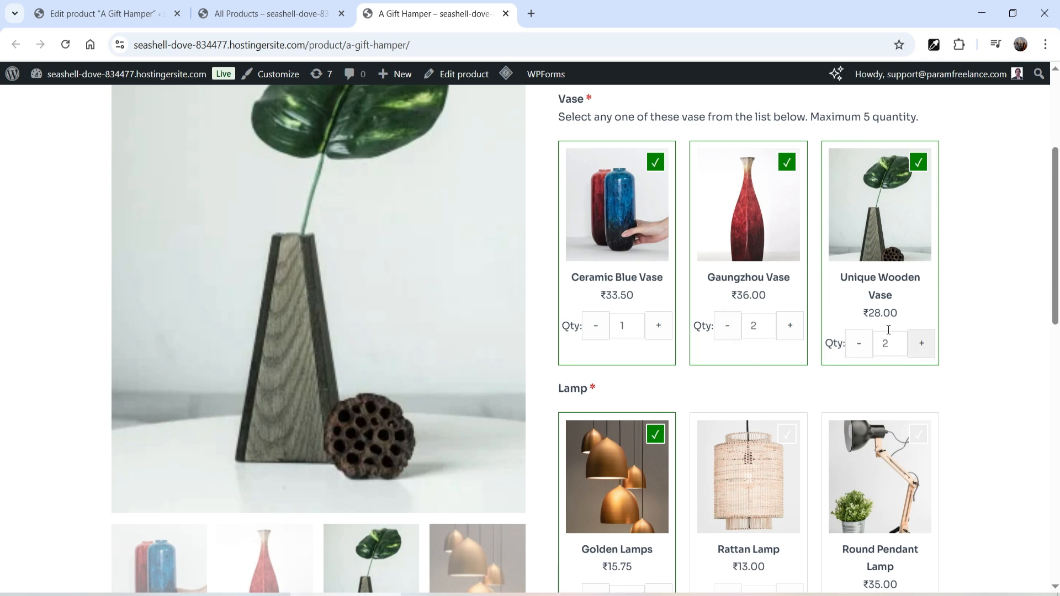
Add the Rattan Lamp with a quantity of 1 and the Round Pendant Lamp with a quantity of 2 to the hamper.
scroll(961, 343, "down", 2)
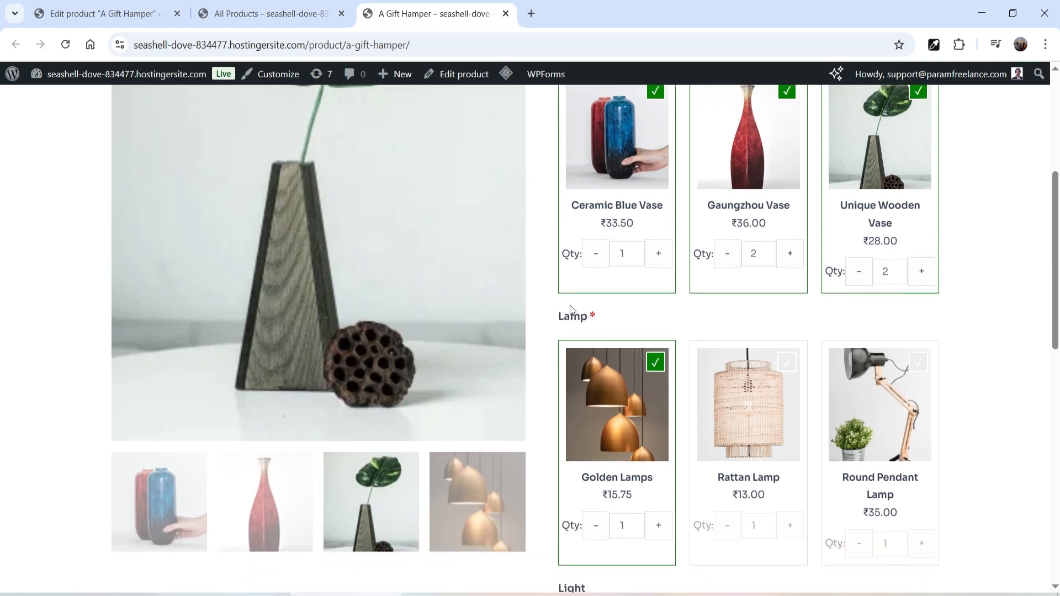
scroll(570, 306, "down", 3)
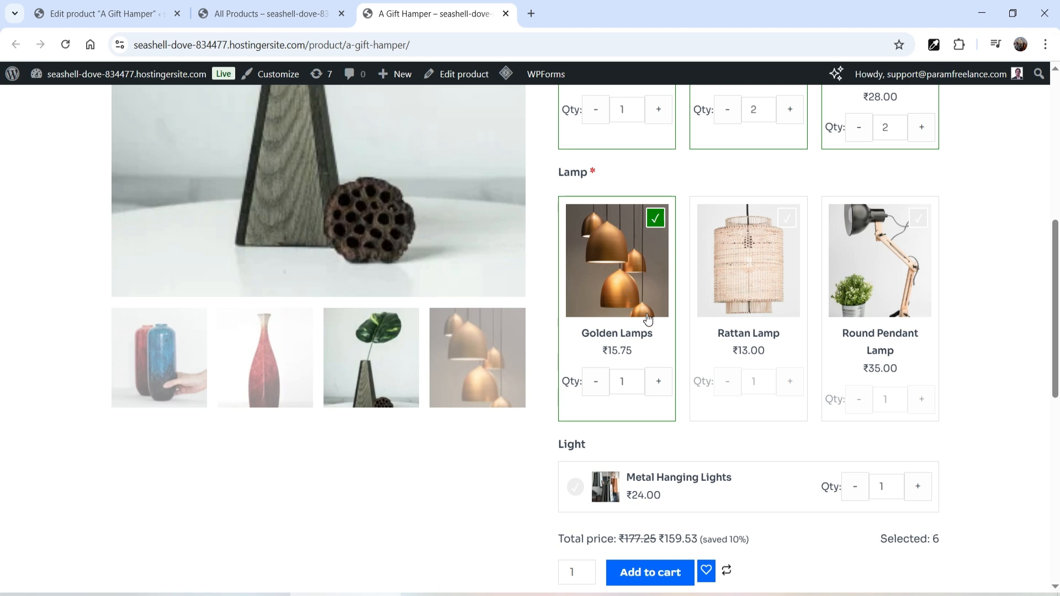
left_click(788, 222)
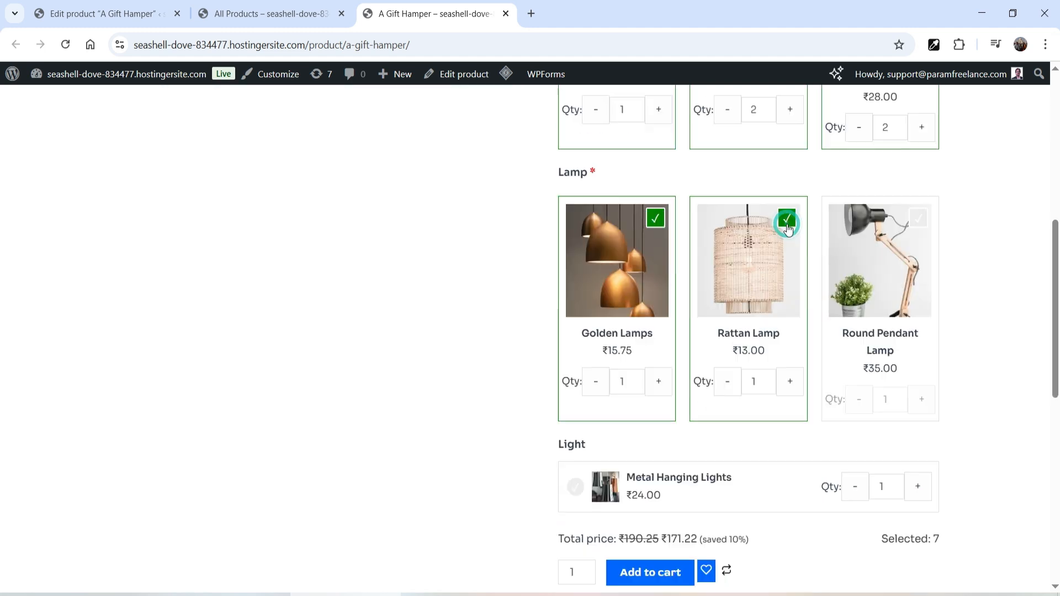
scroll(795, 248, "down", 7)
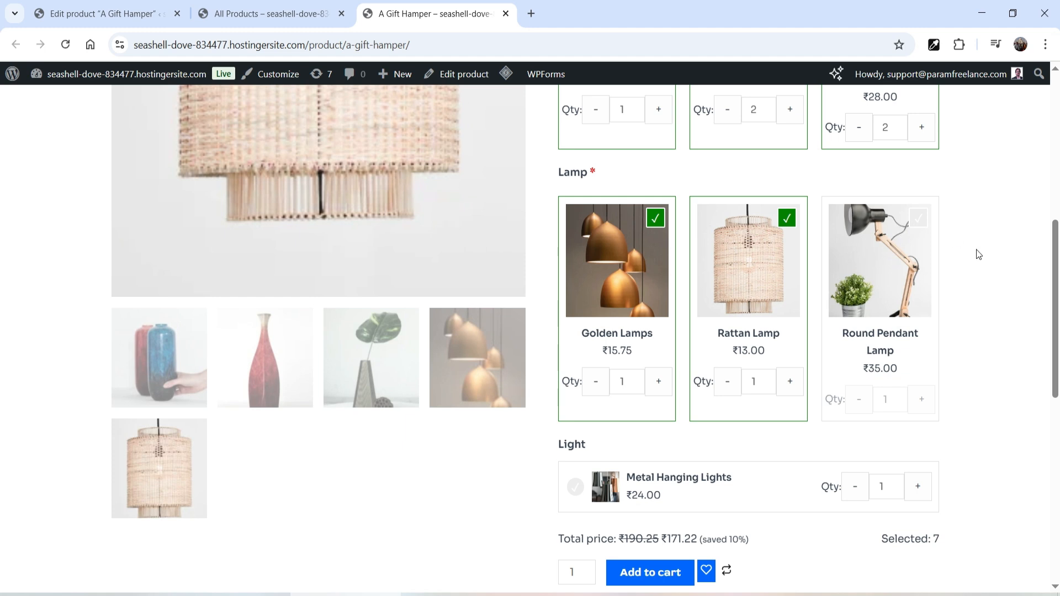
left_click(918, 218)
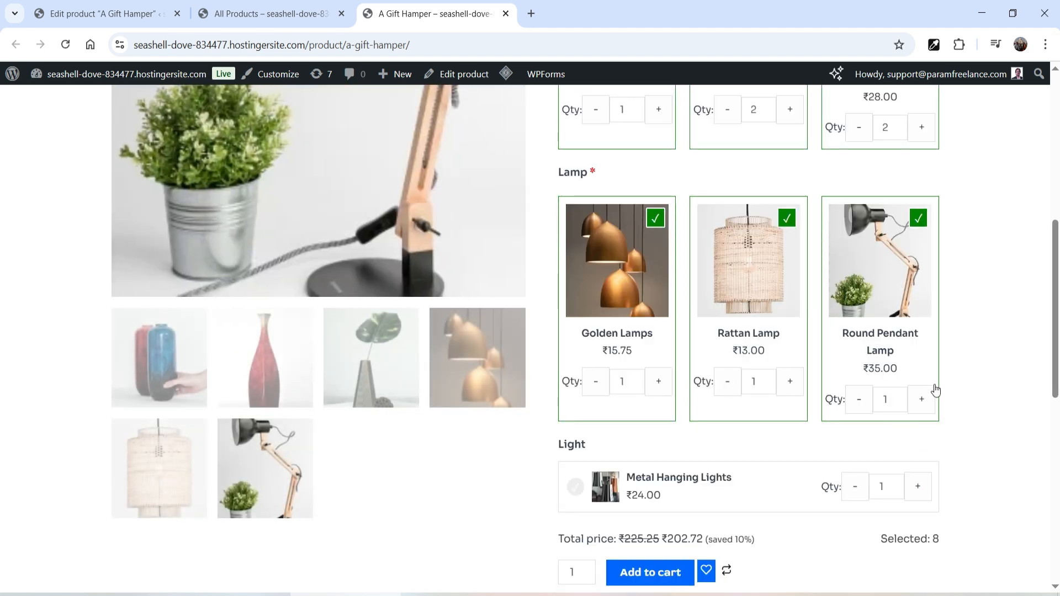
left_click(923, 401)
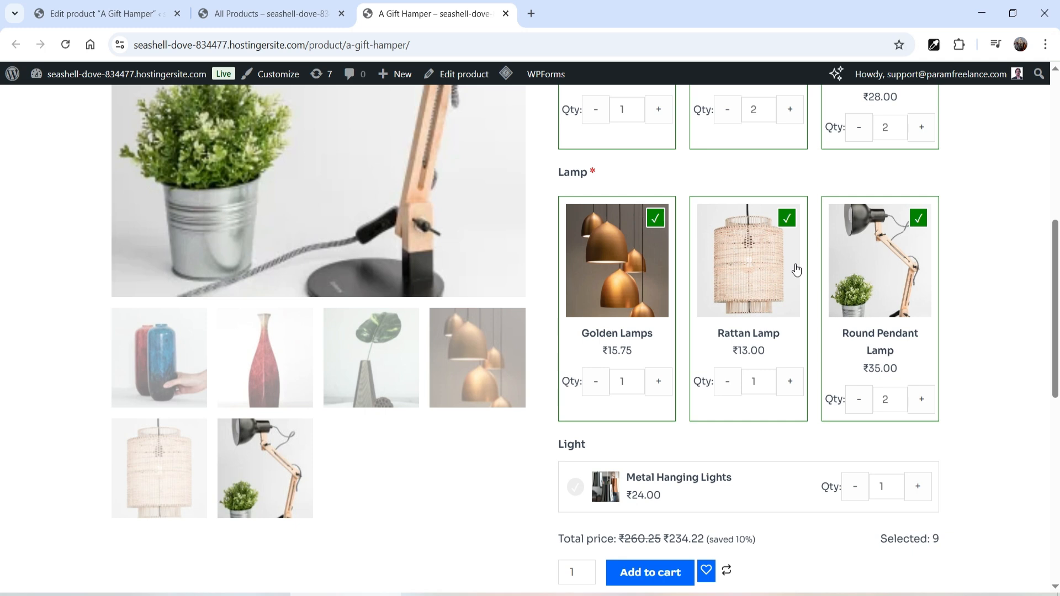
Test deselecting the optional Metal Hanging Lights and select them again for the hamper.
scroll(796, 271, "down", 3)
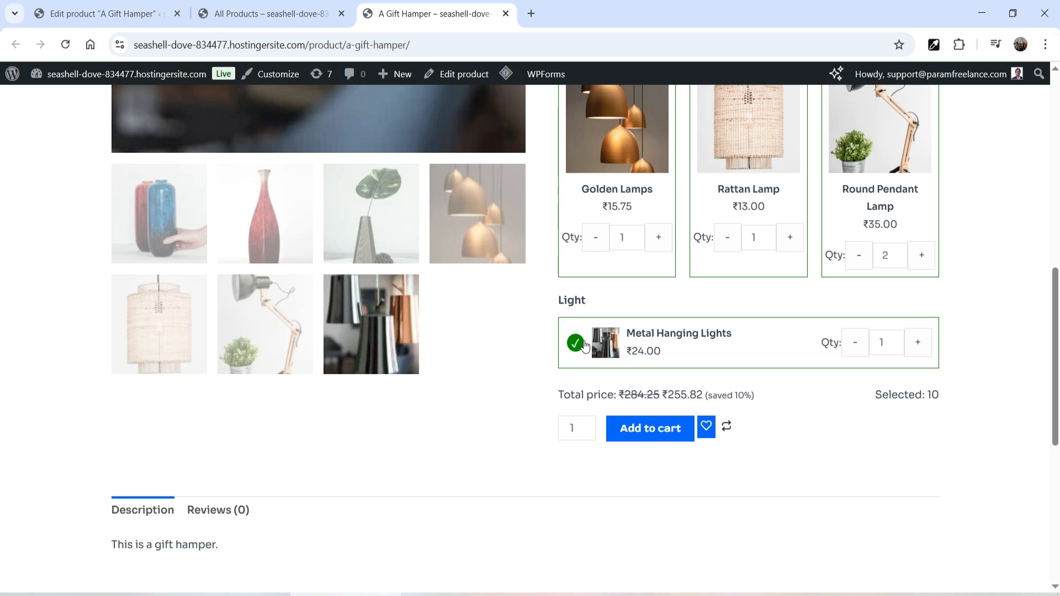
left_click(575, 343)
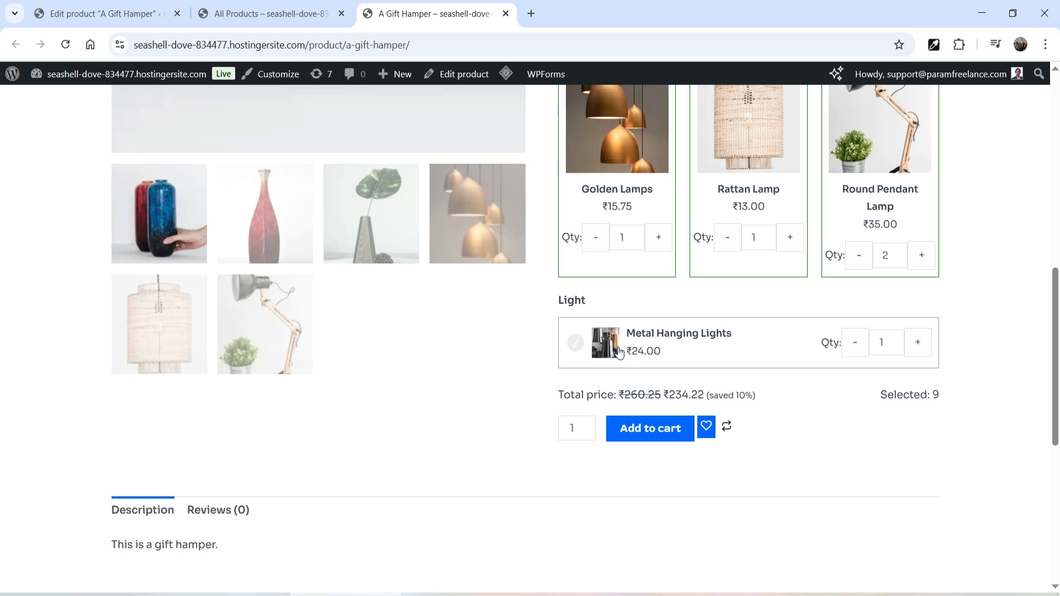
left_click(575, 343)
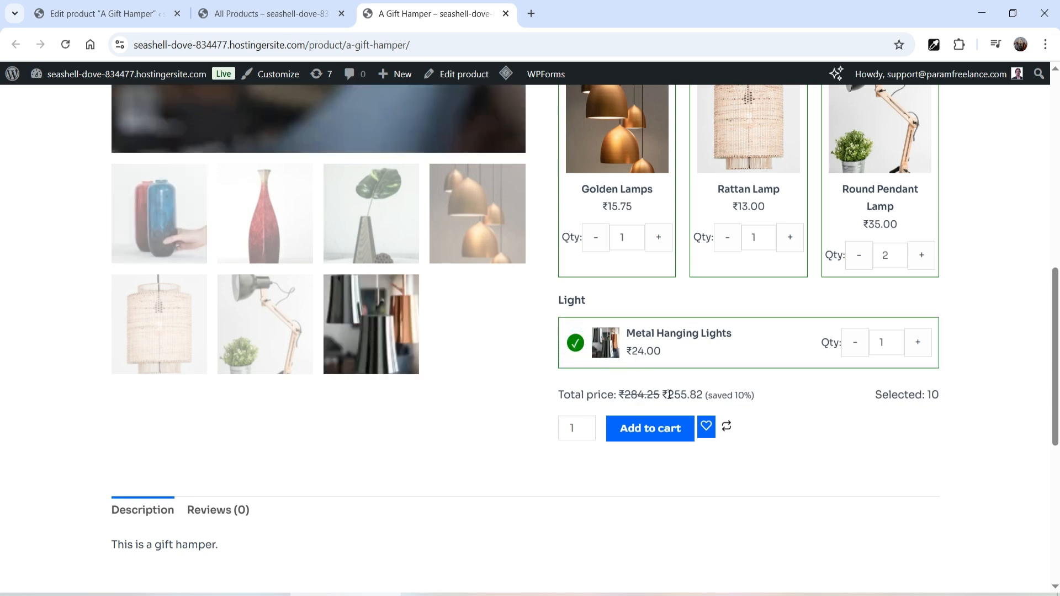
Test raising and lowering the Metal Hanging Lights quantity, and leave it at 2.
double_click(921, 353)
left_click(855, 343)
left_click(855, 343)
left_click(919, 348)
left_click(919, 347)
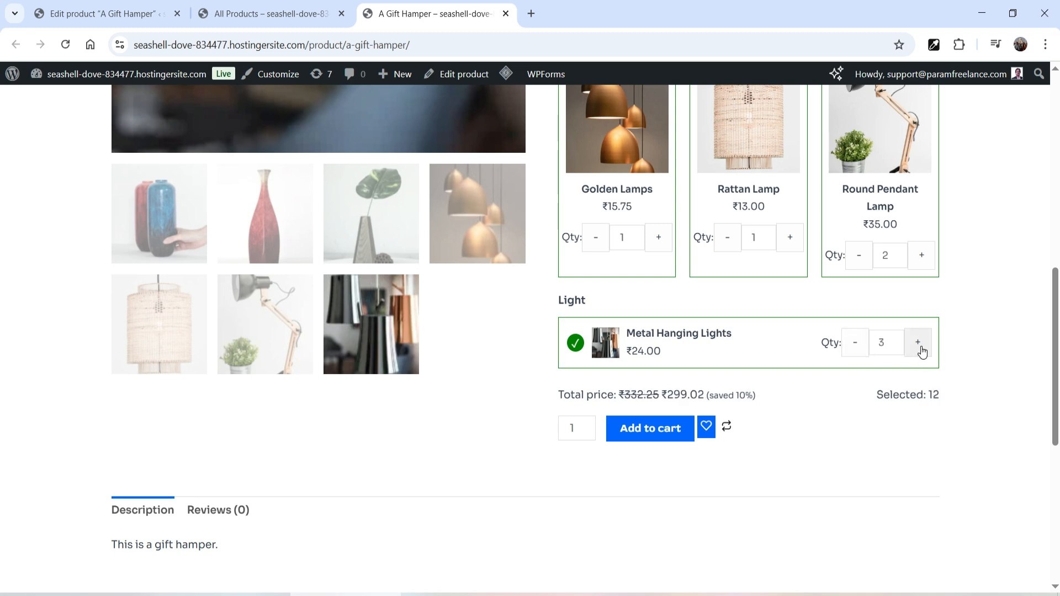
left_click(853, 346)
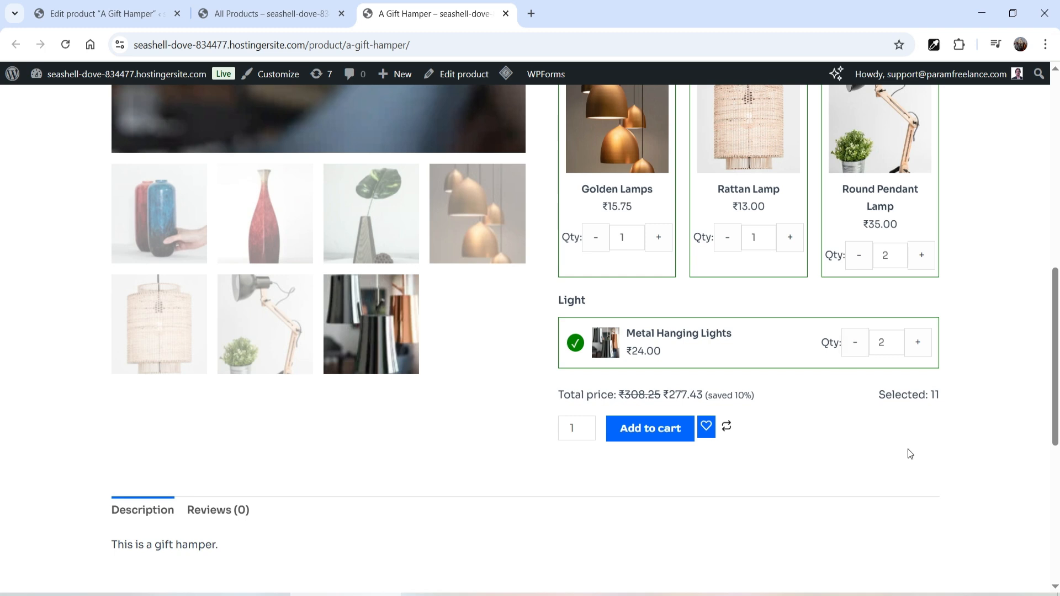
Review the hamper's chosen vases, lamps and light with their quantities and total price.
scroll(905, 448, "up", 6)
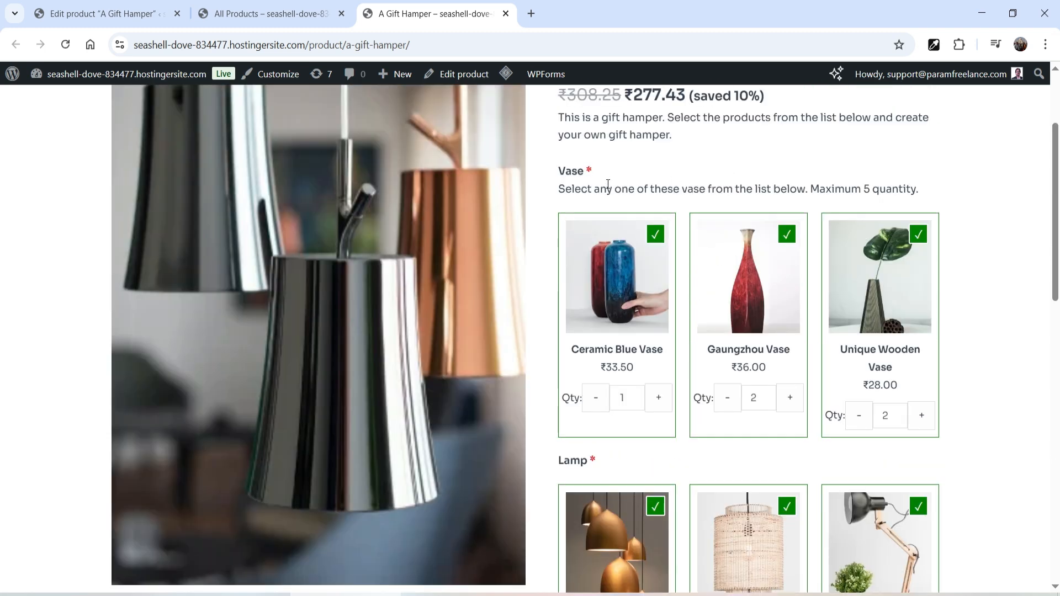
scroll(597, 187, "down", 4)
scroll(598, 244, "down", 3)
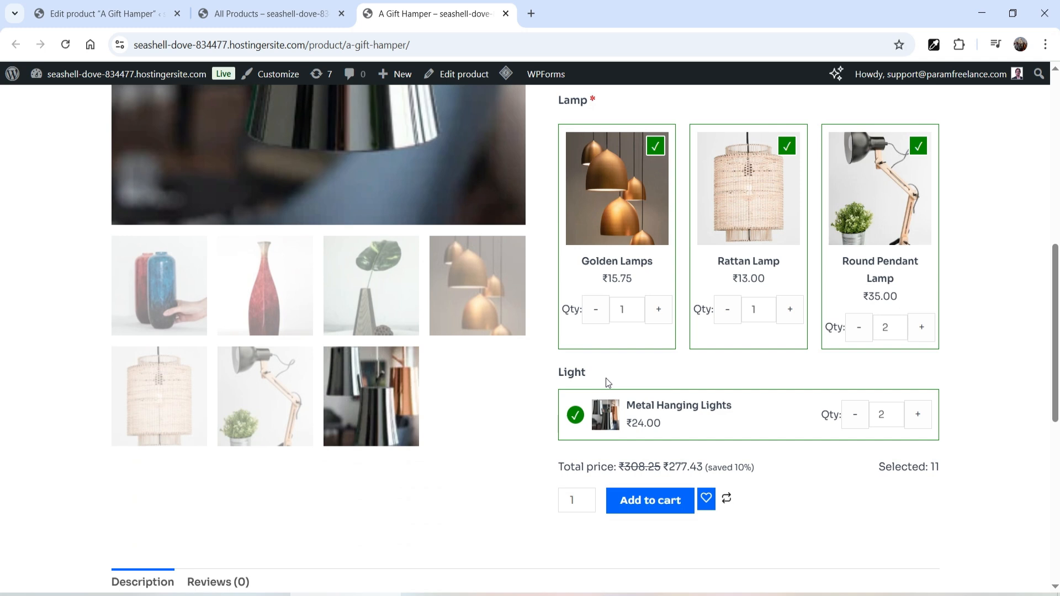
scroll(992, 388, "up", 6)
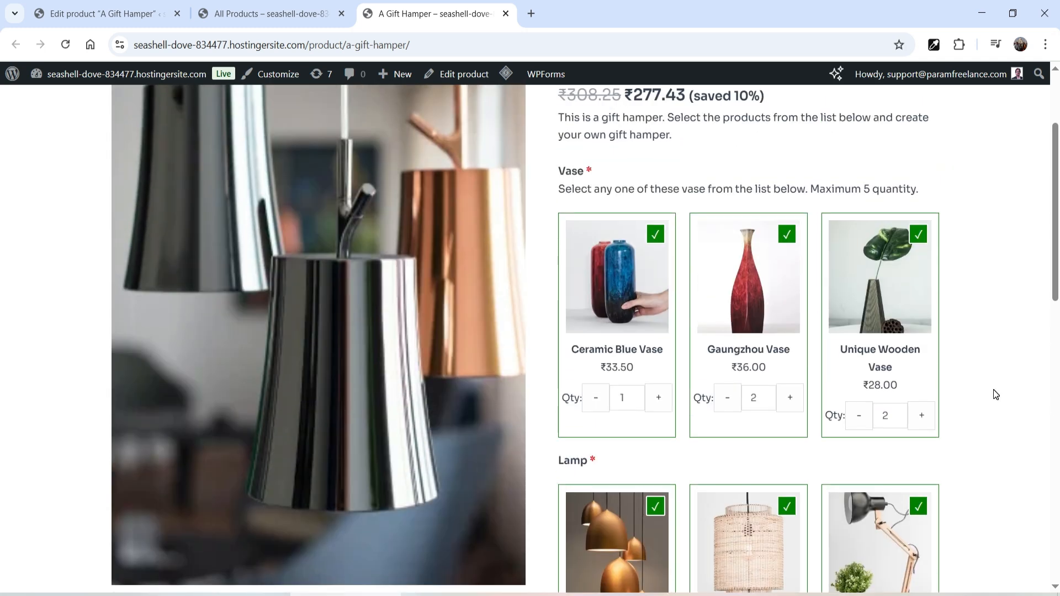
scroll(989, 299, "down", 1)
scroll(989, 303, "down", 3)
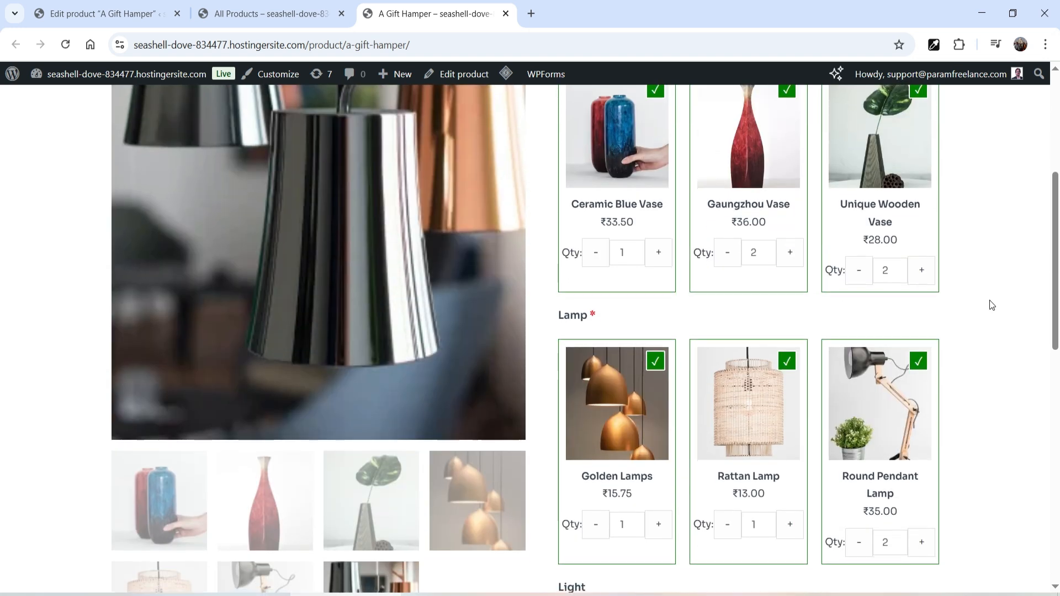
scroll(990, 304, "down", 3)
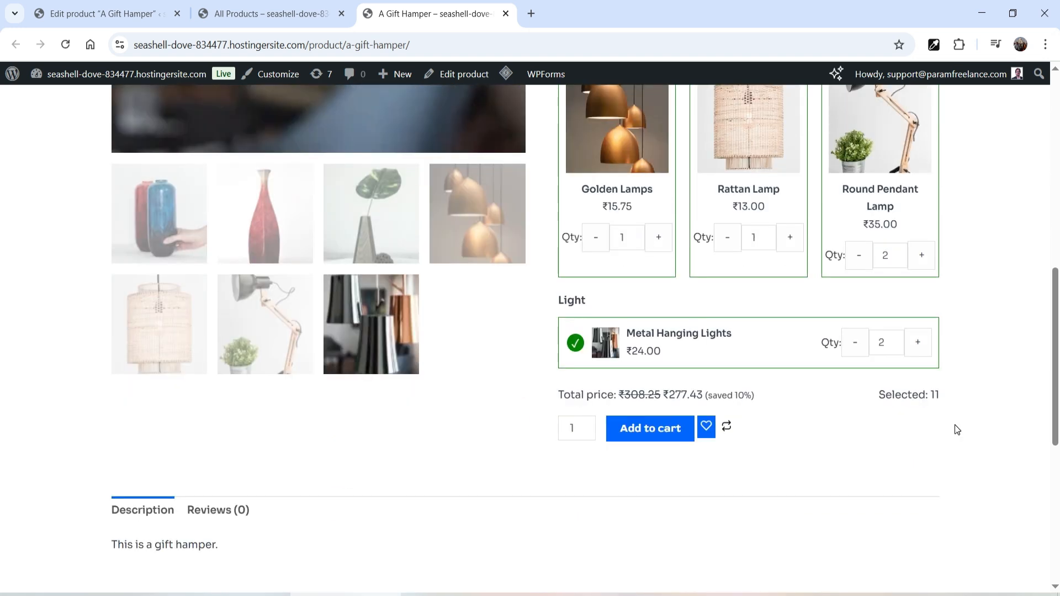
Add the hamper to the cart and examine its component prices and quantities on the cart page.
left_click(651, 429)
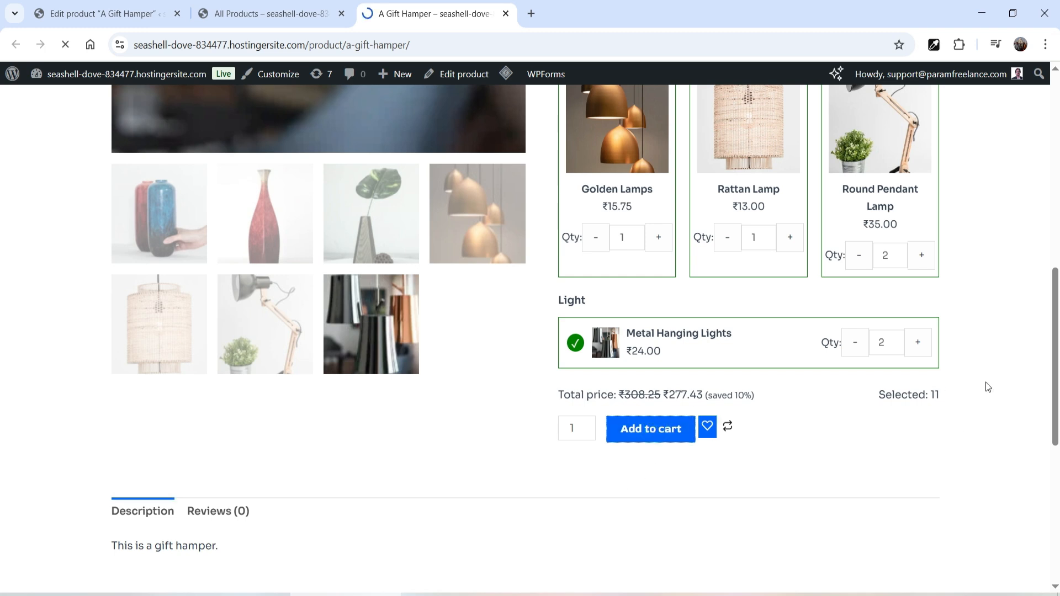
left_click(888, 176)
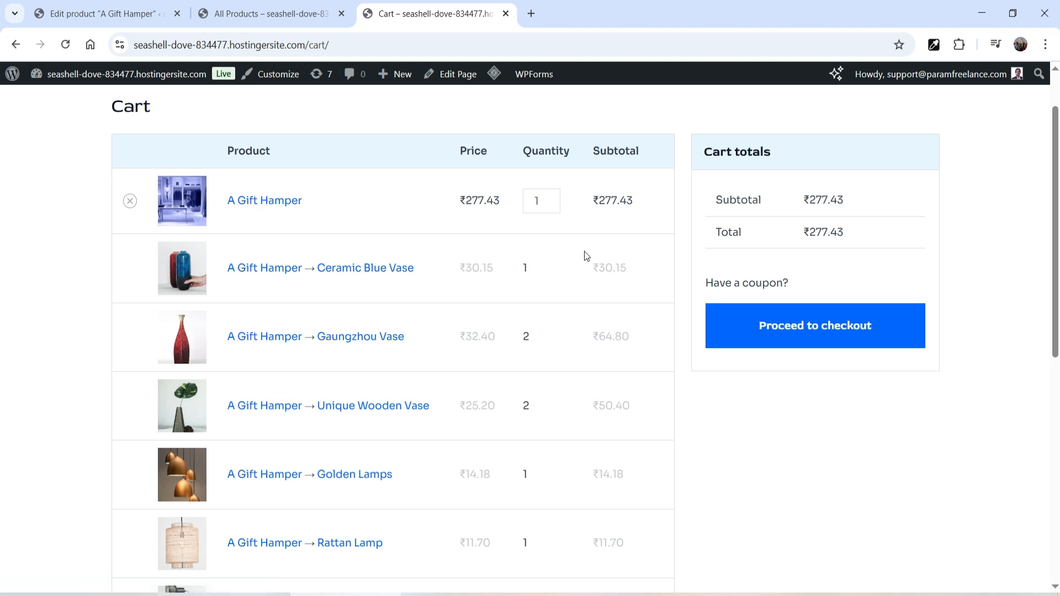
scroll(387, 293, "down", 4)
scroll(554, 241, "up", 3)
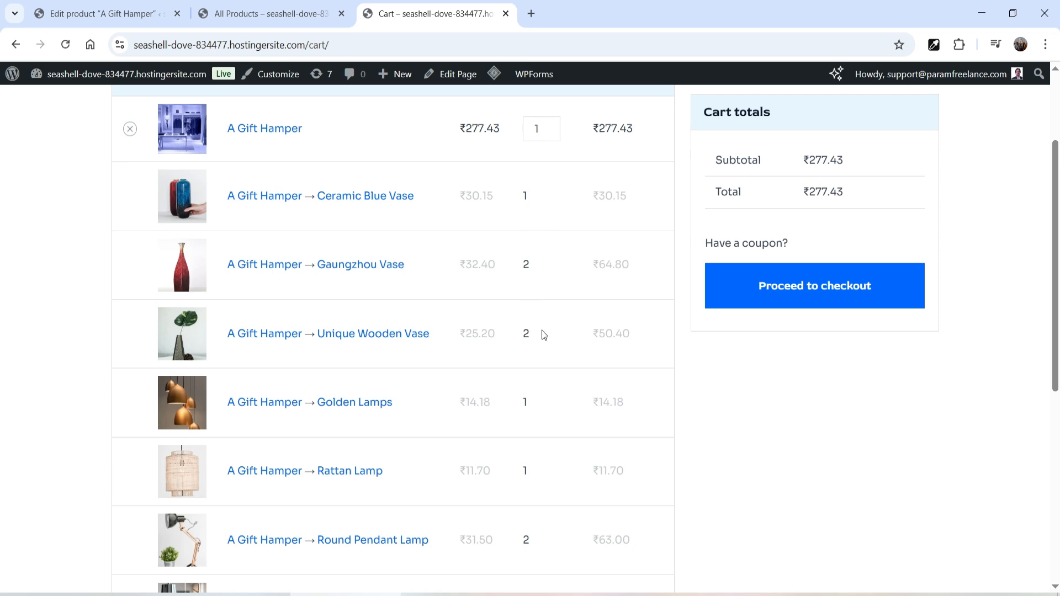
scroll(535, 321, "down", 4)
scroll(507, 370, "up", 6)
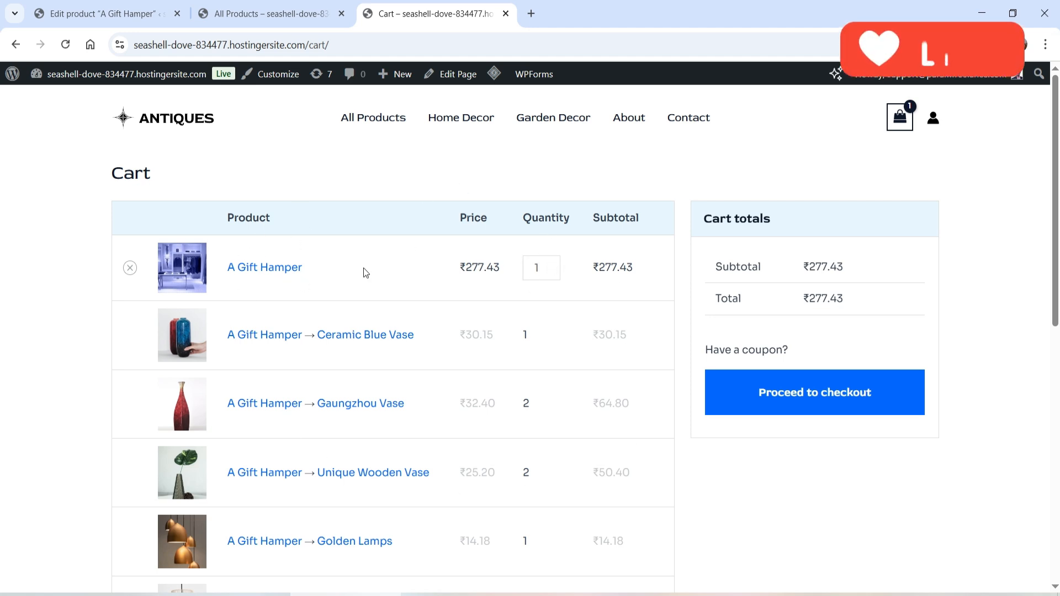
Increase the gift hamper's cart quantity to 2 and check the component quantities and subtotals.
left_click(553, 265)
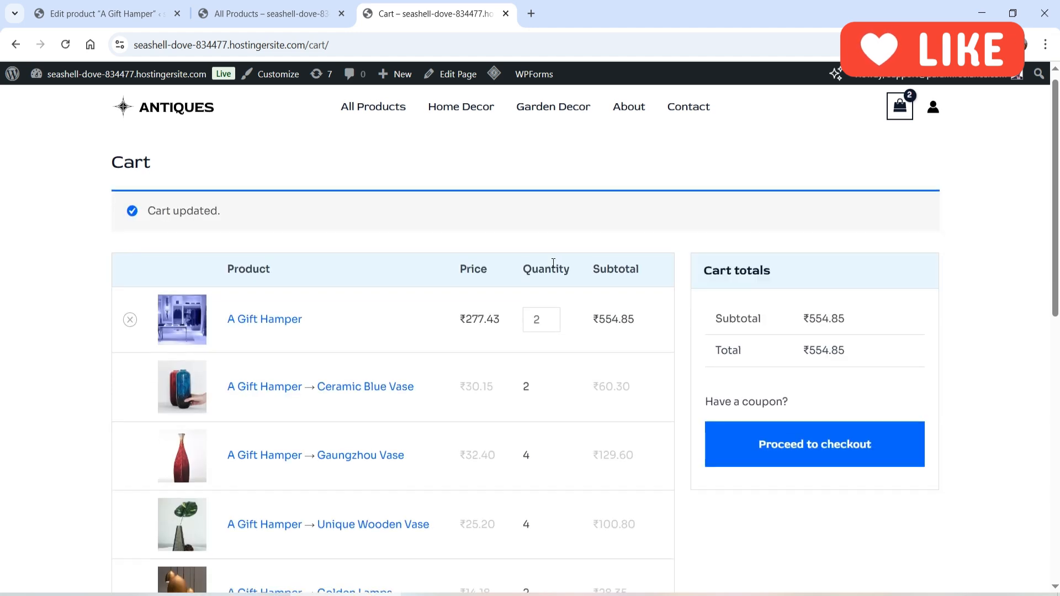
scroll(631, 389, "down", 1)
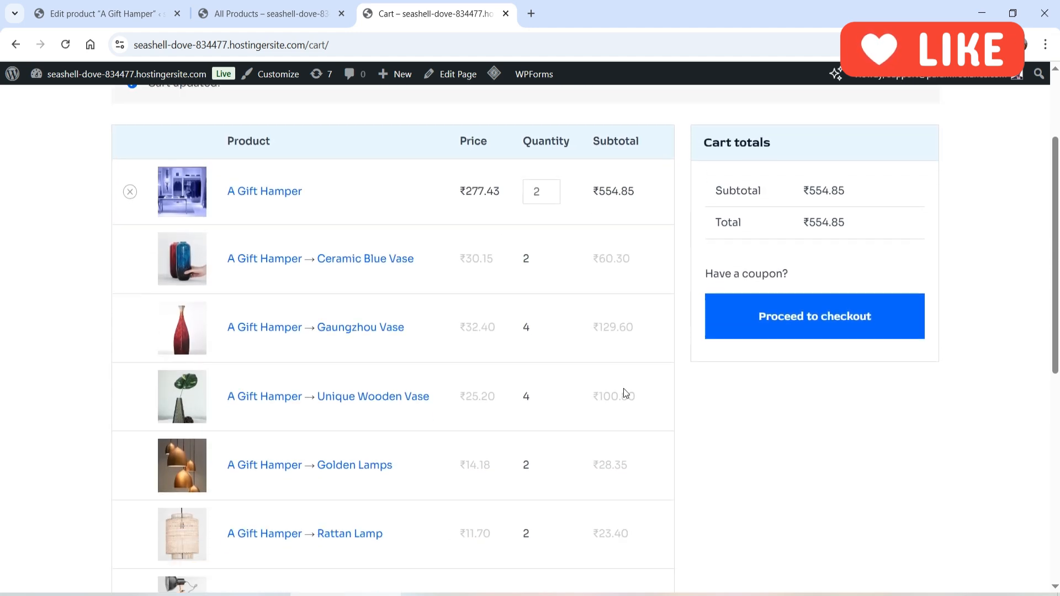
scroll(706, 208, "up", 2)
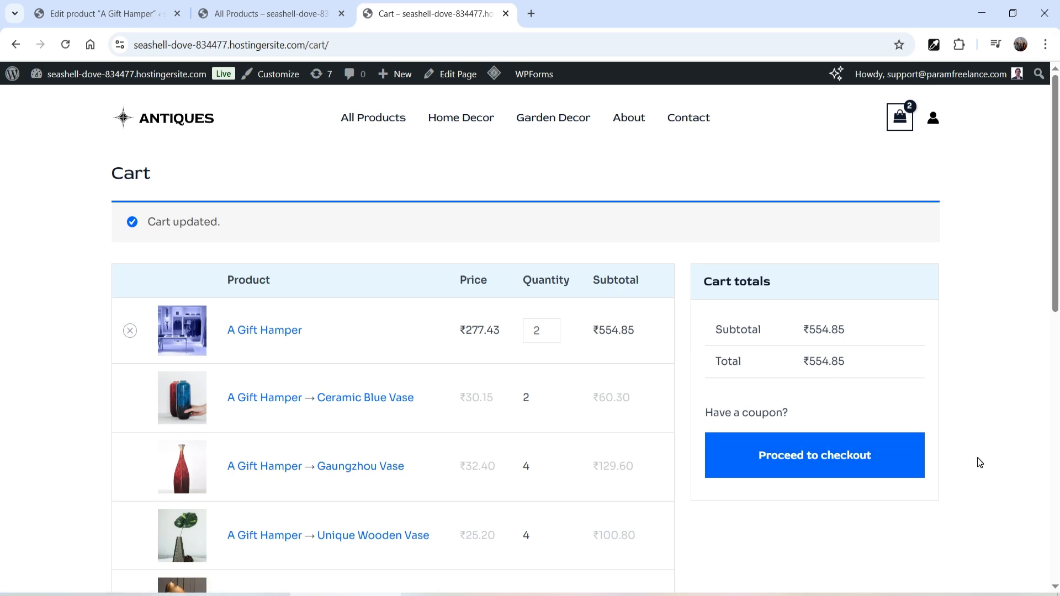
Return to the product editor for A Gift Hamper.
key("ctrl+Tab")
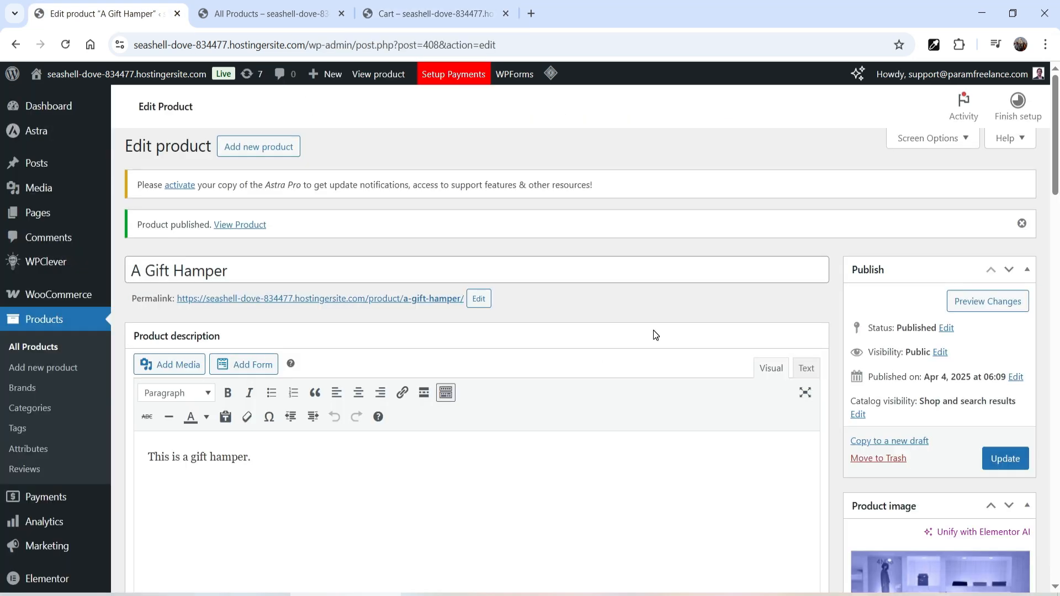